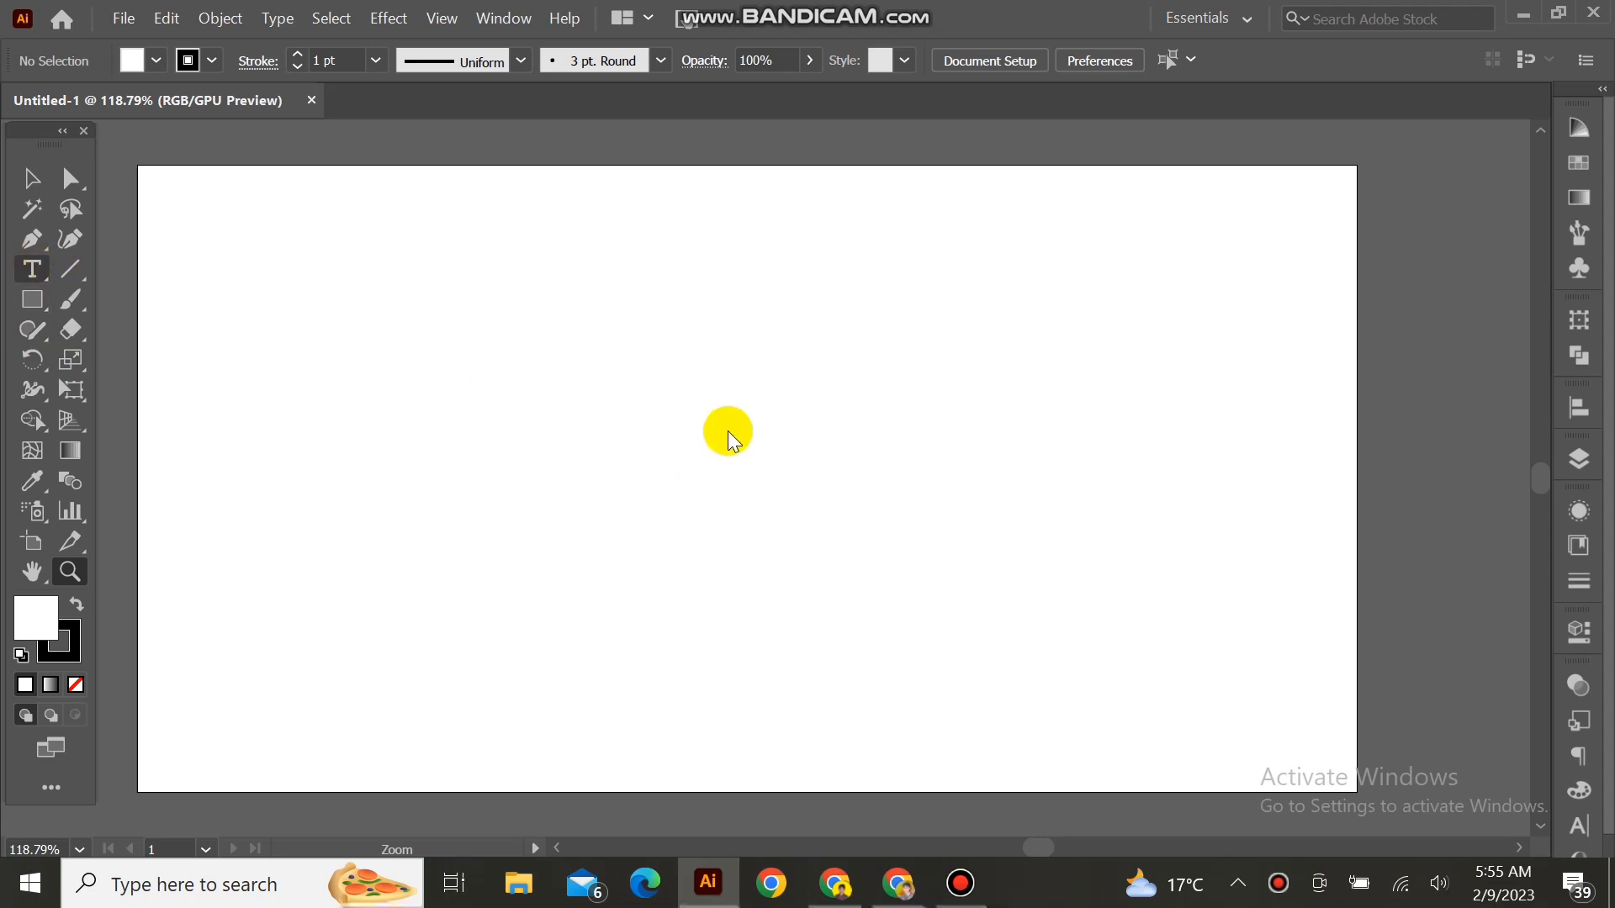
# Add the text "AC" near the middle of the artboard and scale it up to large lettering
pyautogui.click(710, 420)
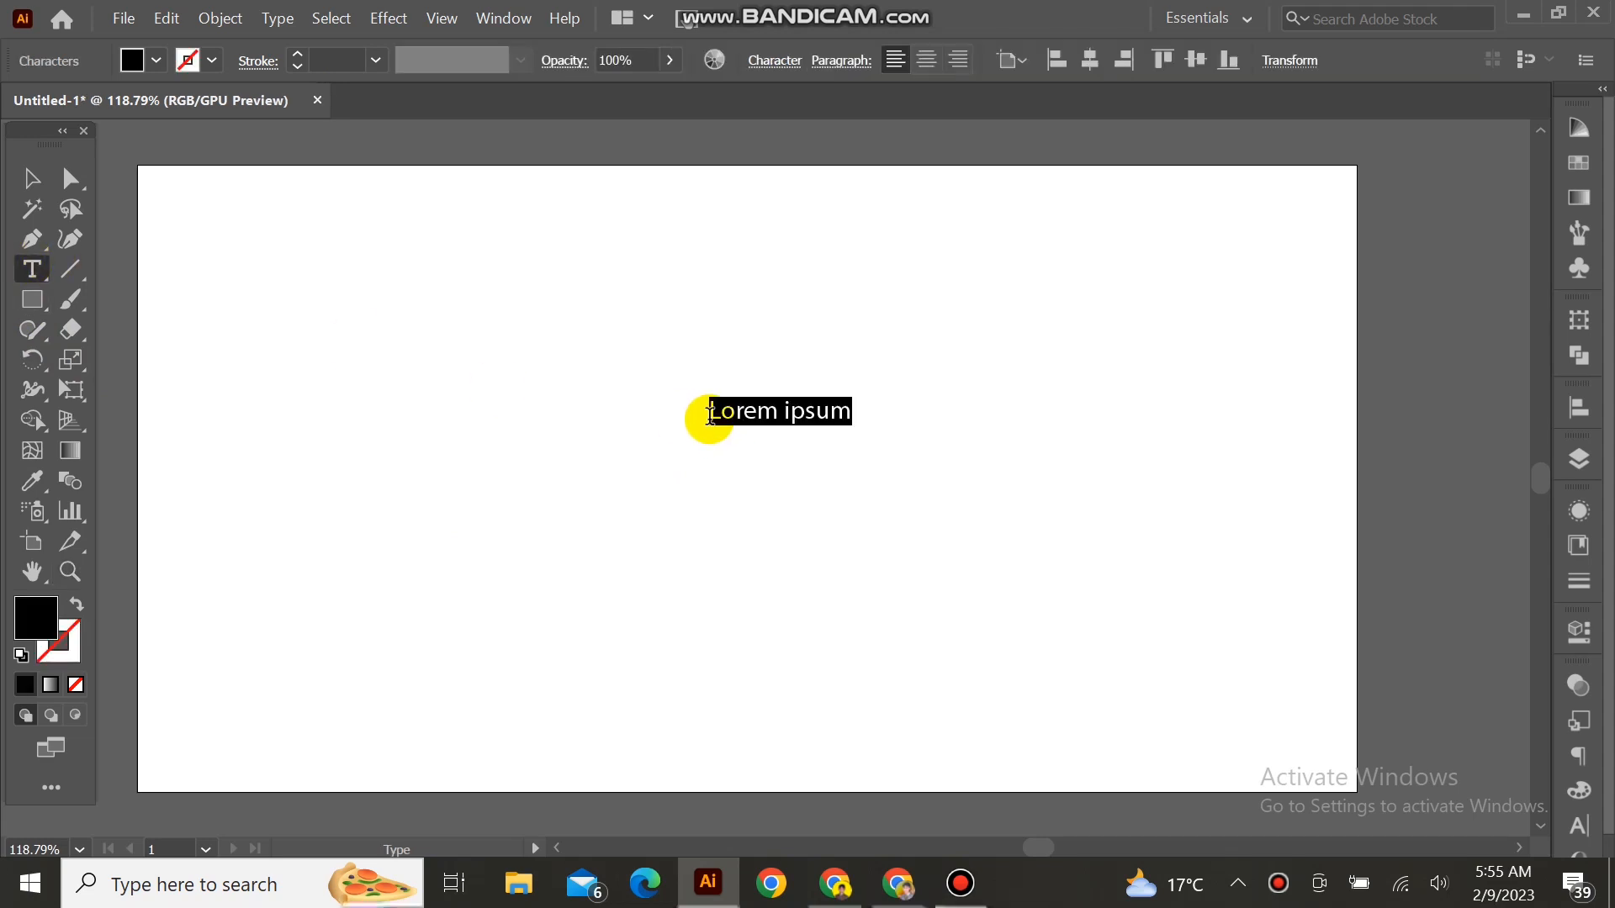
pyautogui.write('AC')
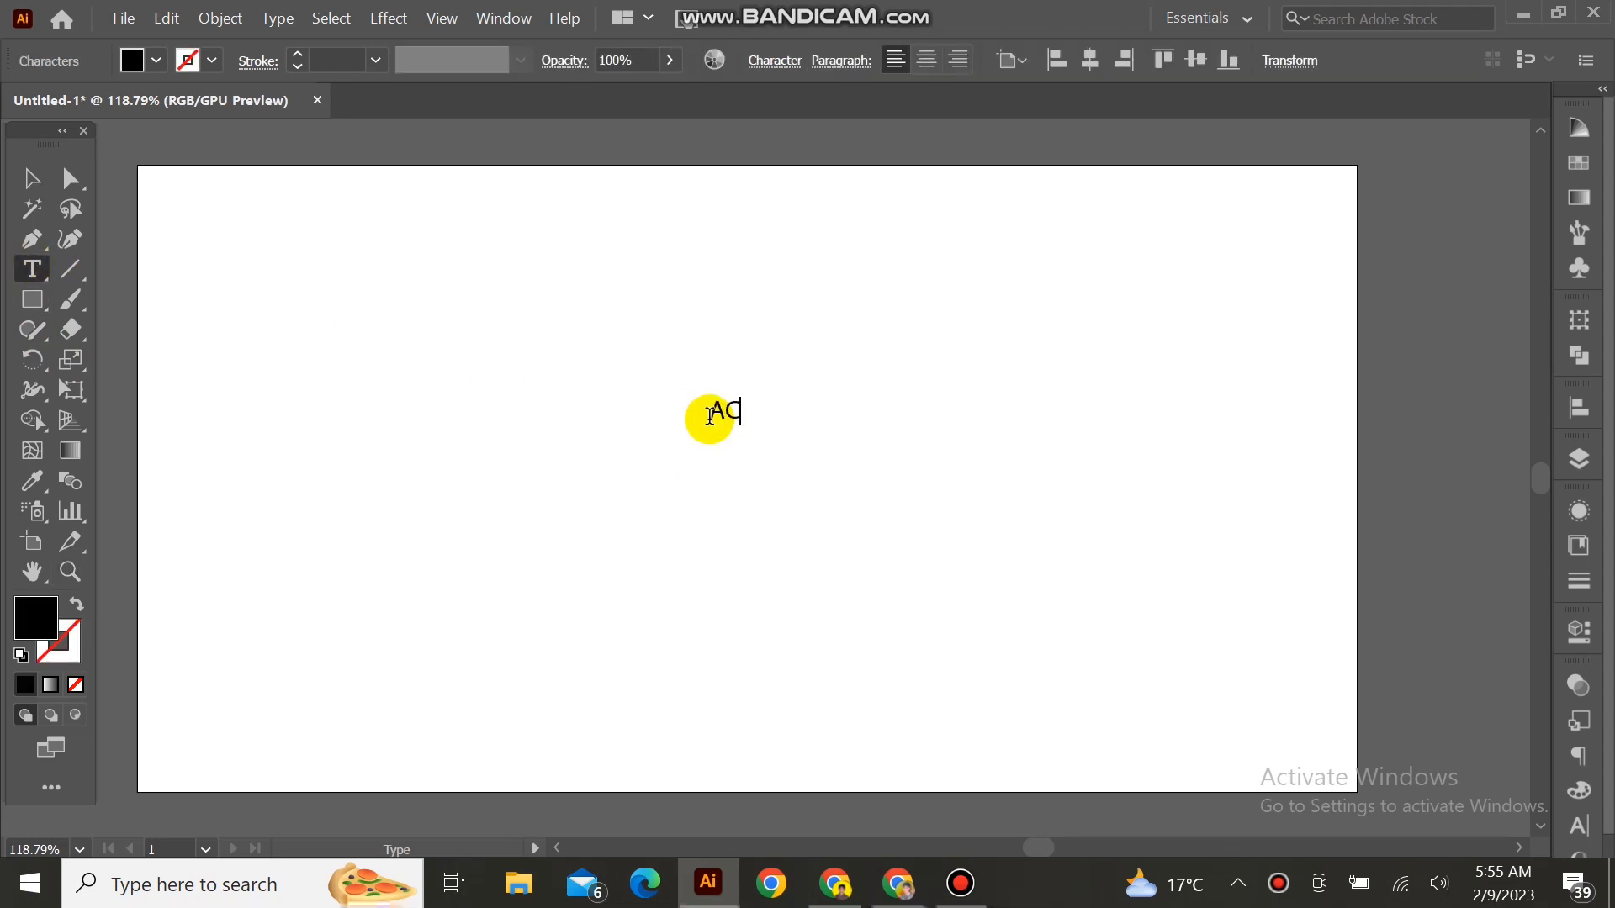
pyautogui.click(32, 178)
pyautogui.moveTo(737, 392); pyautogui.dragTo(1220, 252)
# Center the AC text horizontally and vertically on the artboard
pyautogui.click(1587, 413)
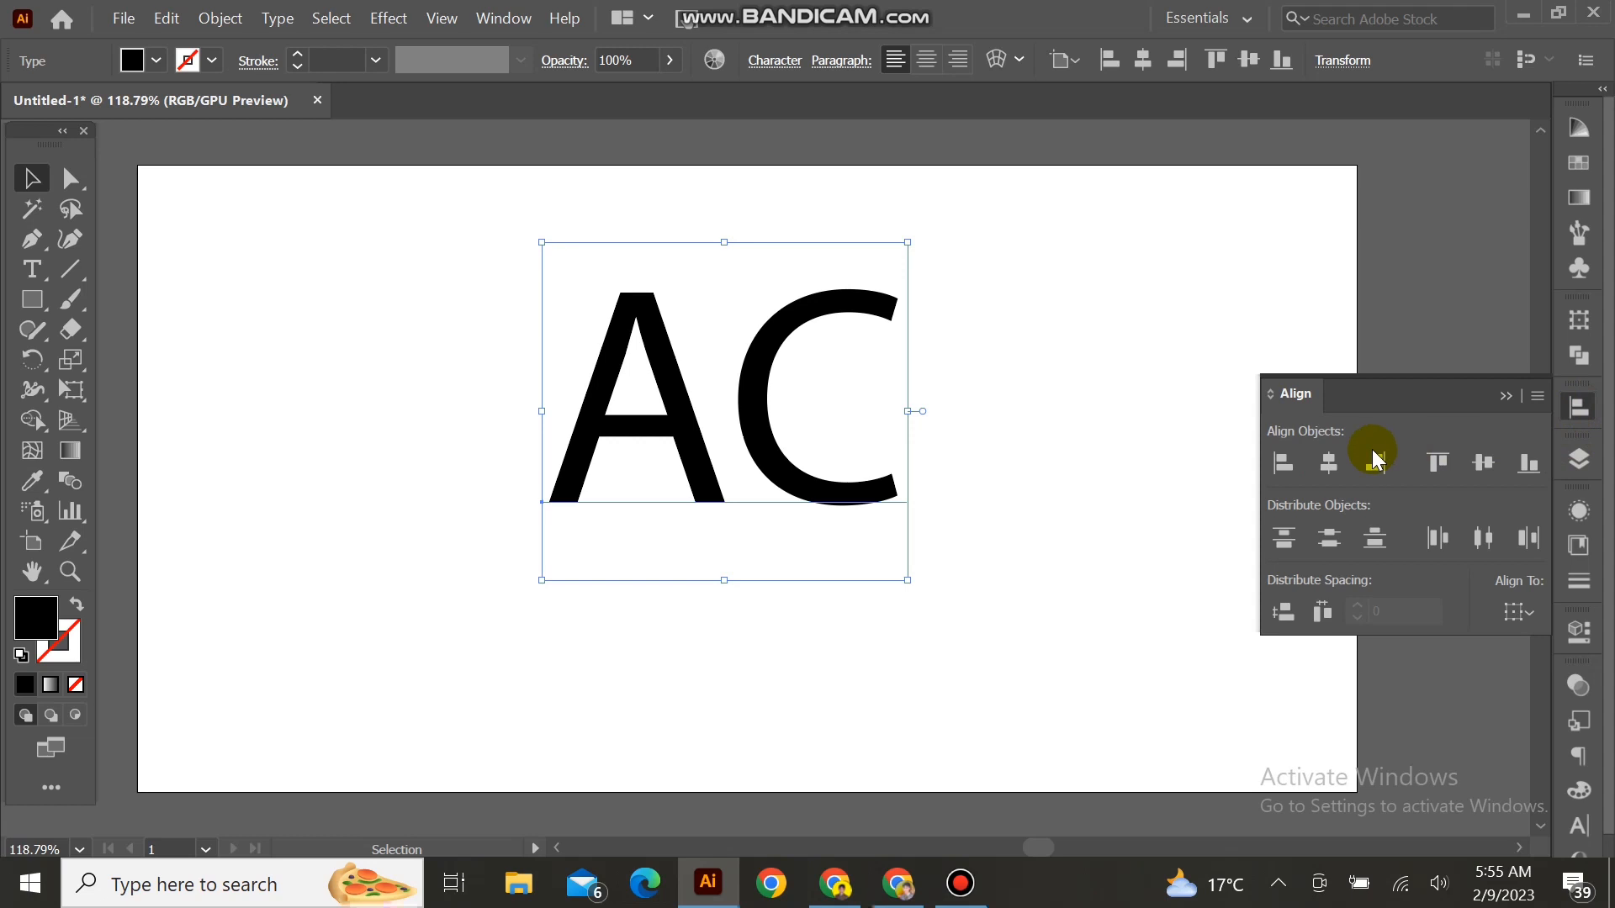
pyautogui.click(1329, 461)
pyautogui.click(1471, 462)
pyautogui.click(1510, 396)
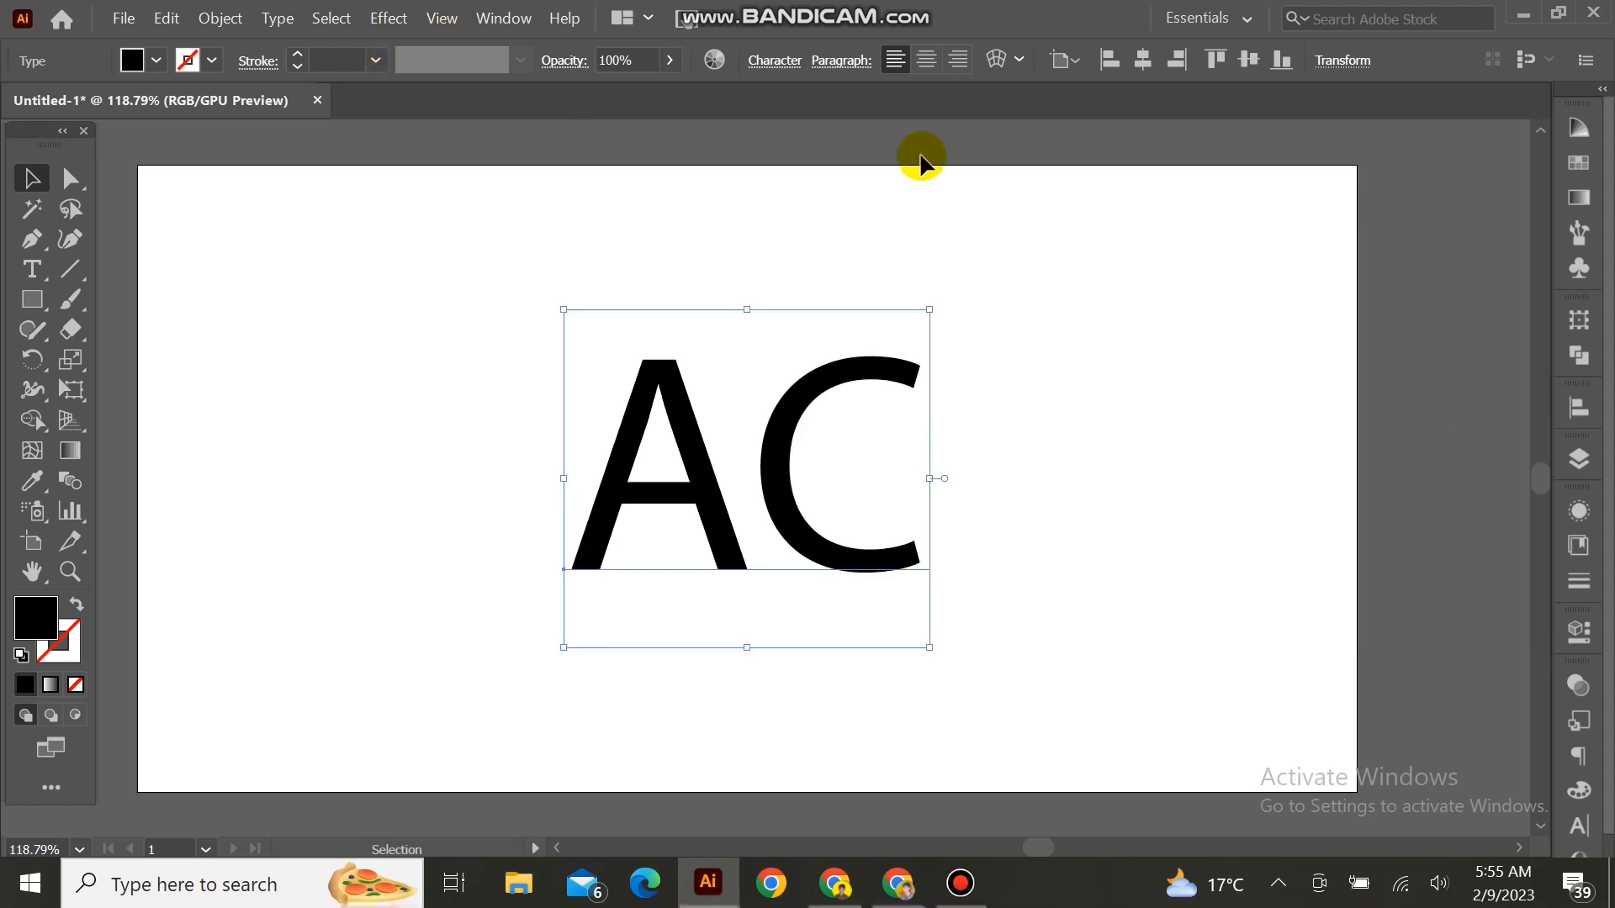
# Change the AC text's font to Arial in the Black style
pyautogui.click(1580, 630)
pyautogui.scroll(-5, 1472, 505)
pyautogui.click(1516, 352)
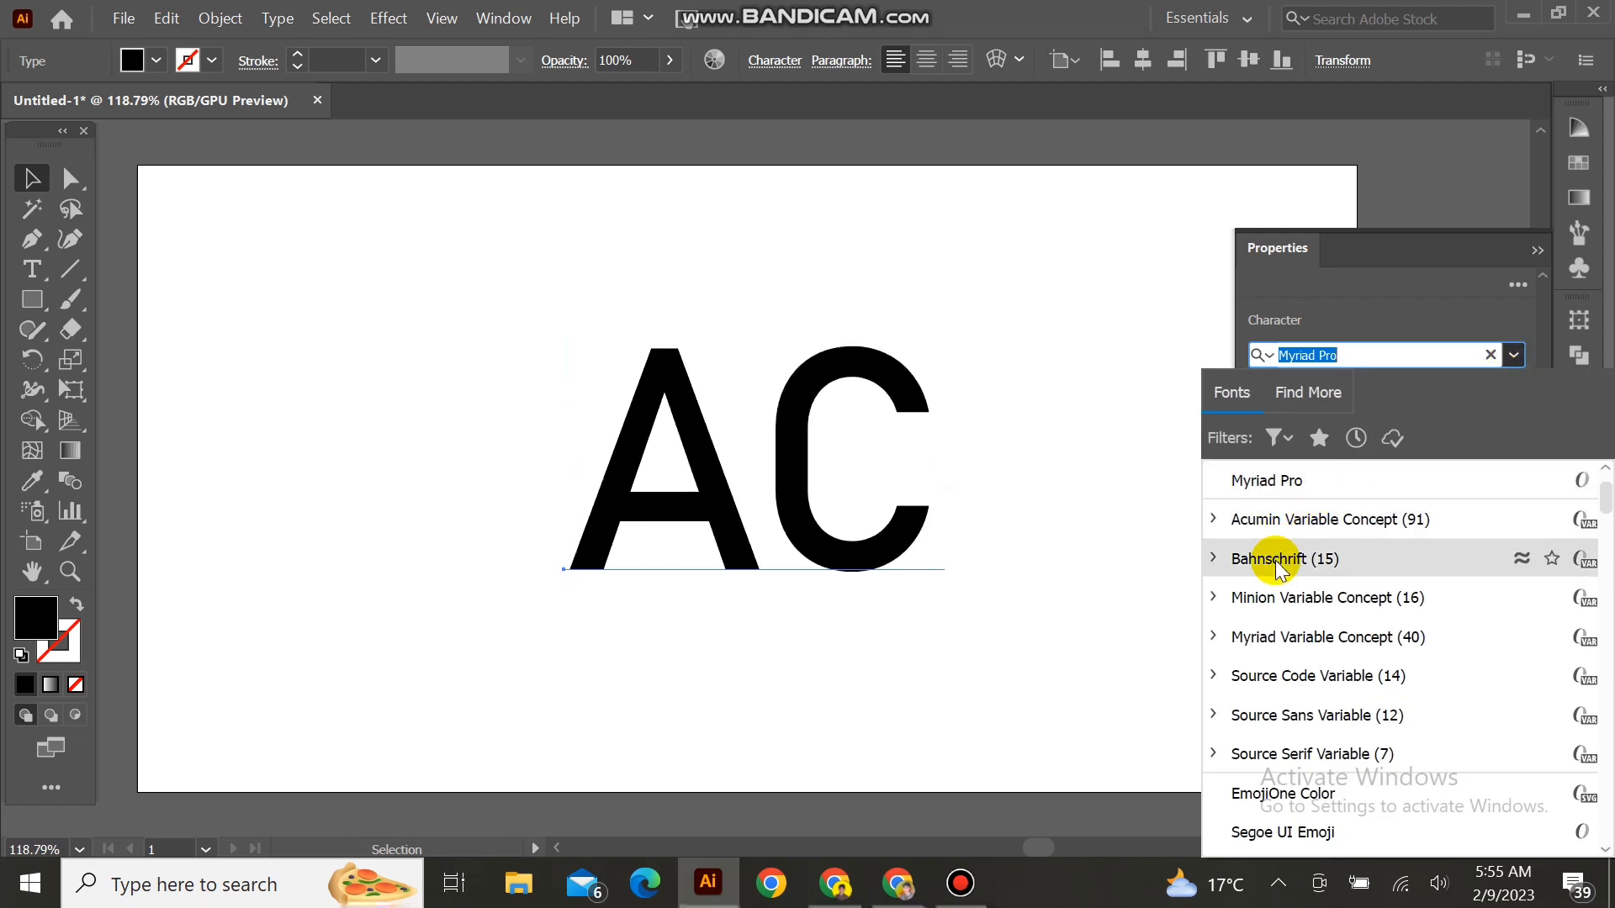
pyautogui.scroll(2, 1287, 505)
pyautogui.click(1281, 484)
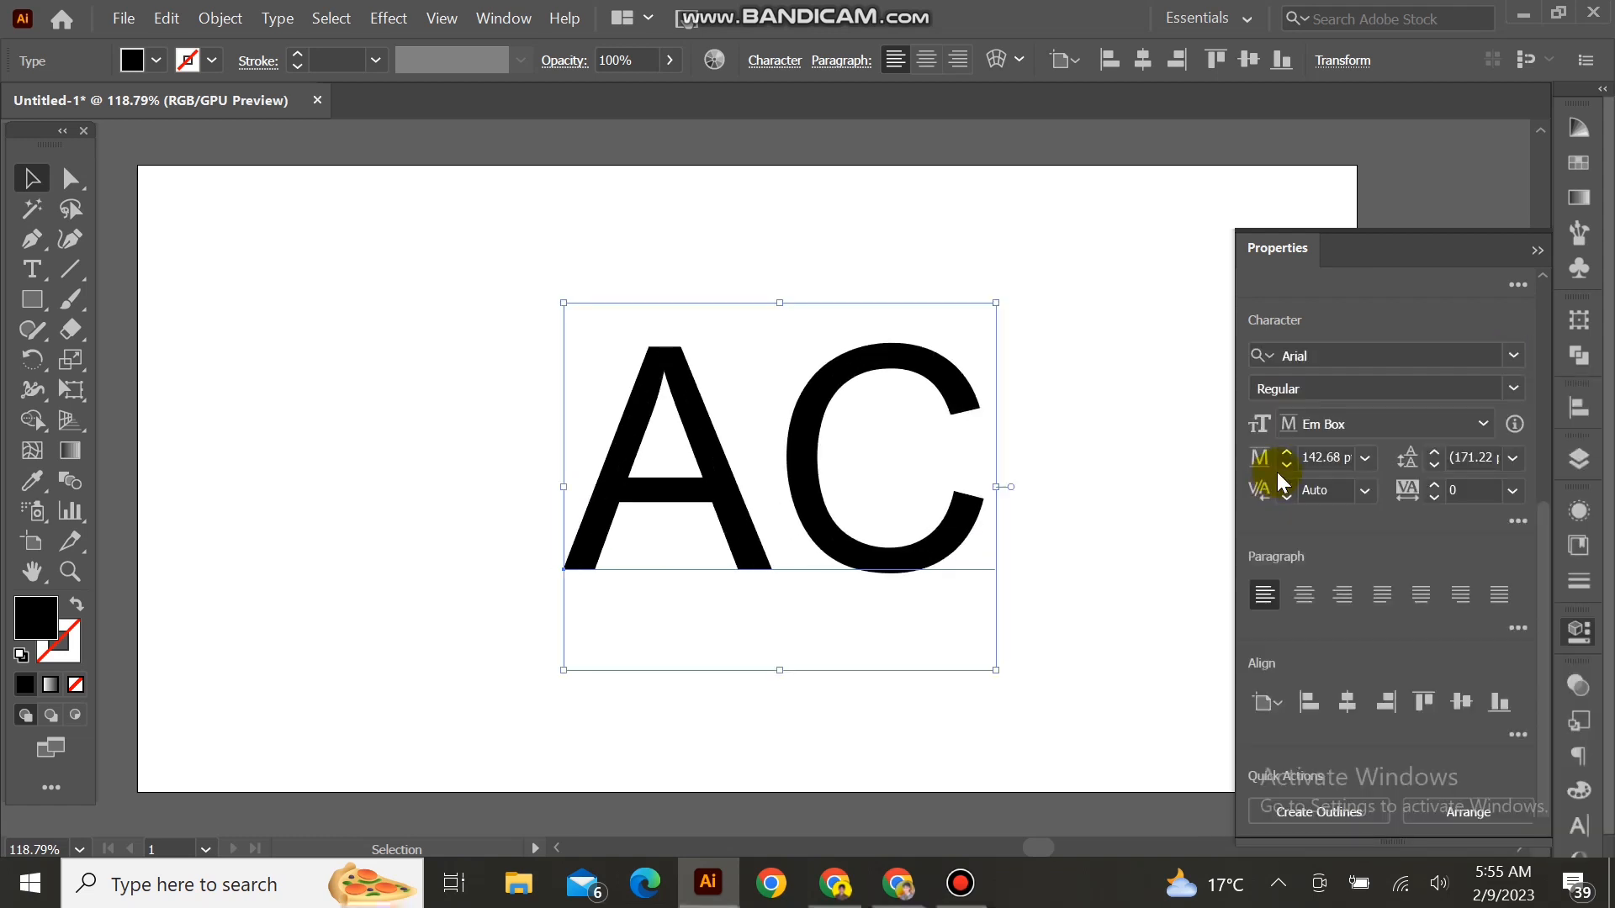
pyautogui.click(1514, 389)
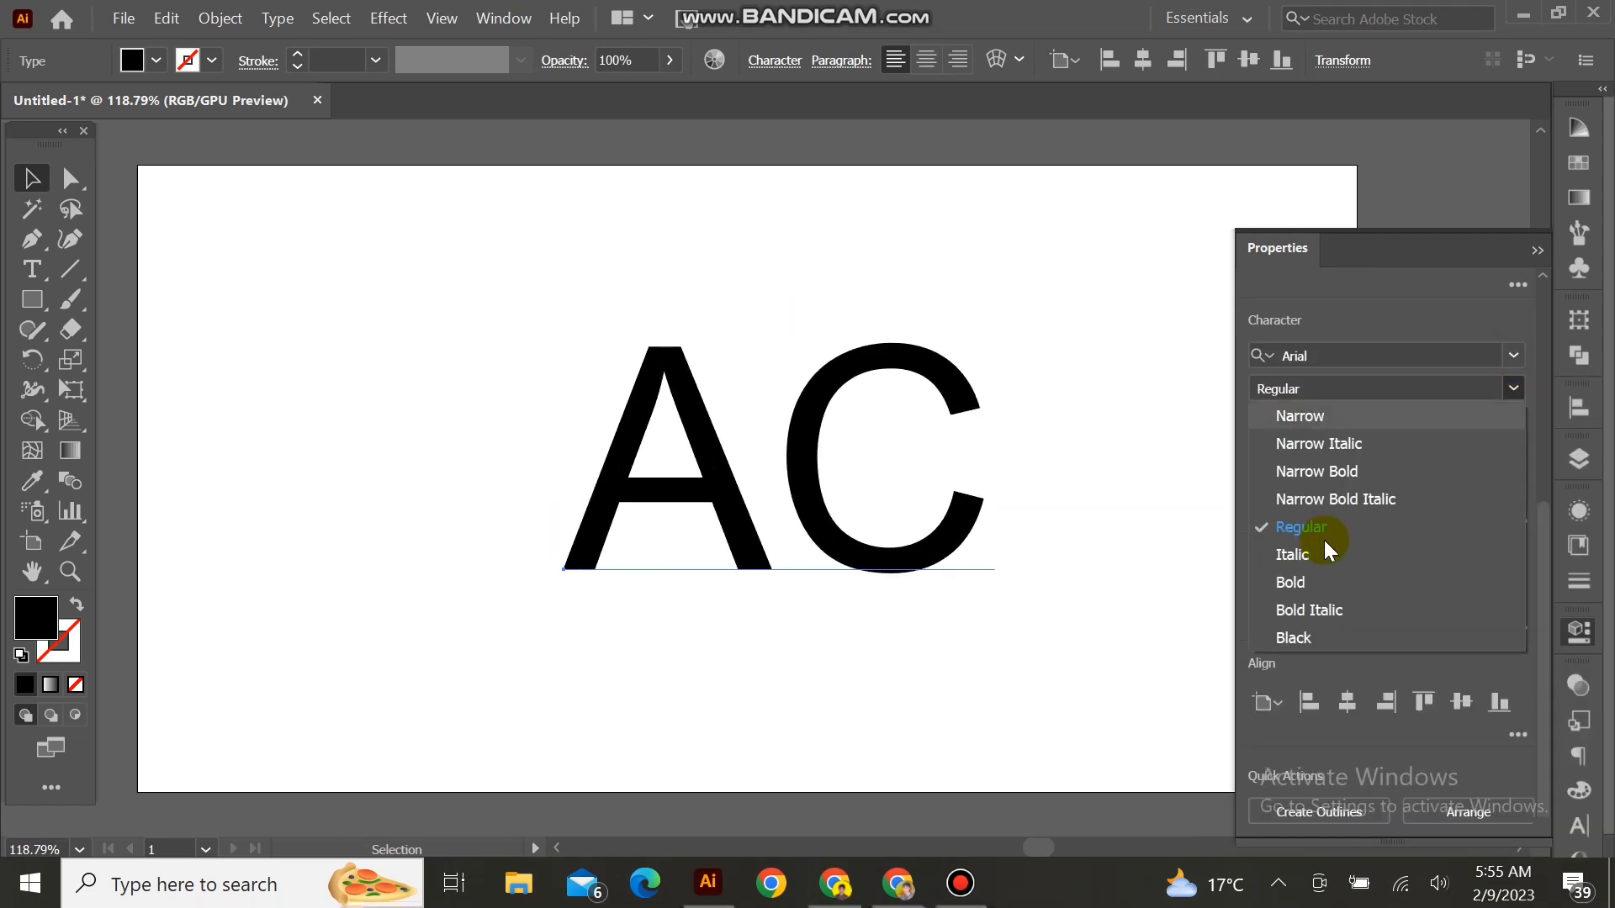
pyautogui.click(1304, 639)
pyautogui.click(1538, 249)
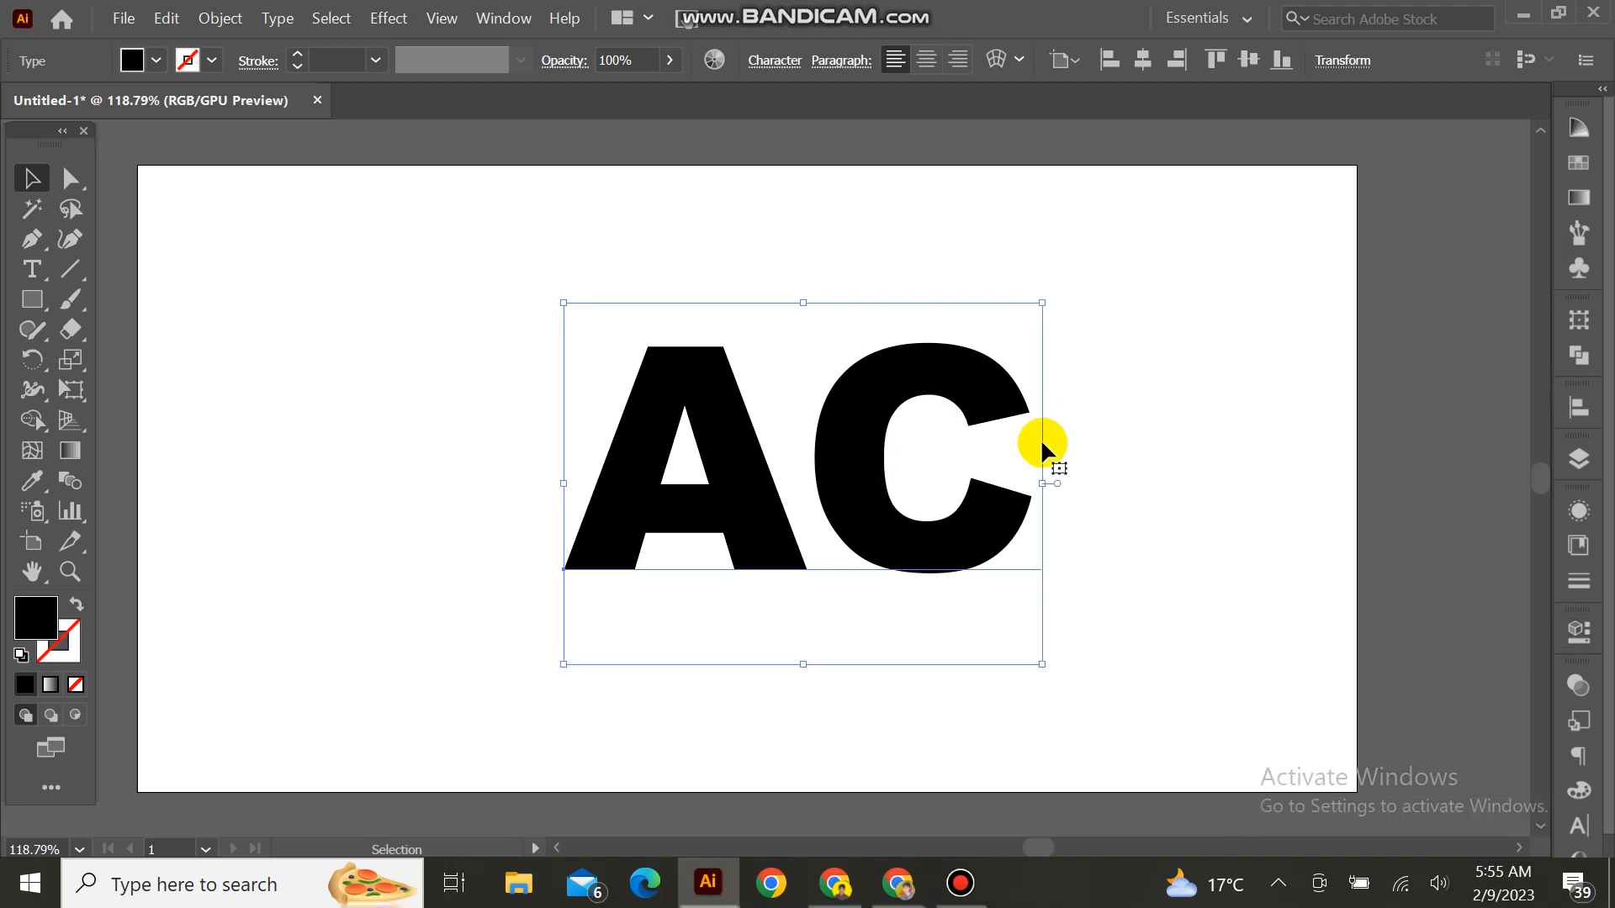
# Re-center the Arial Black lettering horizontally and vertically on the artboard, leaving it deselected
pyautogui.click(1579, 407)
pyautogui.click(1329, 463)
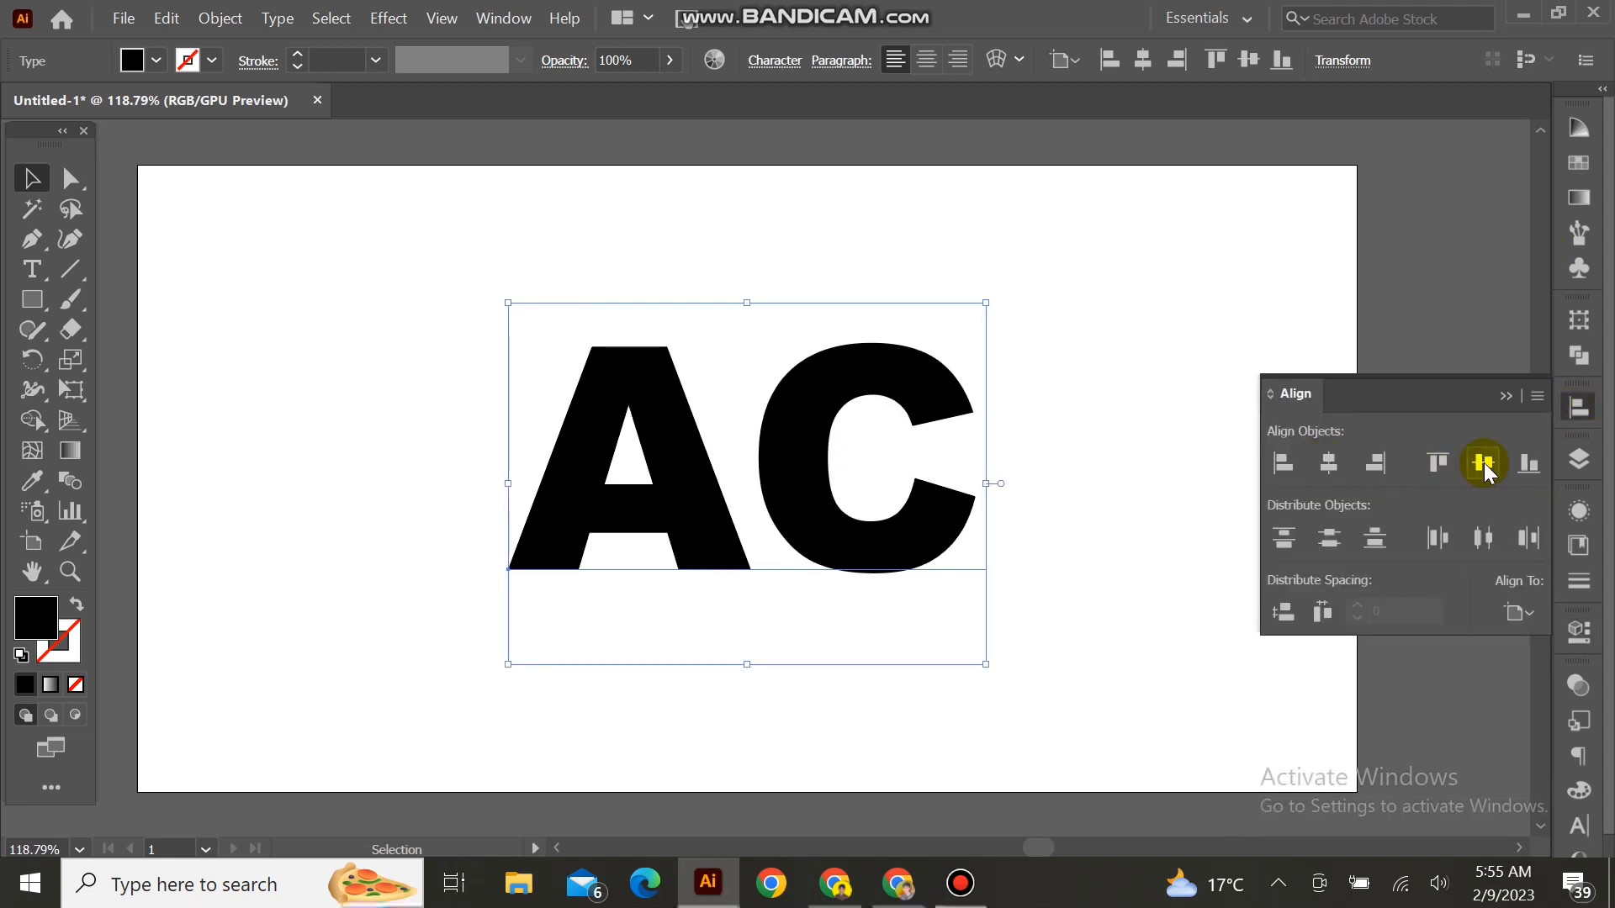
pyautogui.click(1484, 463)
pyautogui.click(1506, 394)
pyautogui.click(1124, 293)
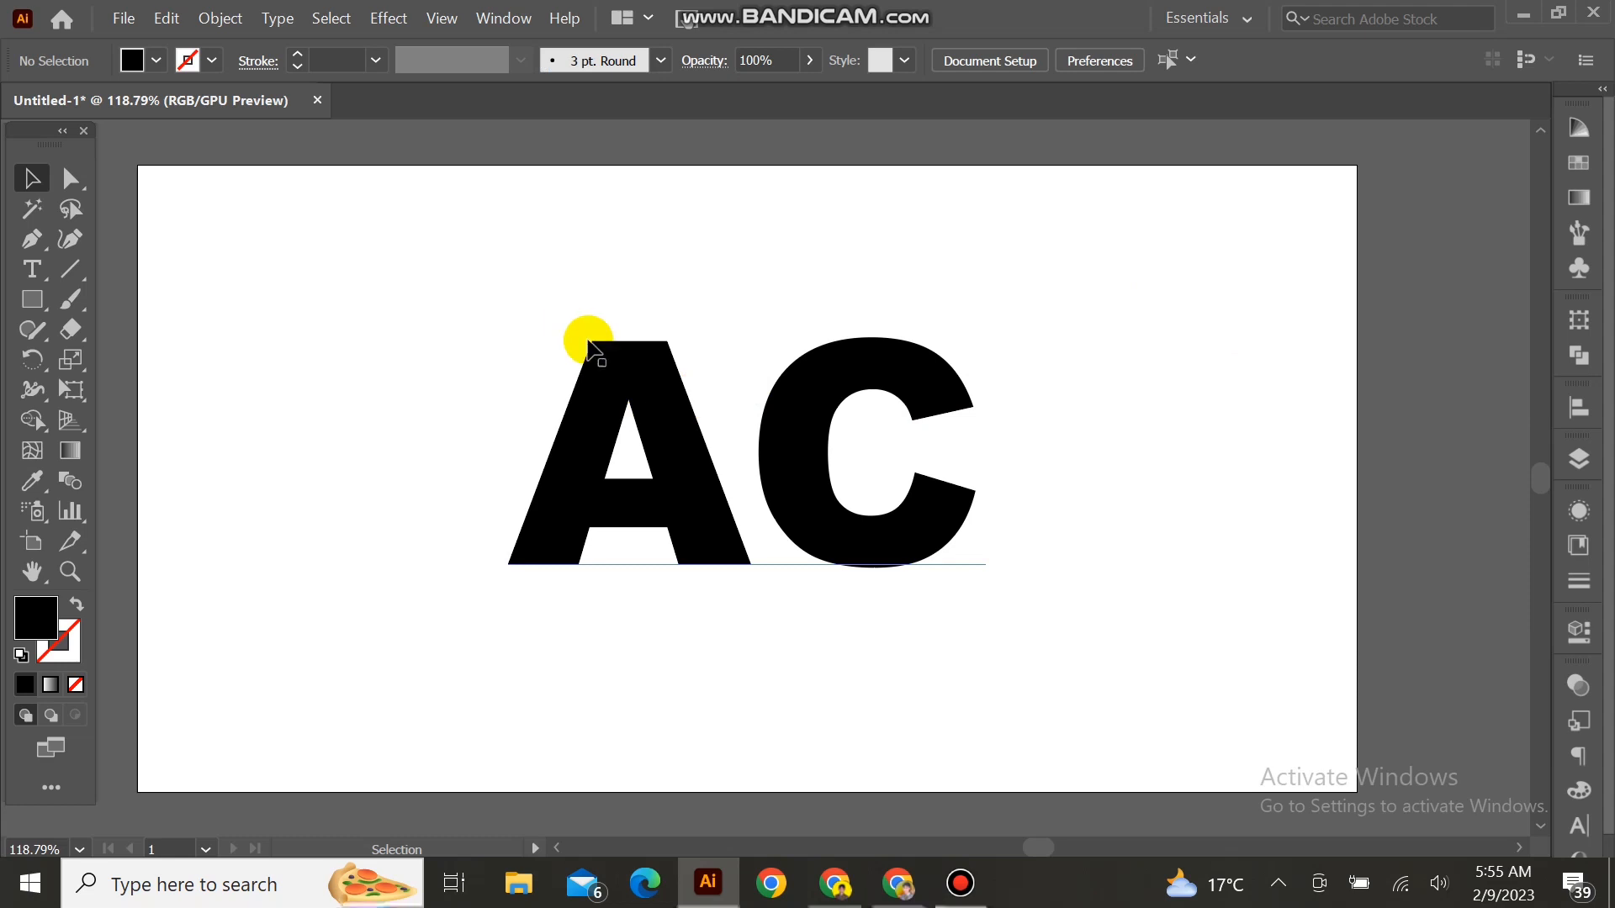
# Undo the stray move of the AC text and convert the text to outlines
pyautogui.moveTo(589, 345); pyautogui.dragTo(929, 479)
pyautogui.hotkey('ctrl', 'z')
pyautogui.rightClick(774, 412)
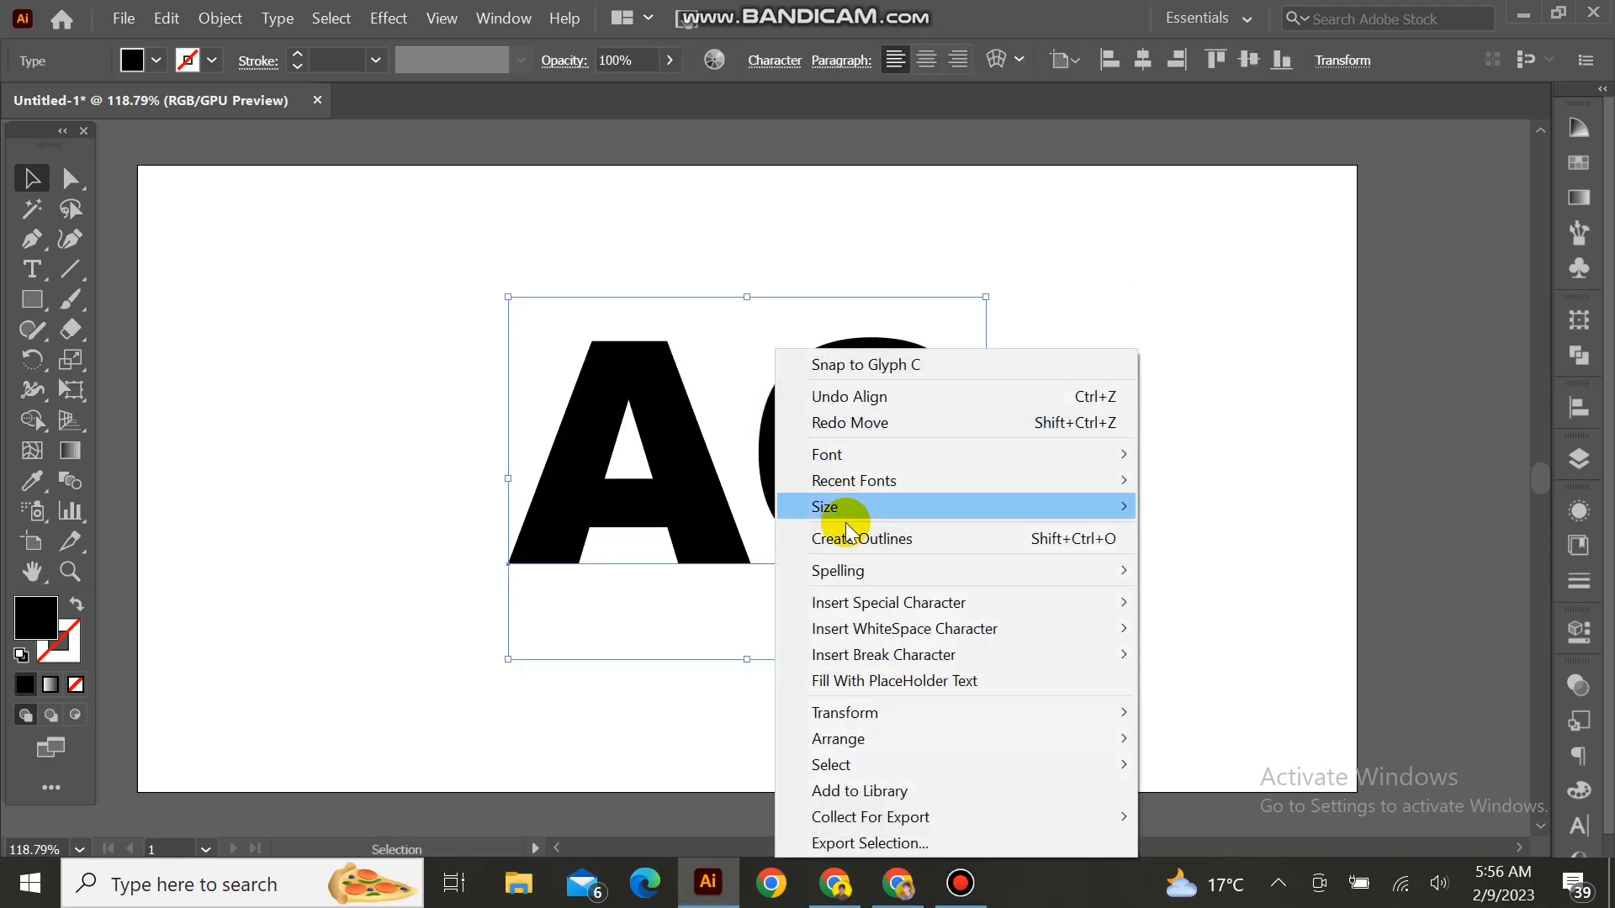
pyautogui.click(1176, 205)
pyautogui.click(858, 505)
pyautogui.rightClick(793, 451)
pyautogui.click(888, 538)
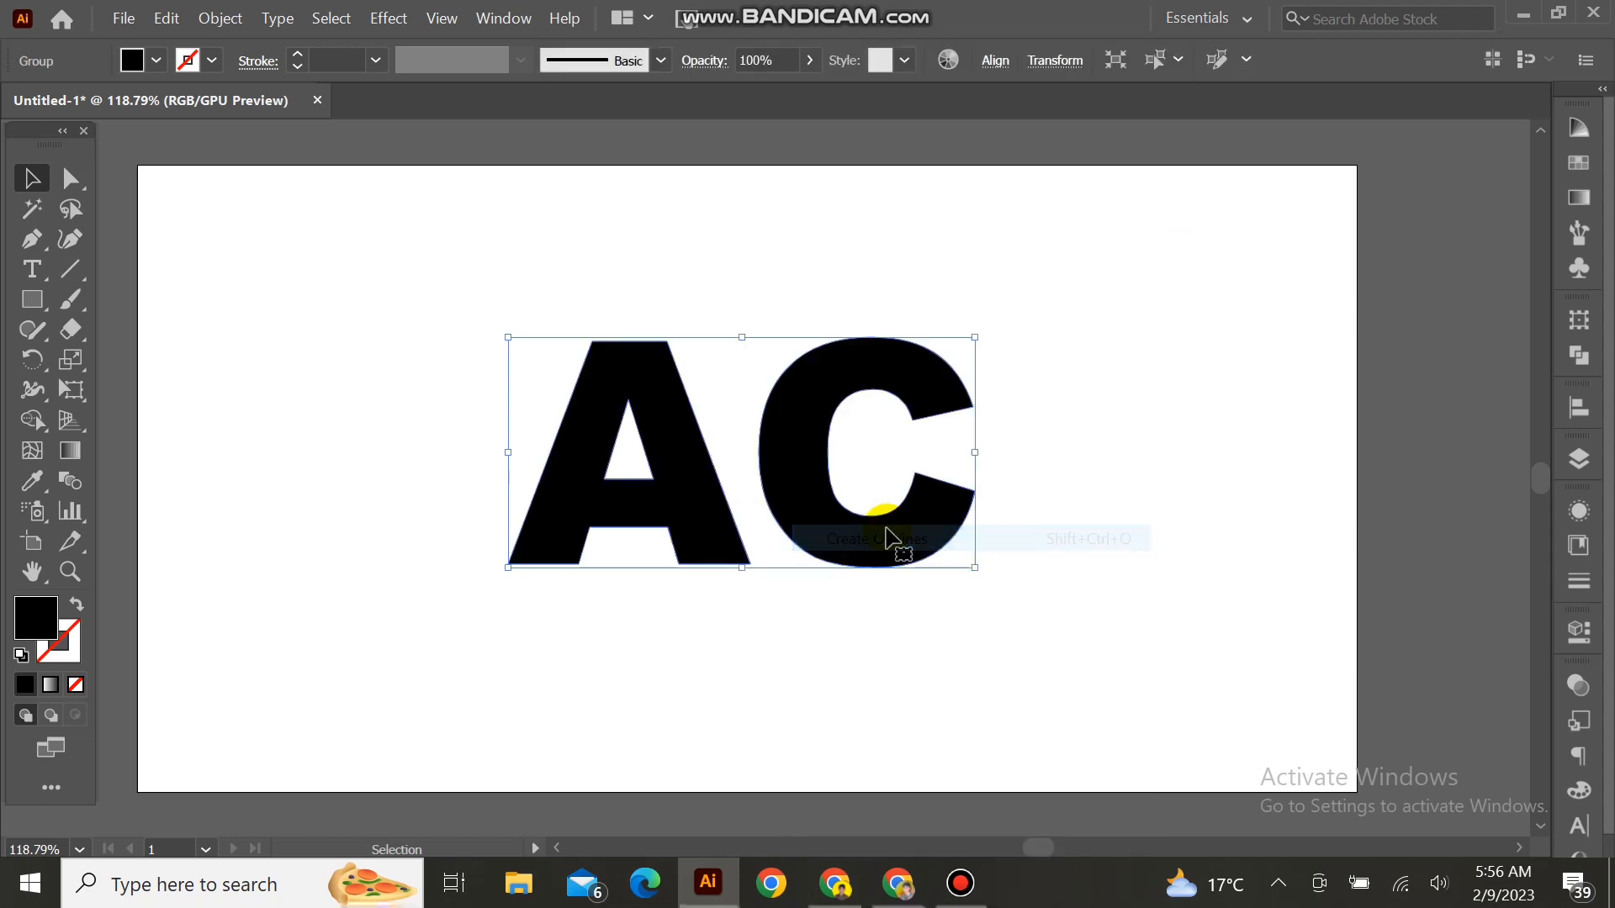
# Ungroup the outlined letters so that the A and C can be moved separately
pyautogui.rightClick(814, 484)
pyautogui.click(1133, 375)
pyautogui.click(872, 429)
# Nudge the letter C toward the A until it slightly overlaps the A's outer leg, and deselect it
pyautogui.click(935, 514)
pyautogui.press('Left')
pyautogui.press('Left')
pyautogui.press('Left')
pyautogui.press('Left')
pyautogui.press('Left')
pyautogui.press('Left')
pyautogui.press('Left')
pyautogui.press('Left')
pyautogui.press('Left')
pyautogui.press('Left')
pyautogui.press('Left')
pyautogui.press('Left')
pyautogui.press('Left')
pyautogui.press('Left')
pyautogui.press('Left')
pyautogui.press('Left')
pyautogui.press('Left')
pyautogui.press('Left')
pyautogui.press('Left')
pyautogui.press('Left')
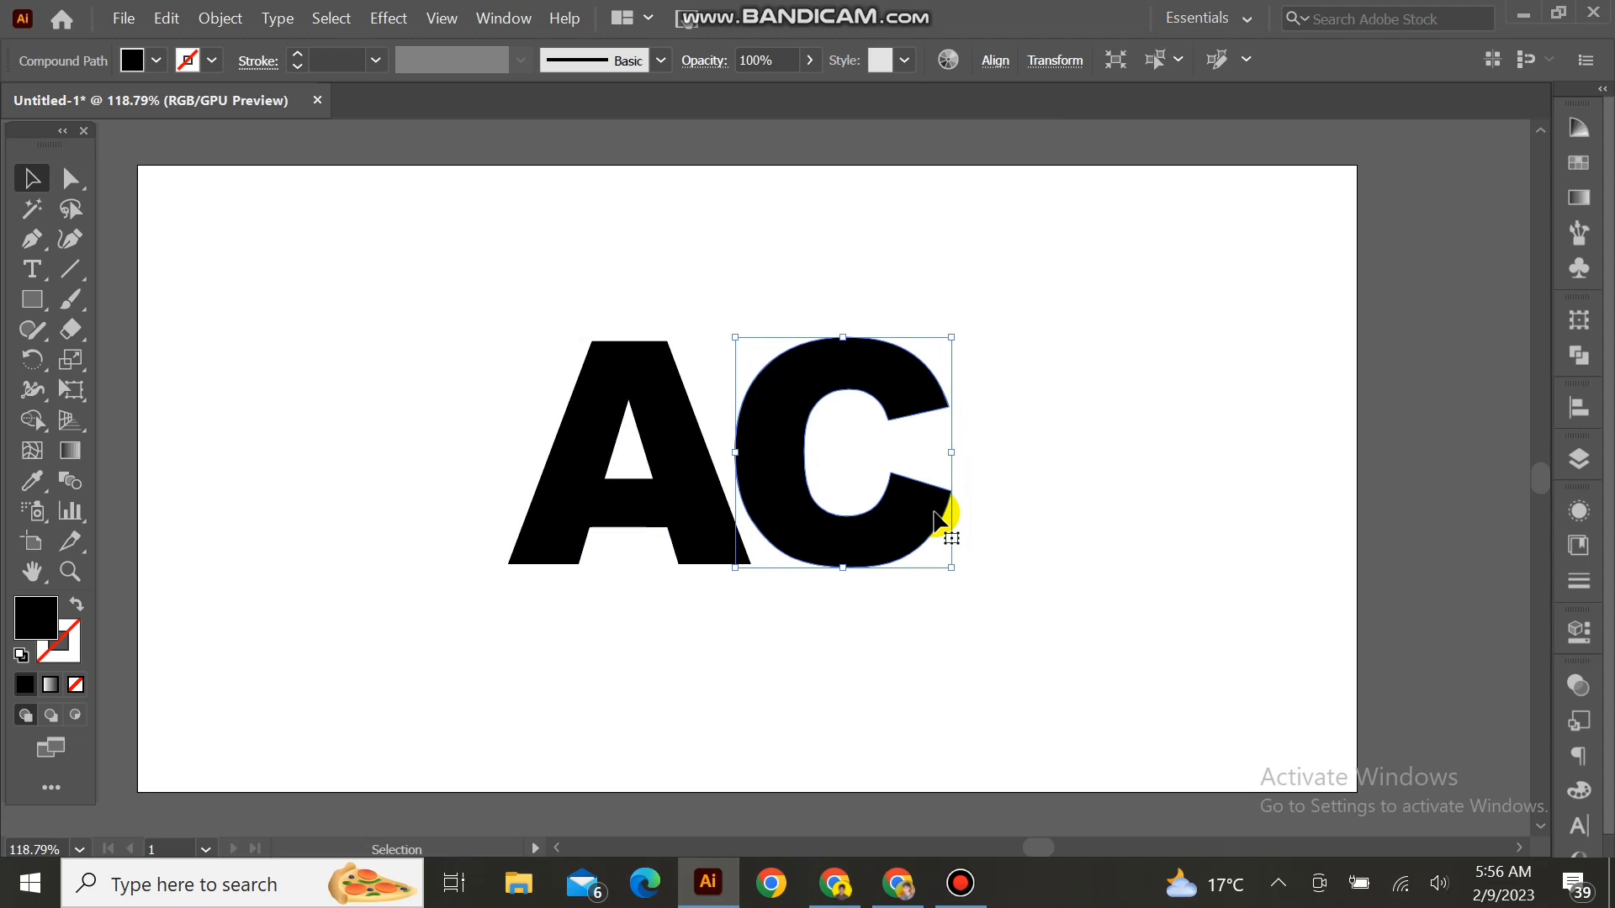
pyautogui.press('Left')
pyautogui.press('Left')
pyautogui.press('Left')
pyautogui.press('Left')
pyautogui.press('Left')
pyautogui.press('Left')
pyautogui.press('Left')
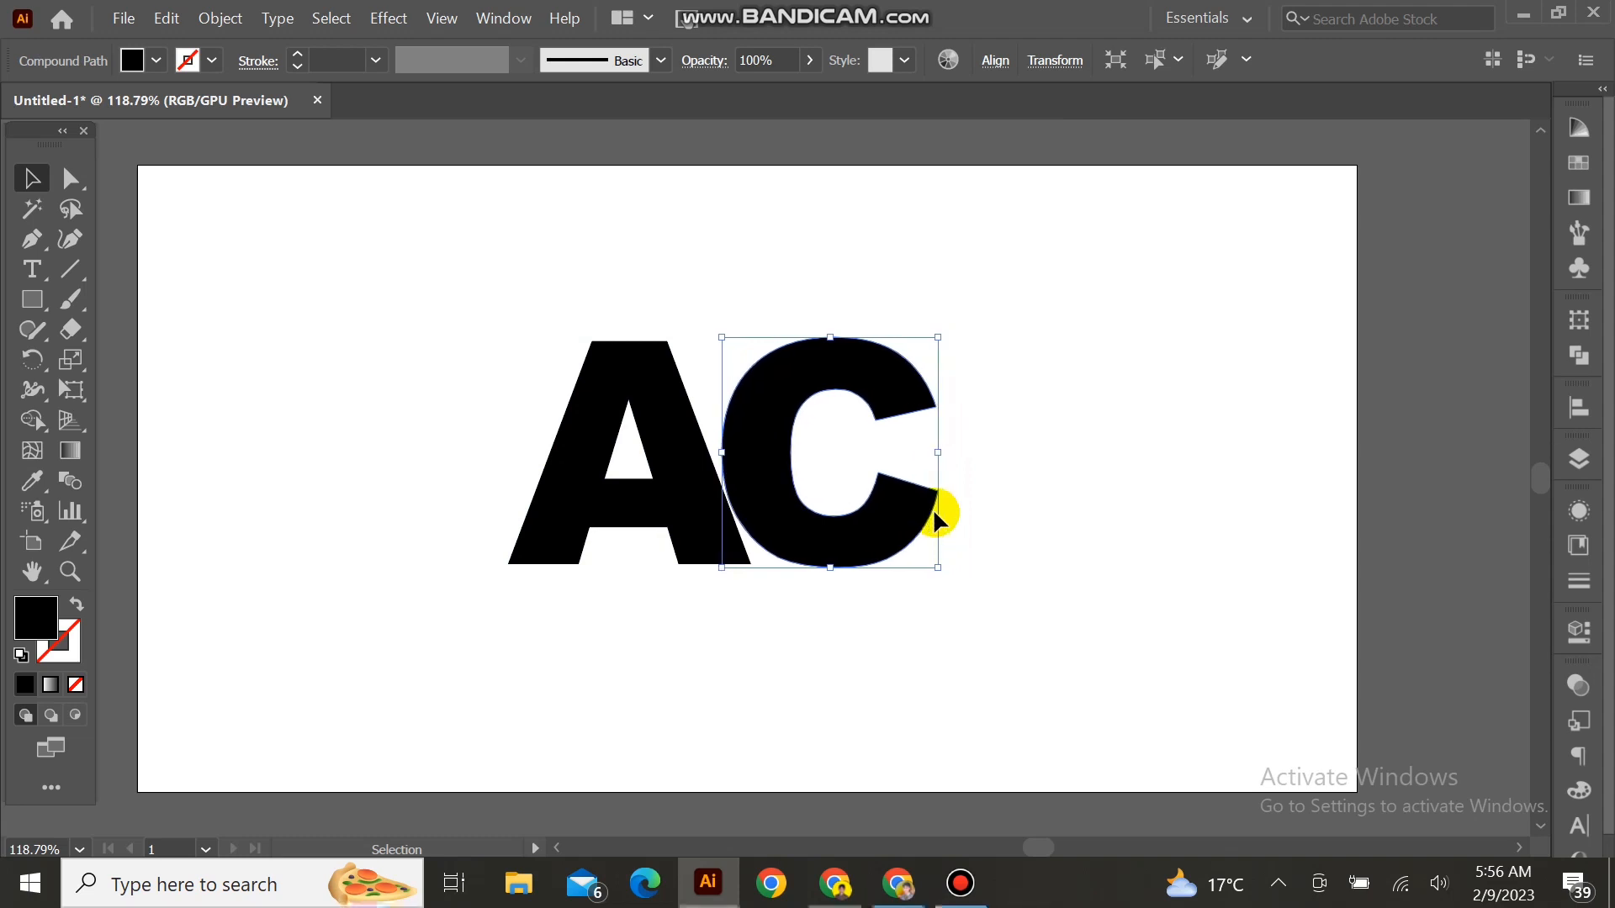
pyautogui.press('Right')
pyautogui.press('Right')
pyautogui.press('Right')
pyautogui.press('Right')
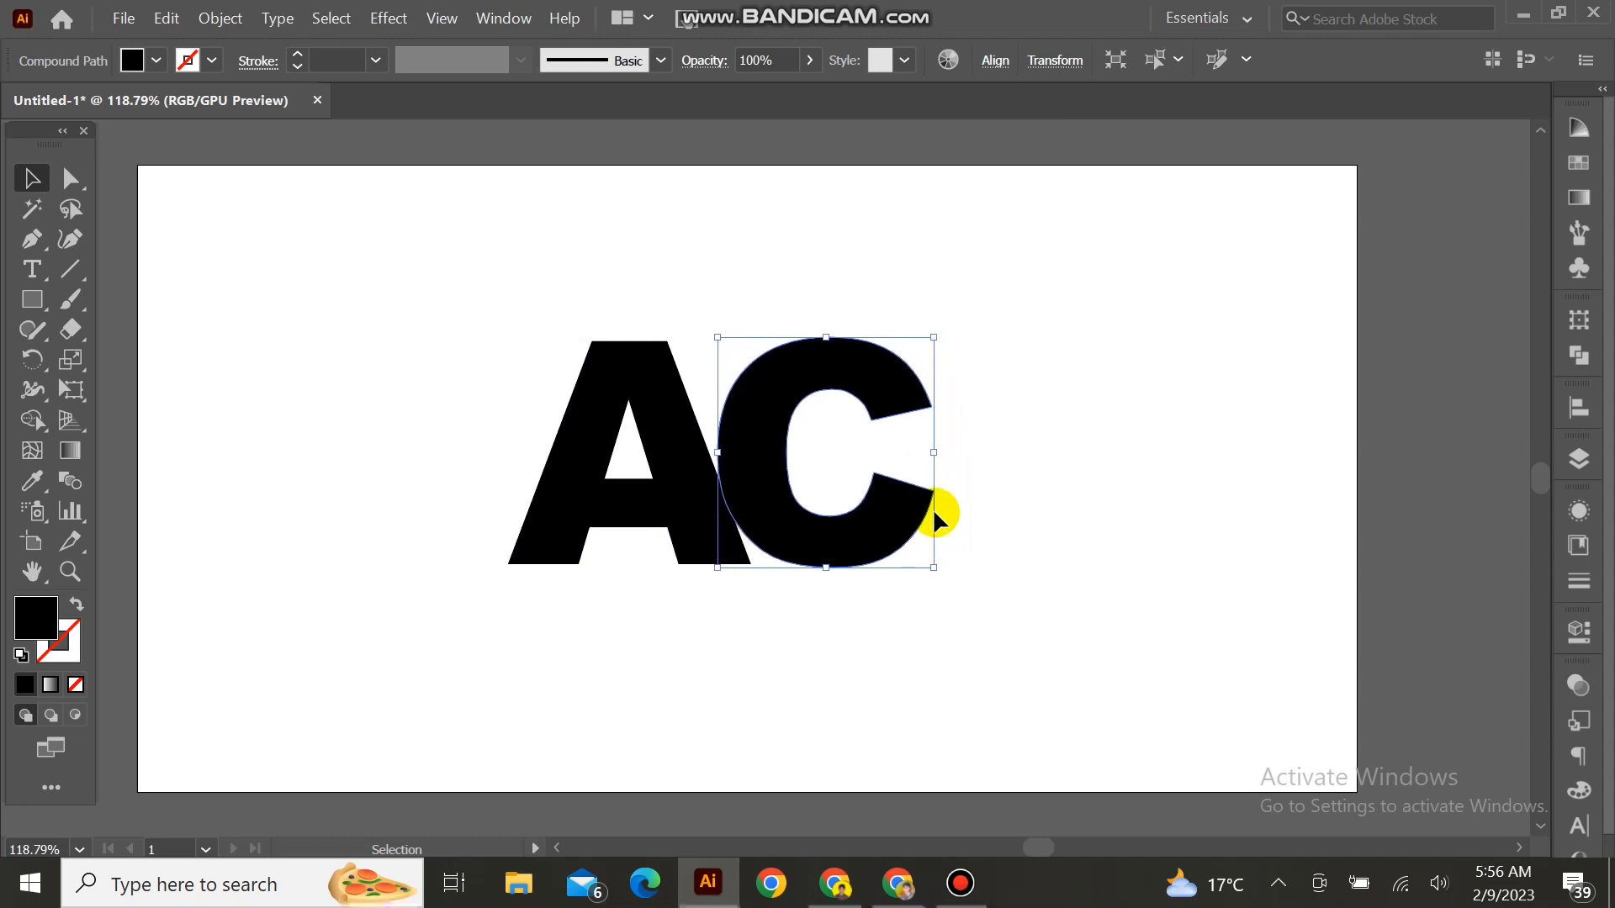
pyautogui.click(1029, 406)
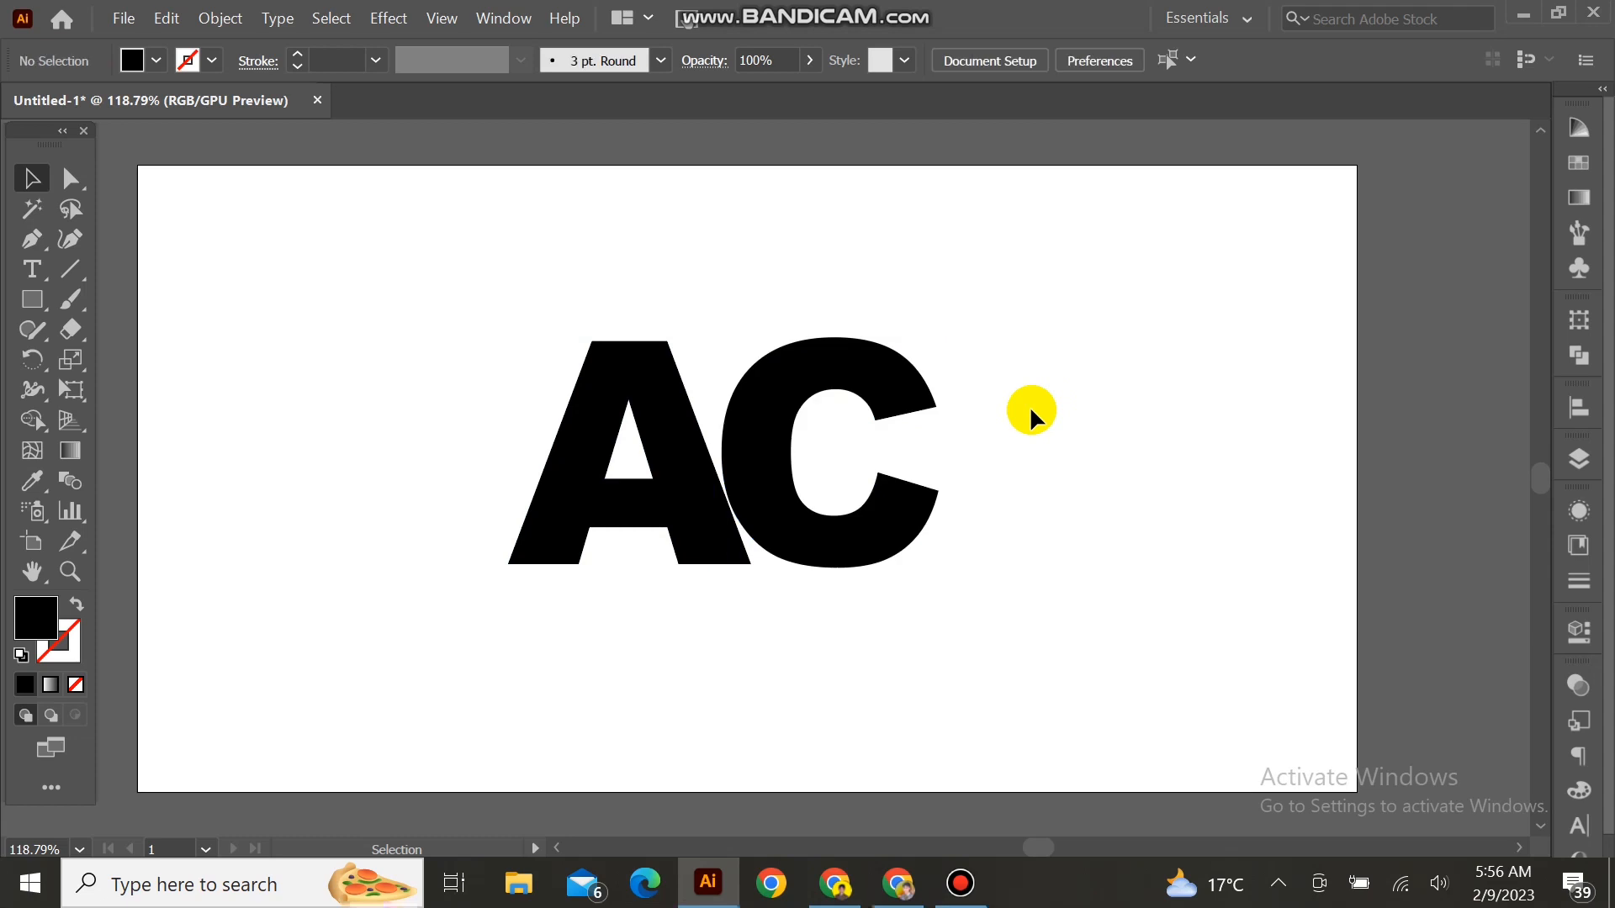
pyautogui.click(835, 534)
pyautogui.press('Left')
pyautogui.press('Left')
pyautogui.click(1019, 468)
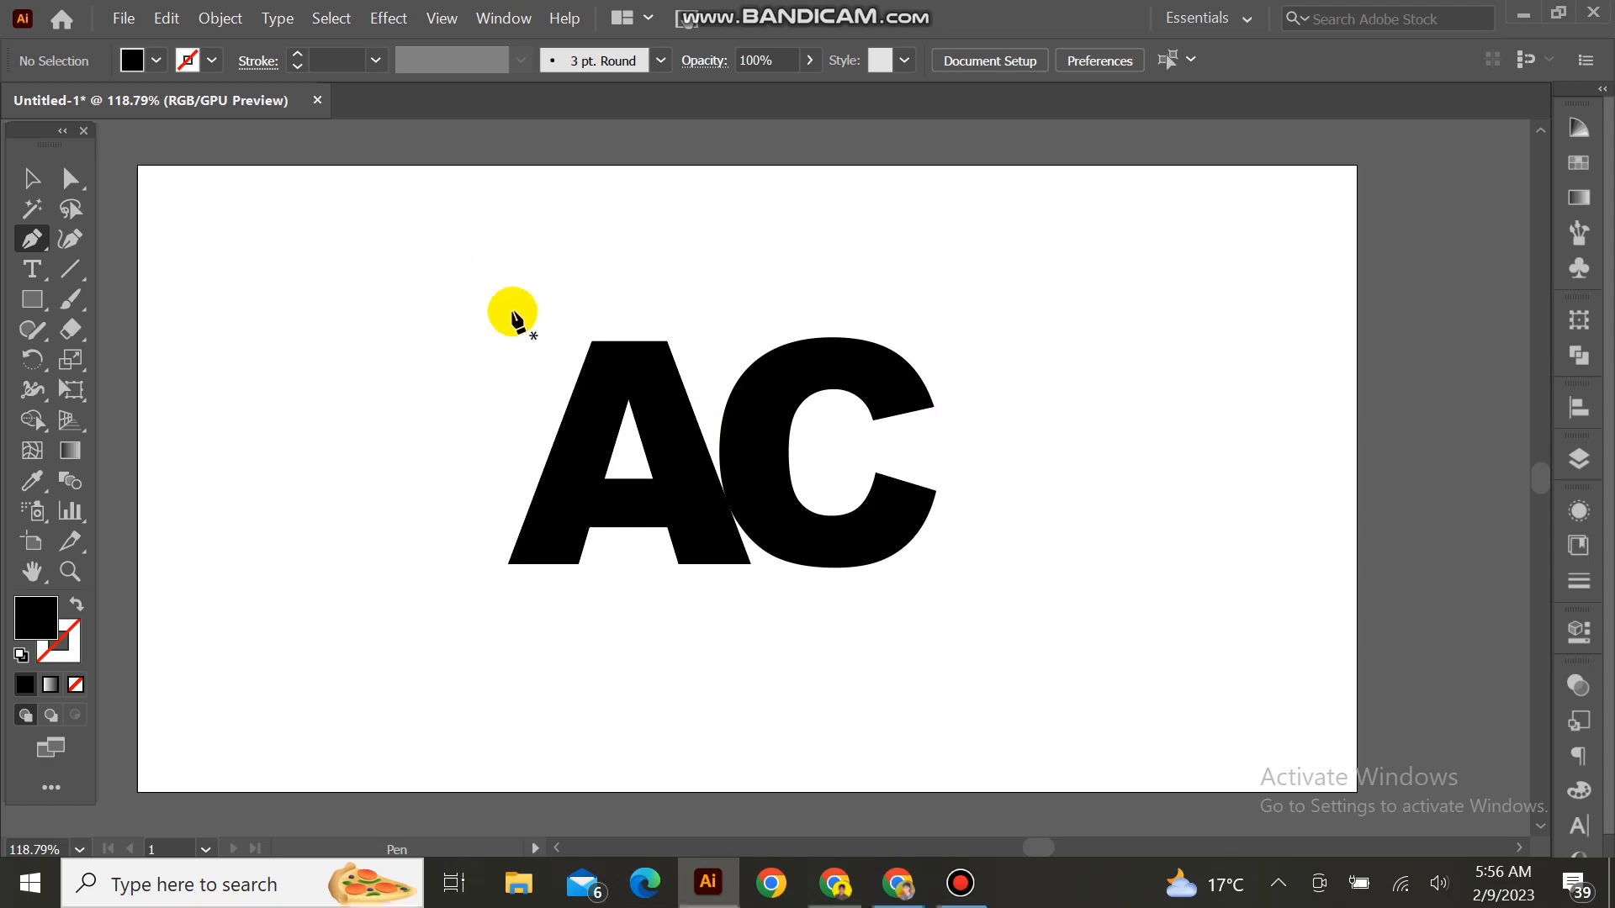
# Draw a straight diagonal Pen line from above the A's upper-left corner to below the C's lower edge
pyautogui.click(554, 309)
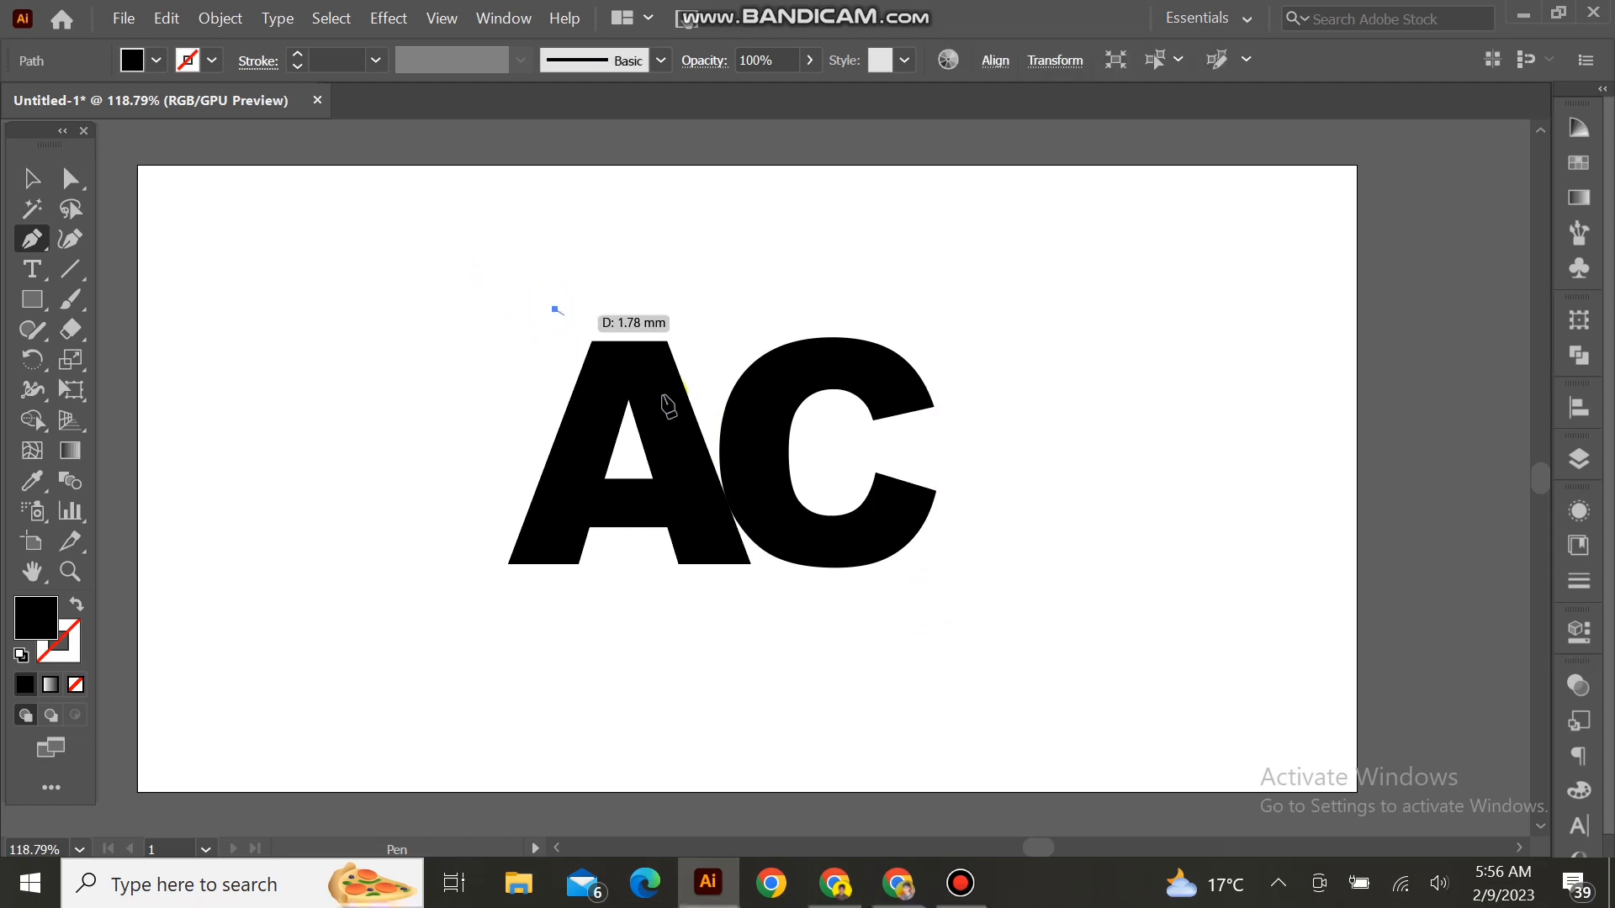
pyautogui.click(896, 606)
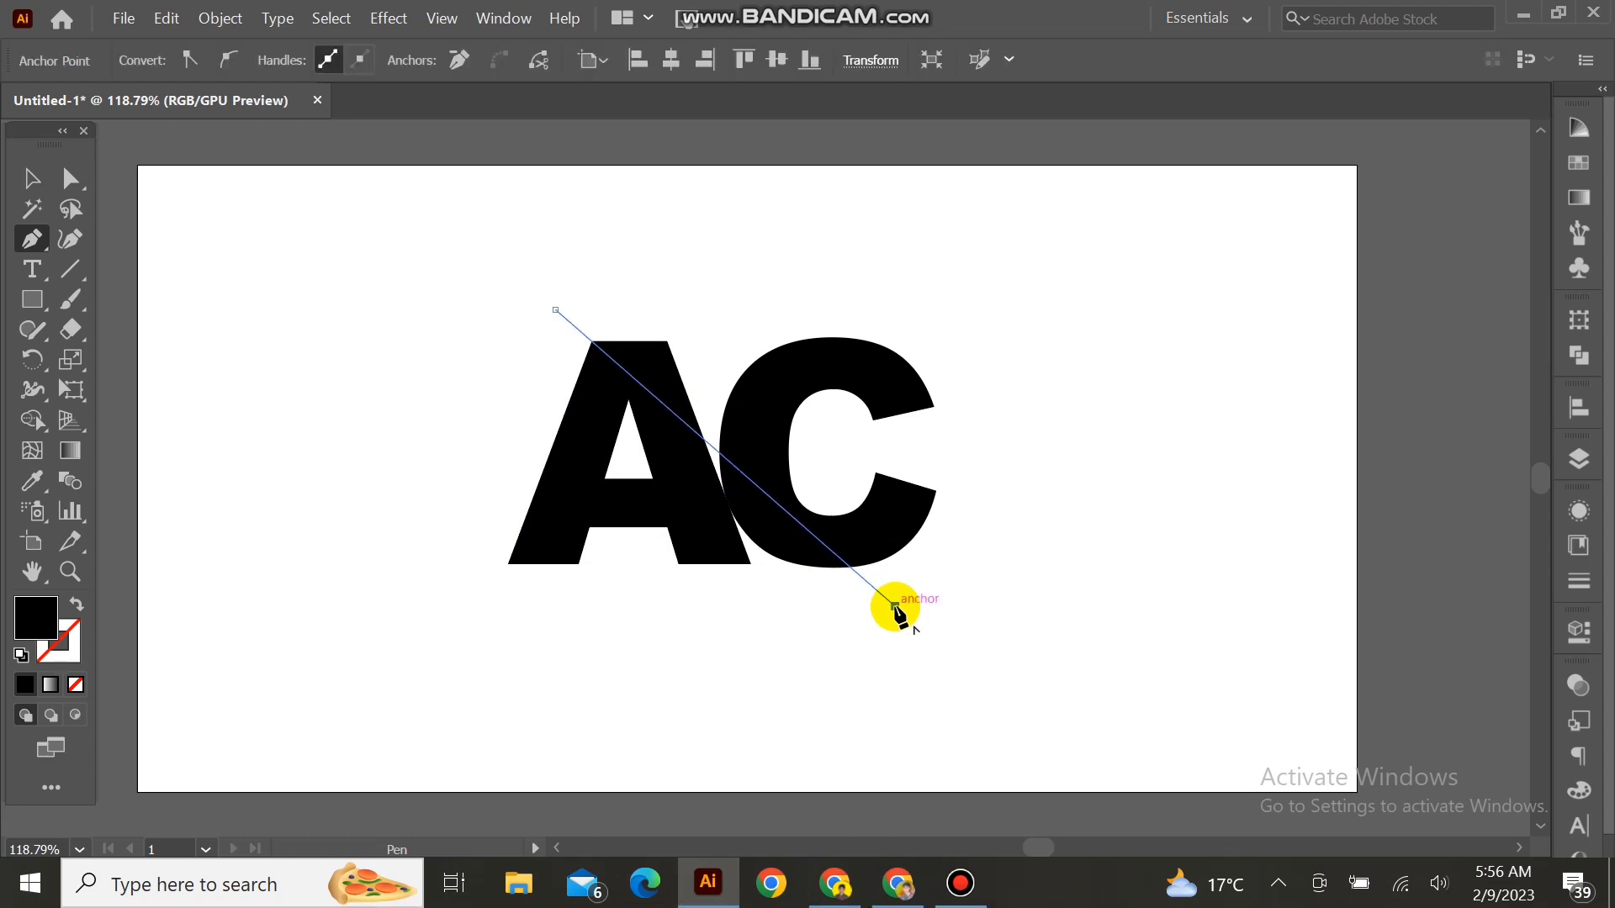
pyautogui.press('v')
# Apply a 0.5 pt stroke to the A and the diagonal line, and place a parallel copy of the line just below it
pyautogui.moveTo(476, 248); pyautogui.dragTo(598, 352)
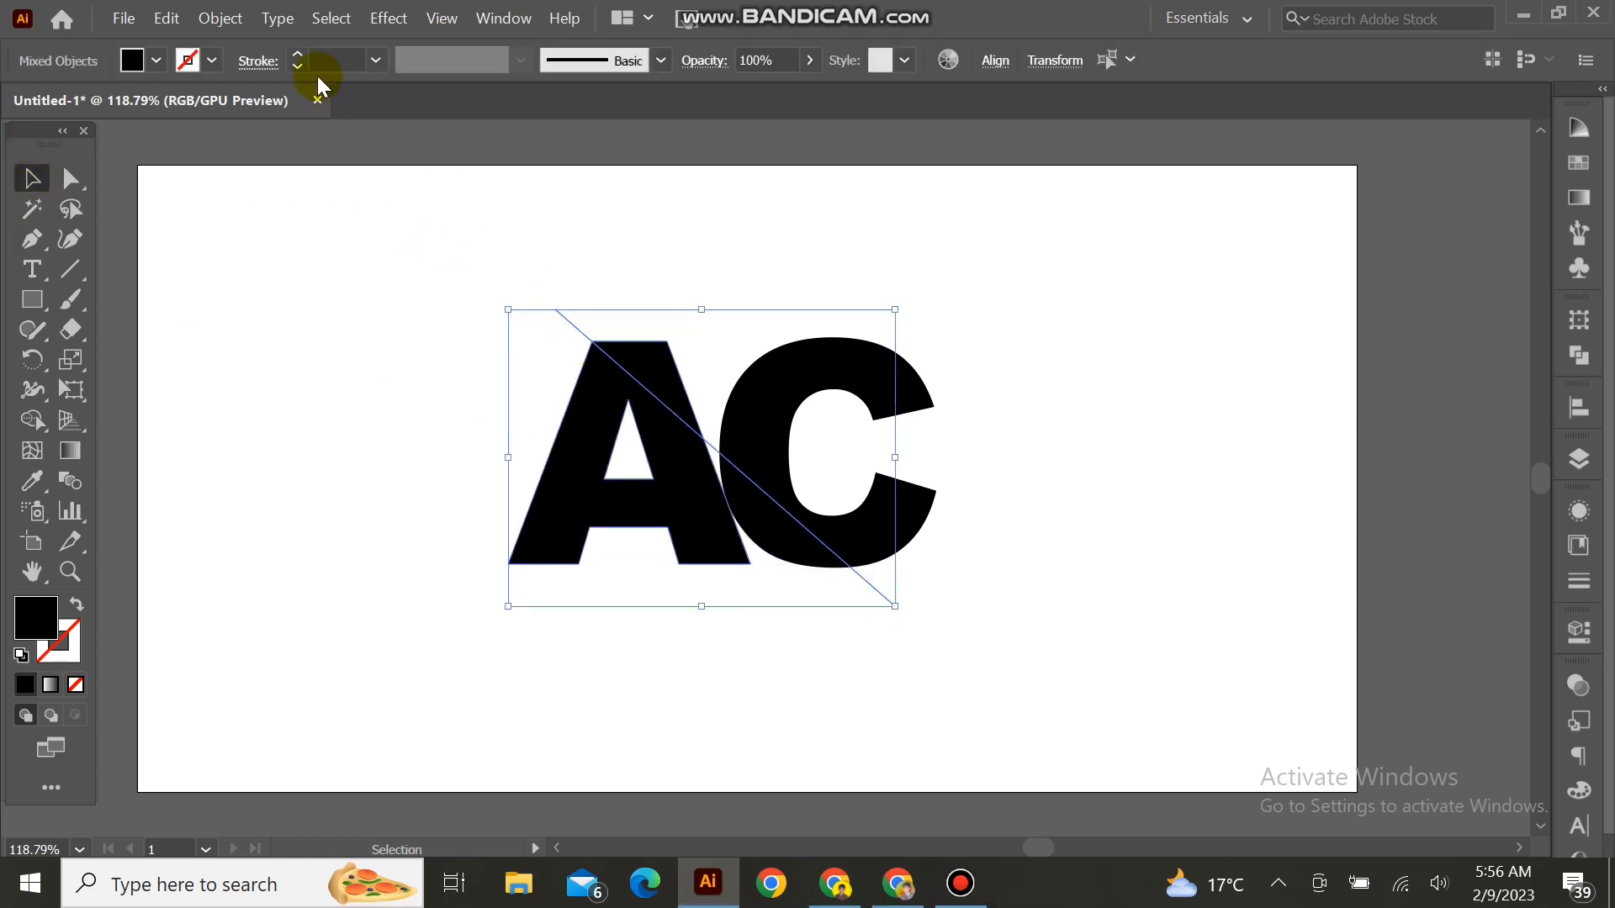
pyautogui.click(296, 60)
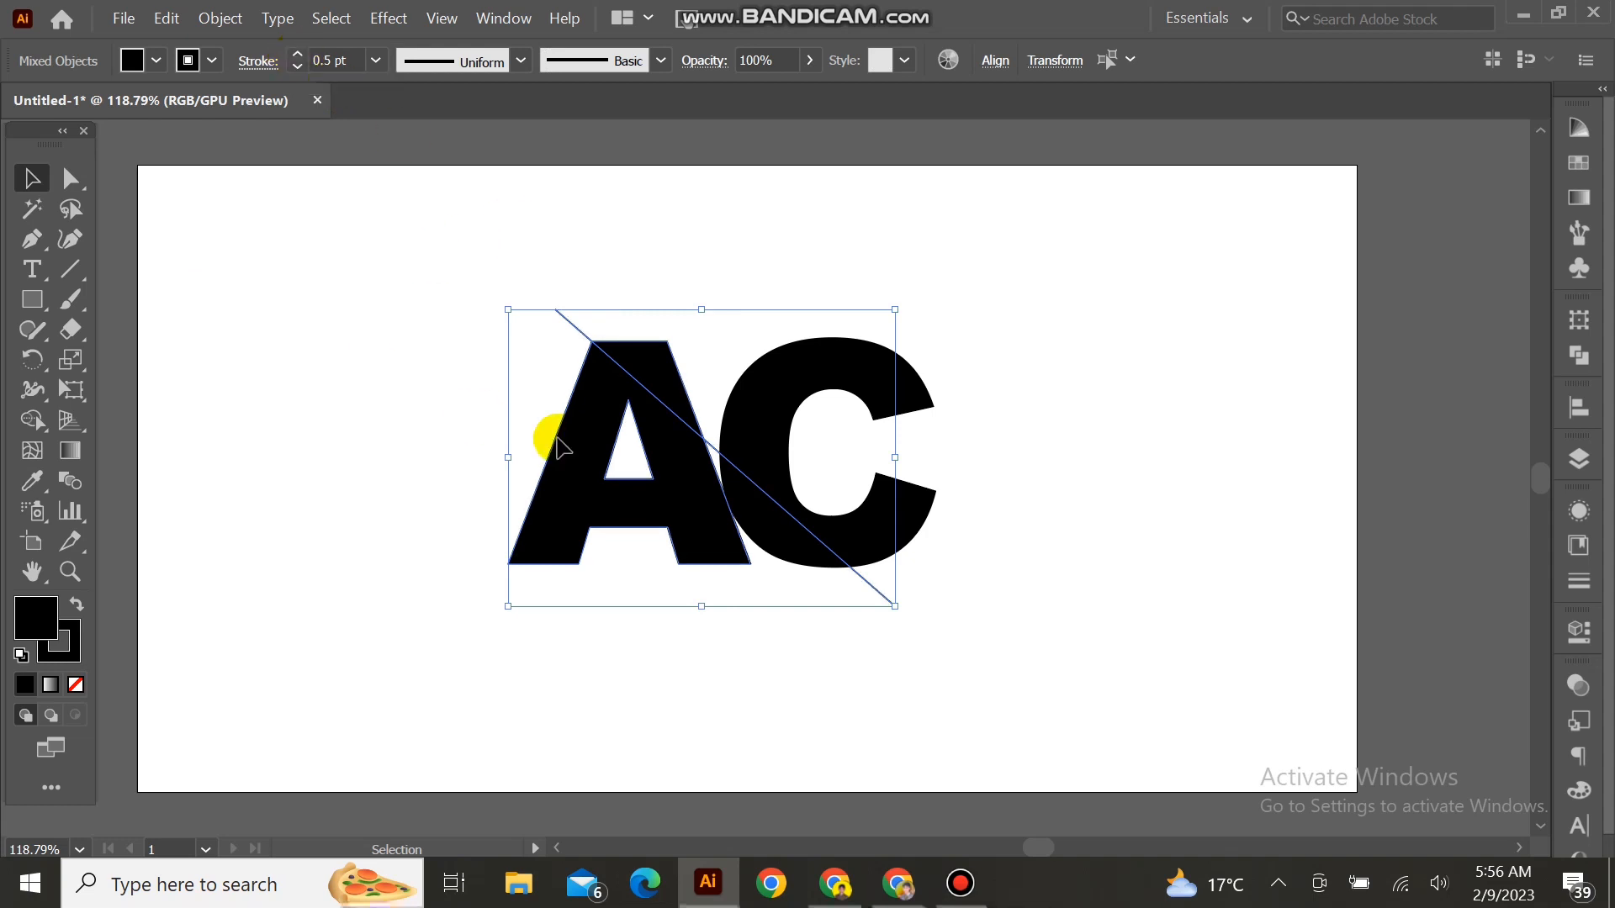
pyautogui.moveTo(722, 455); pyautogui.dragTo(722, 455)
pyautogui.click(522, 266)
pyautogui.click(554, 308)
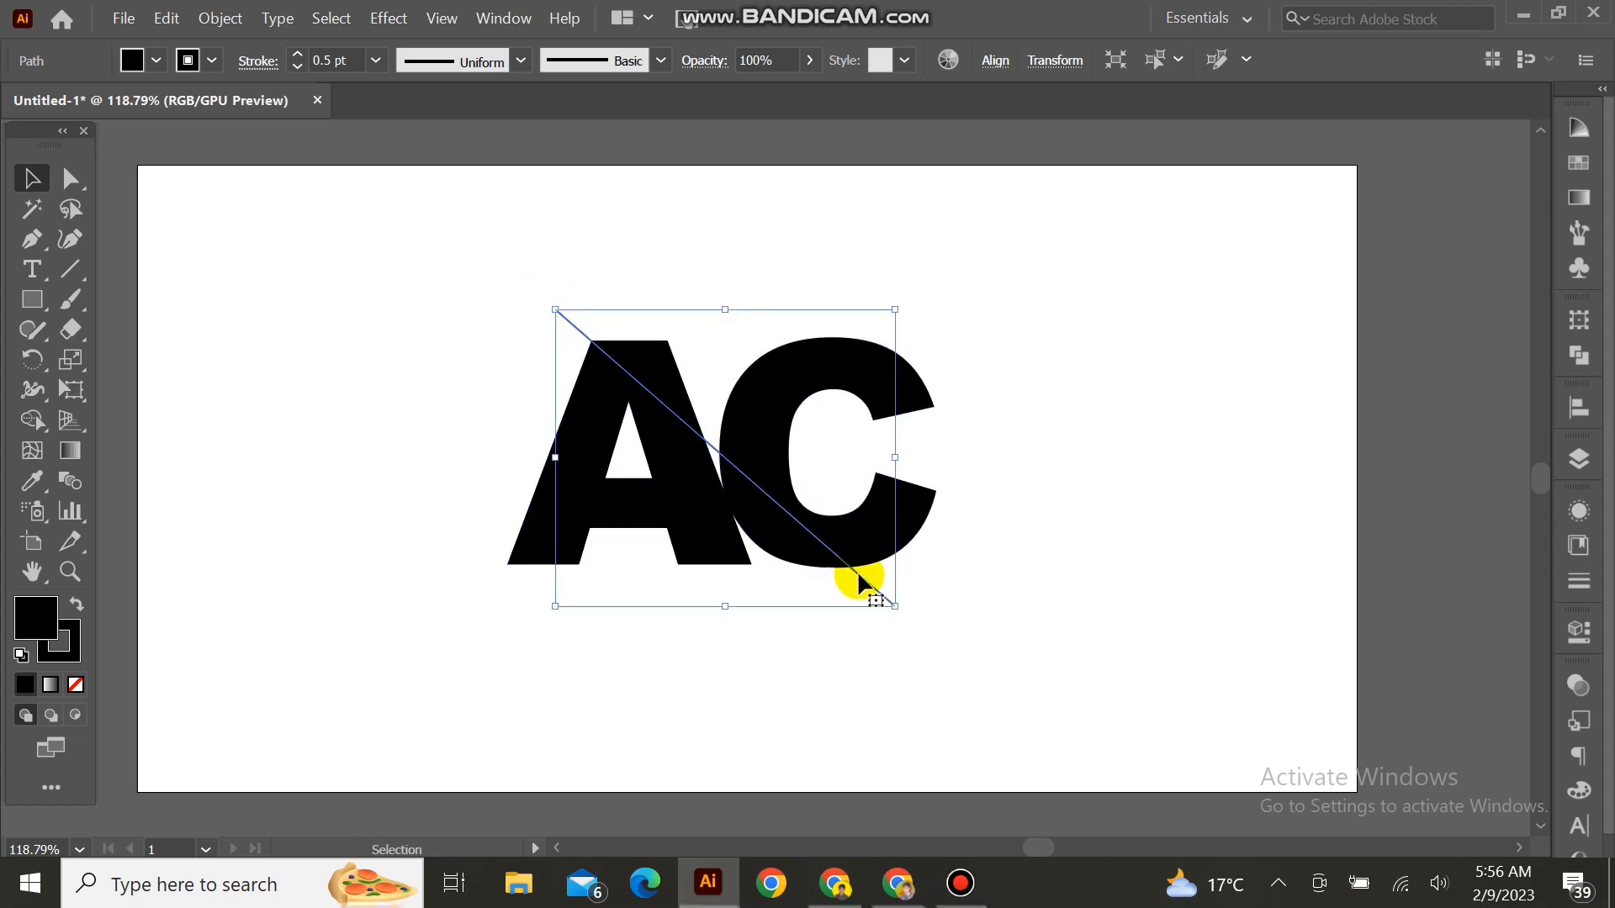
pyautogui.moveTo(858, 587); pyautogui.dragTo(851, 583)
# Expand both letters and the two diagonal lines into plain shapes
pyautogui.press('a')
pyautogui.moveTo(504, 273); pyautogui.dragTo(967, 588)
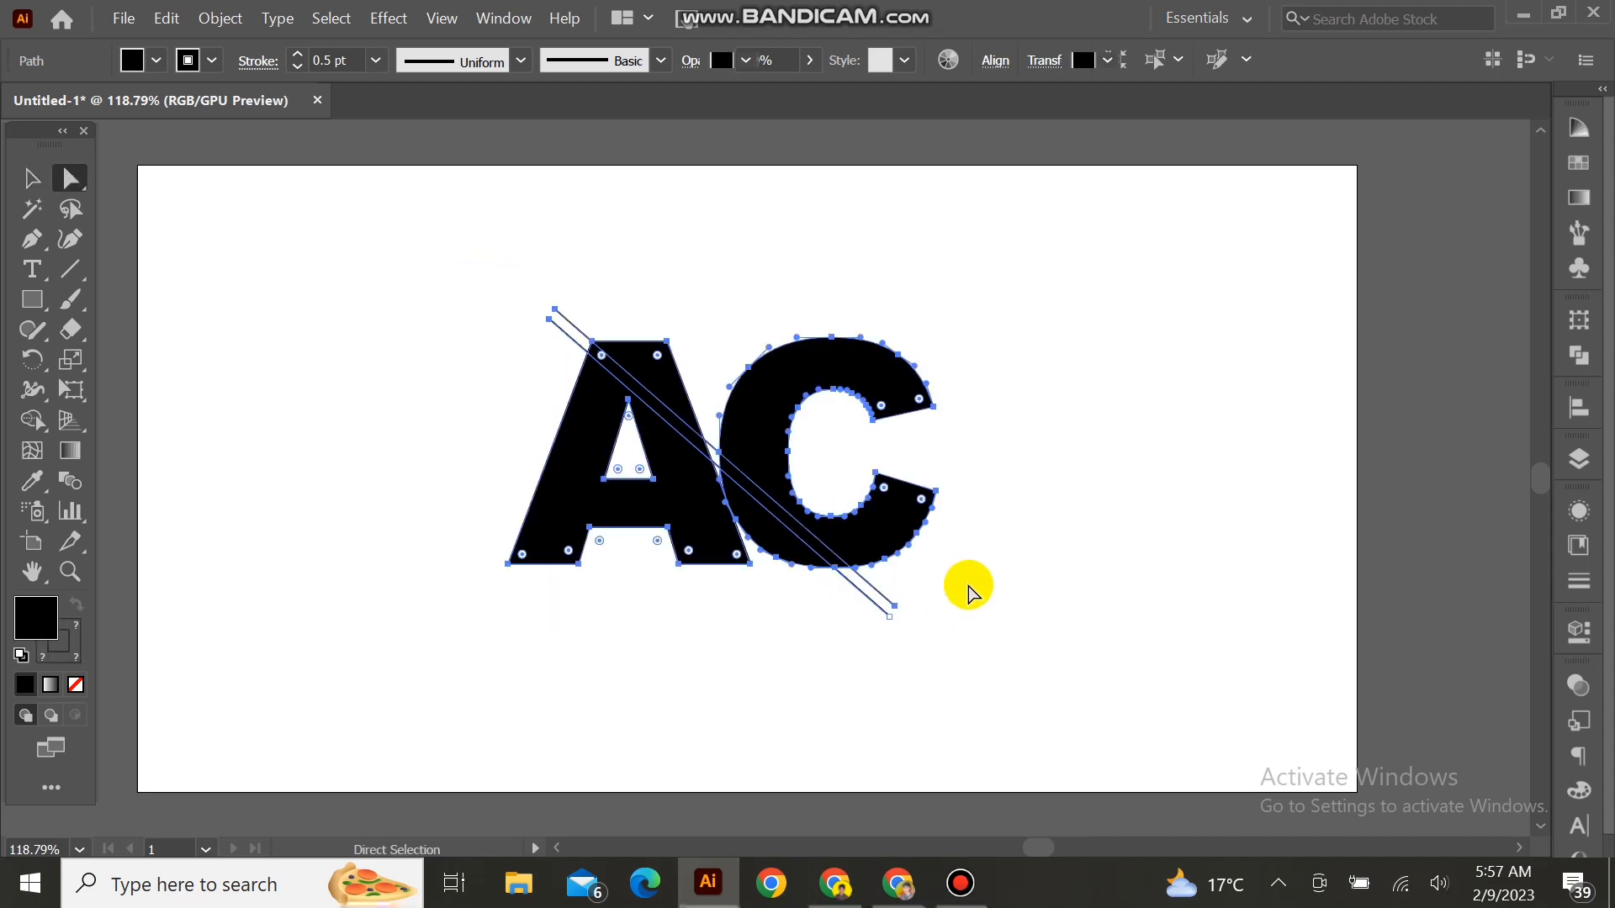
pyautogui.click(220, 18)
pyautogui.click(320, 262)
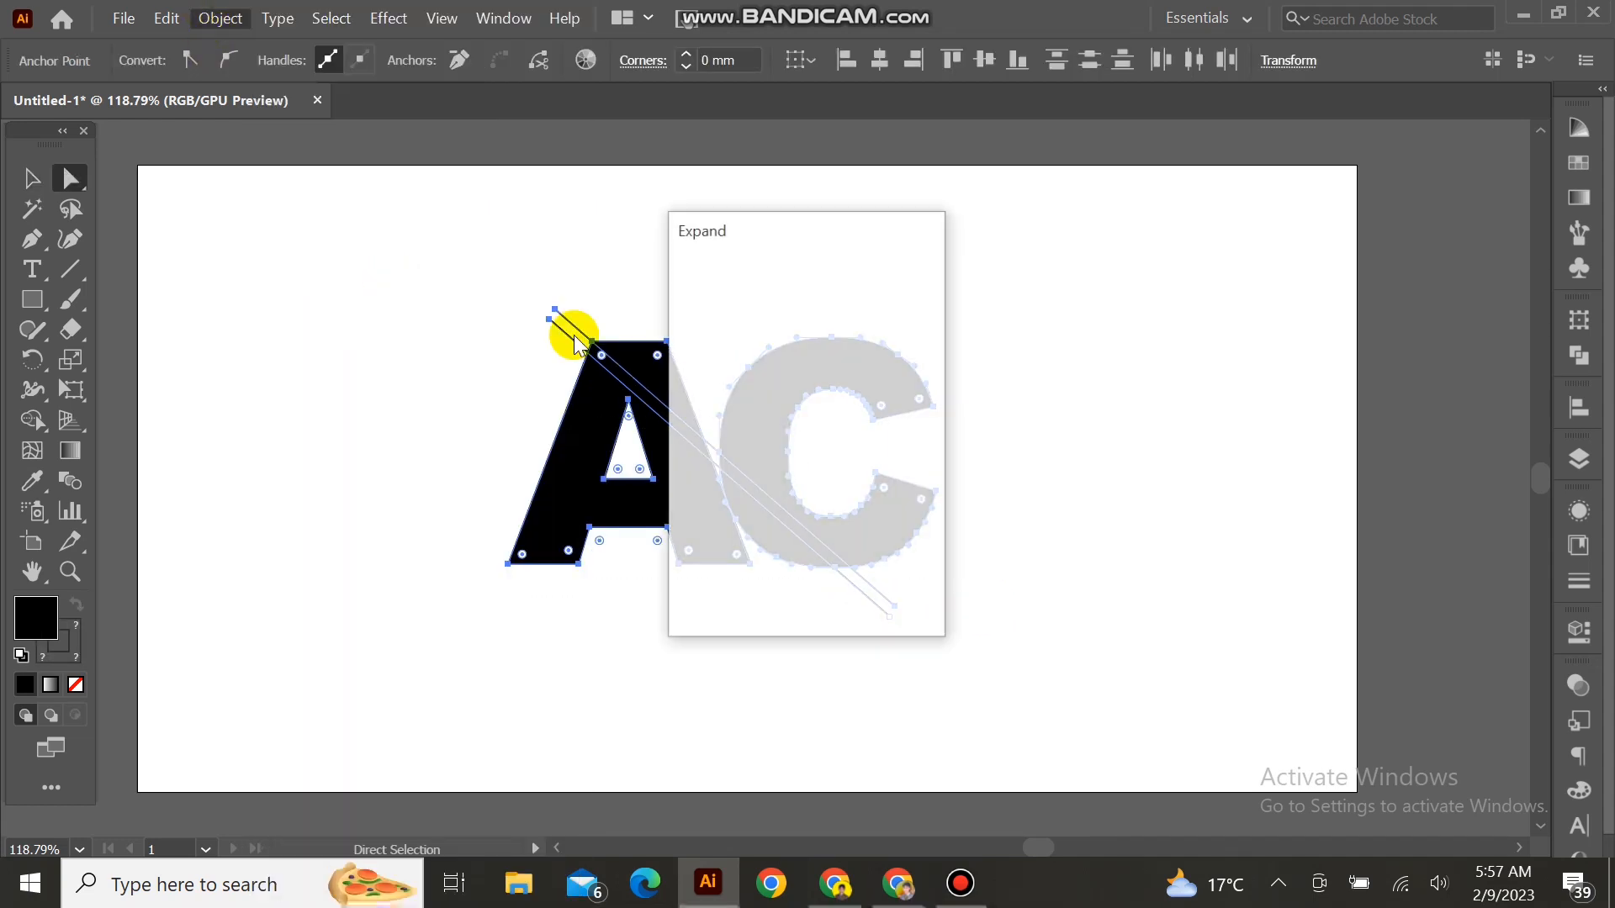
pyautogui.click(790, 581)
pyautogui.click(344, 301)
# Remove the narrow diagonal strip between the two lines from both letters with the Shape Builder tool, and deselect the artwork
pyautogui.moveTo(474, 284); pyautogui.dragTo(1092, 614)
pyautogui.click(71, 572)
pyautogui.moveTo(747, 448); pyautogui.dragTo(815, 477)
pyautogui.click(33, 421)
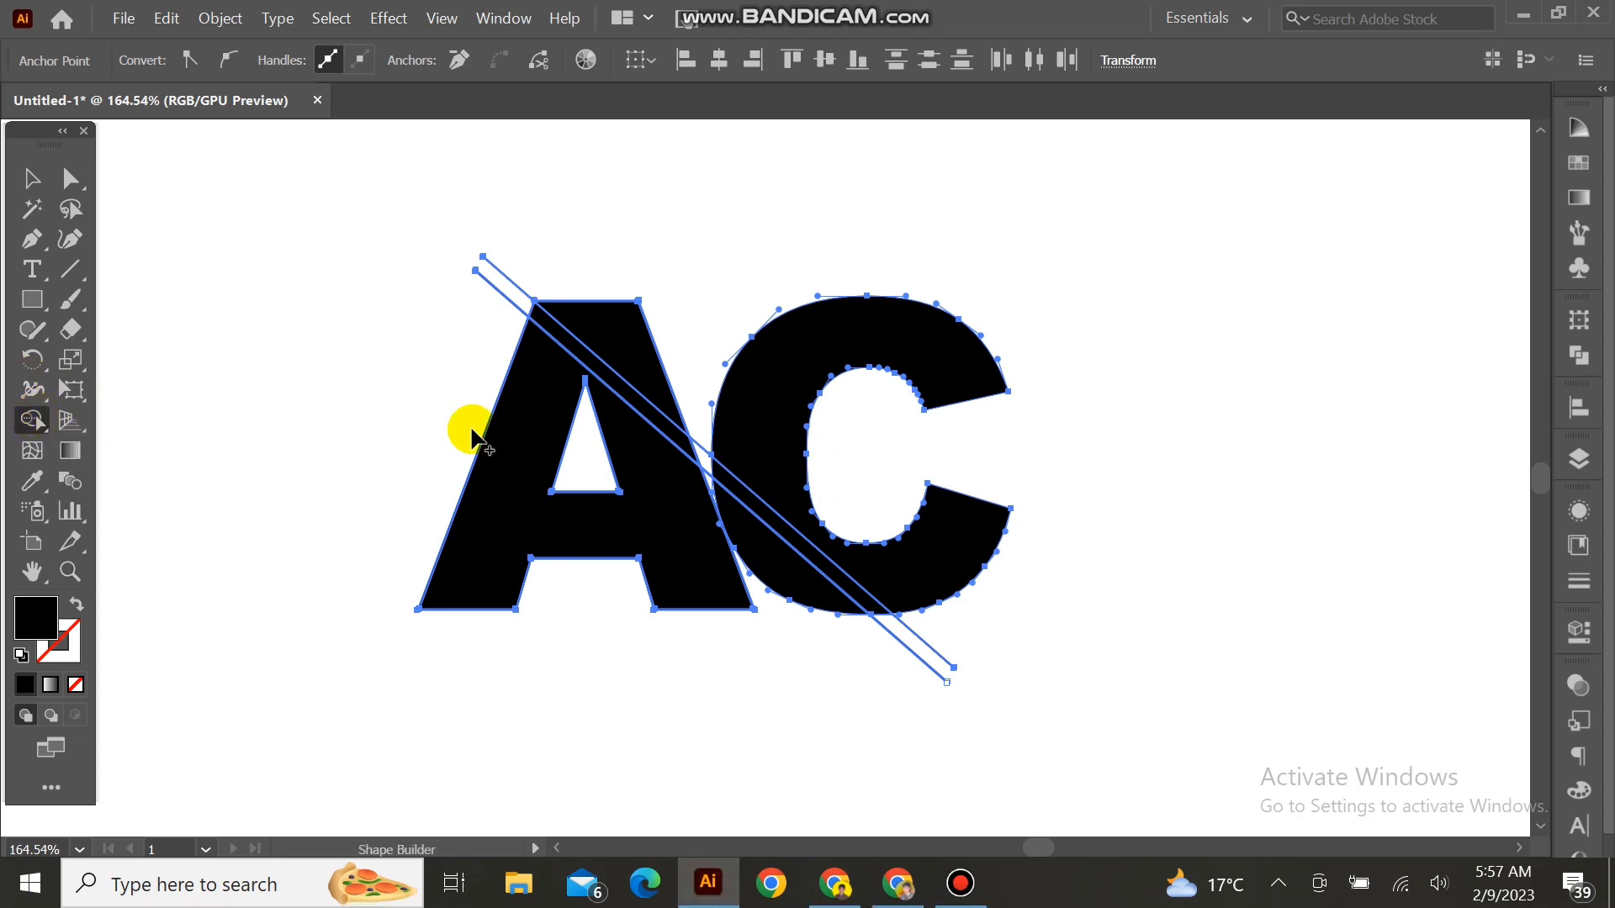
pyautogui.moveTo(678, 441)
pyautogui.mouseDown()
pyautogui.moveTo(531, 278)
pyautogui.moveTo(507, 298)
pyautogui.moveTo(709, 481)
pyautogui.mouseUp()
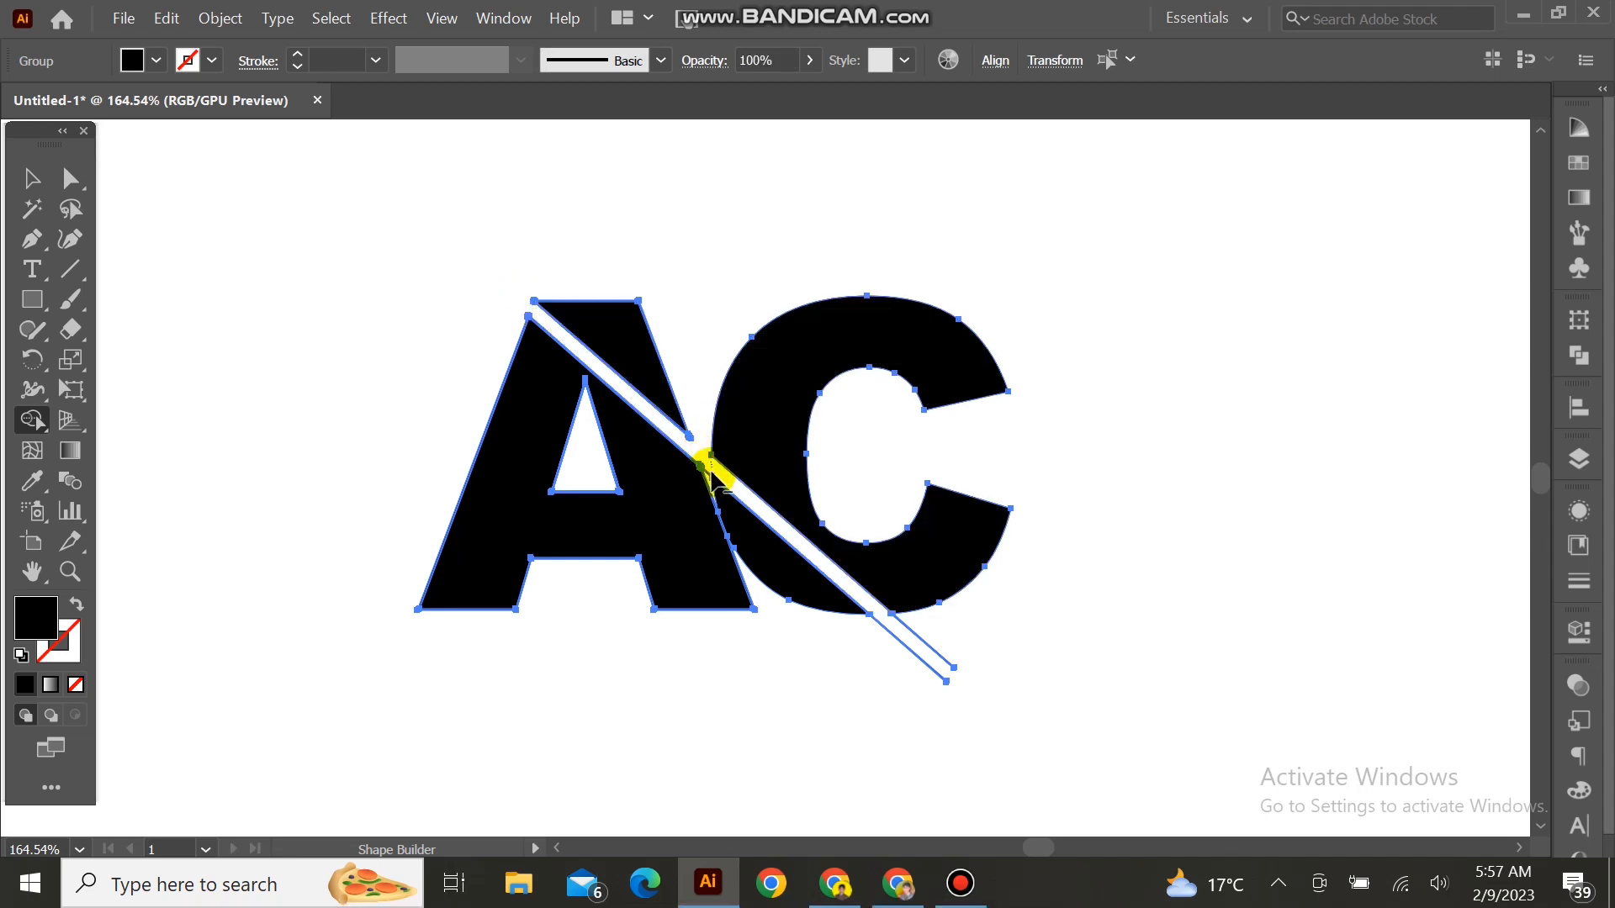
pyautogui.moveTo(708, 469)
pyautogui.mouseDown()
pyautogui.moveTo(864, 591)
pyautogui.moveTo(875, 619)
pyautogui.mouseUp()
pyautogui.click(32, 179)
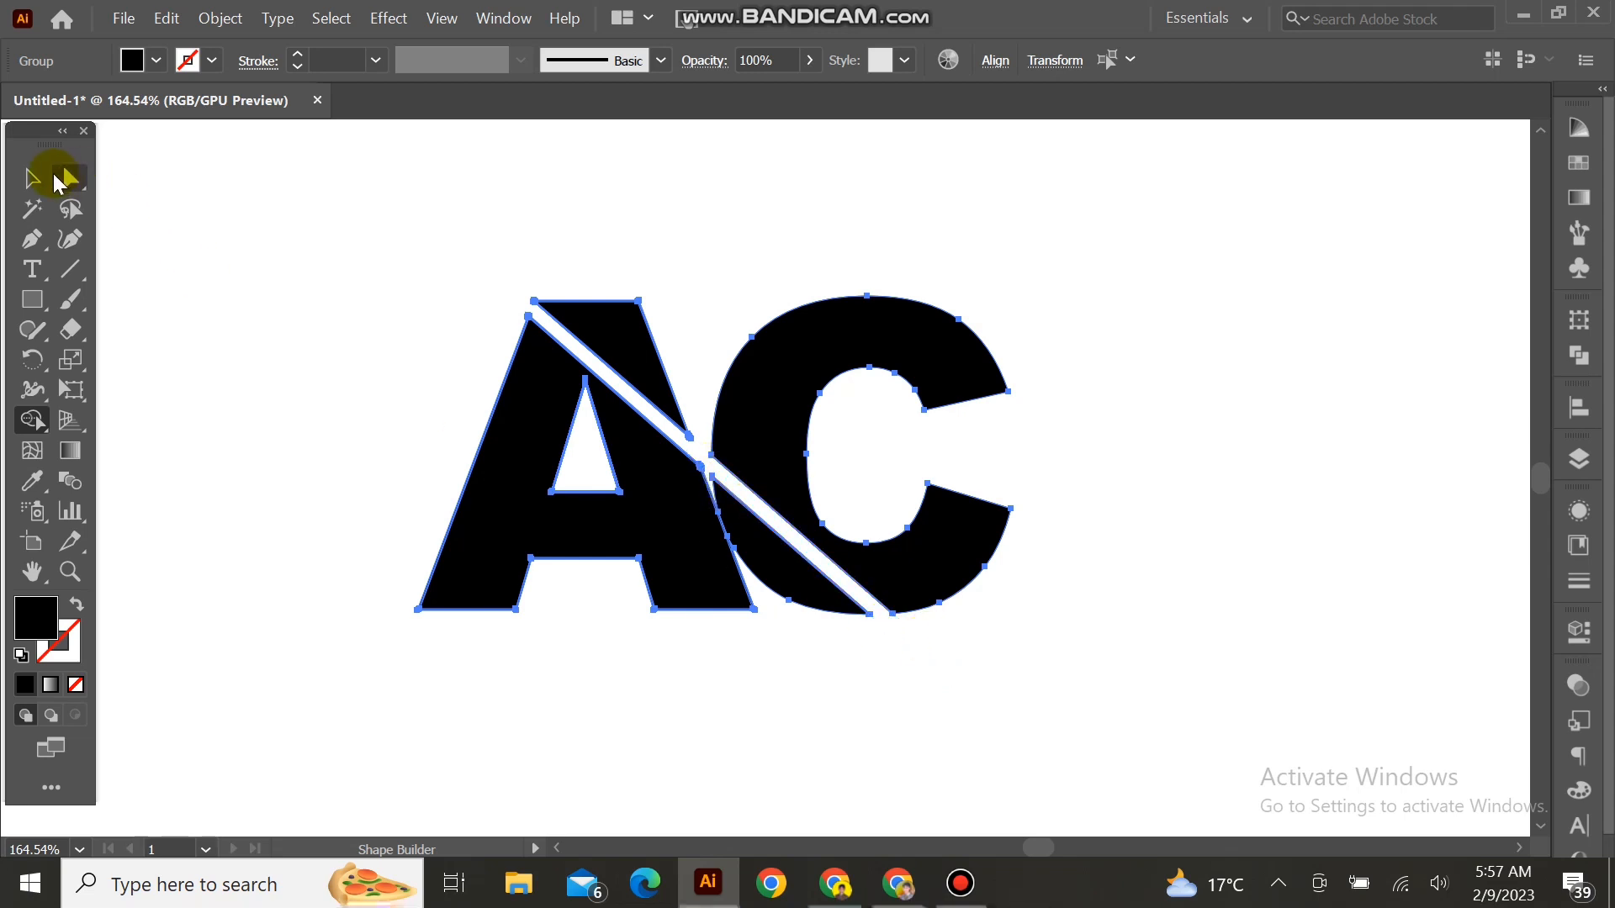
pyautogui.click(577, 346)
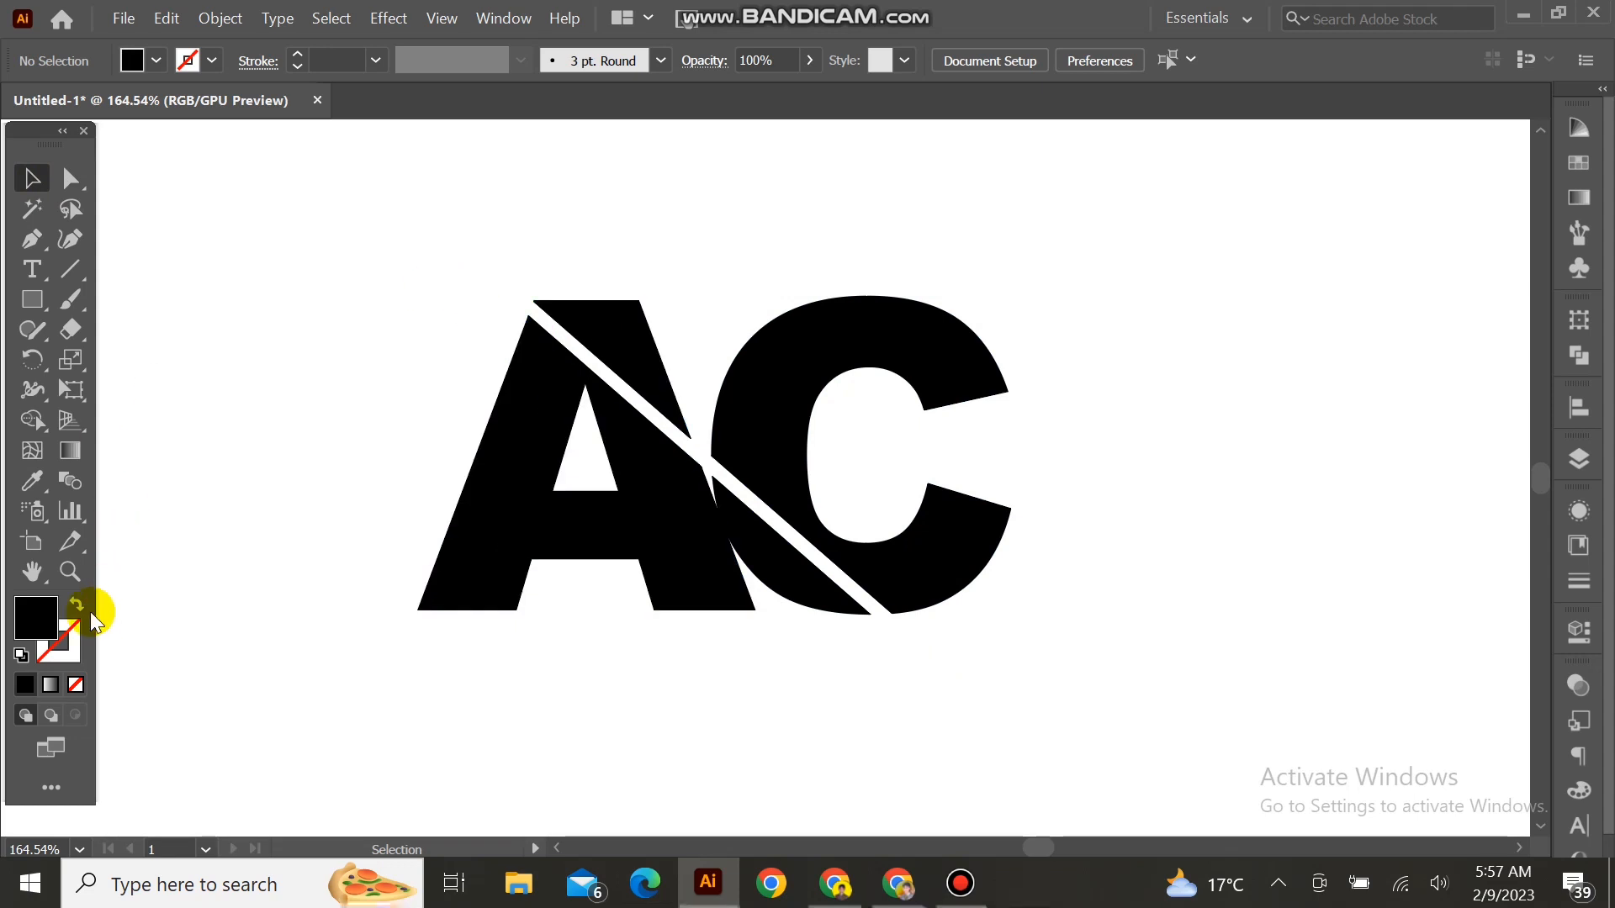
pyautogui.click(70, 572)
pyautogui.click(738, 447)
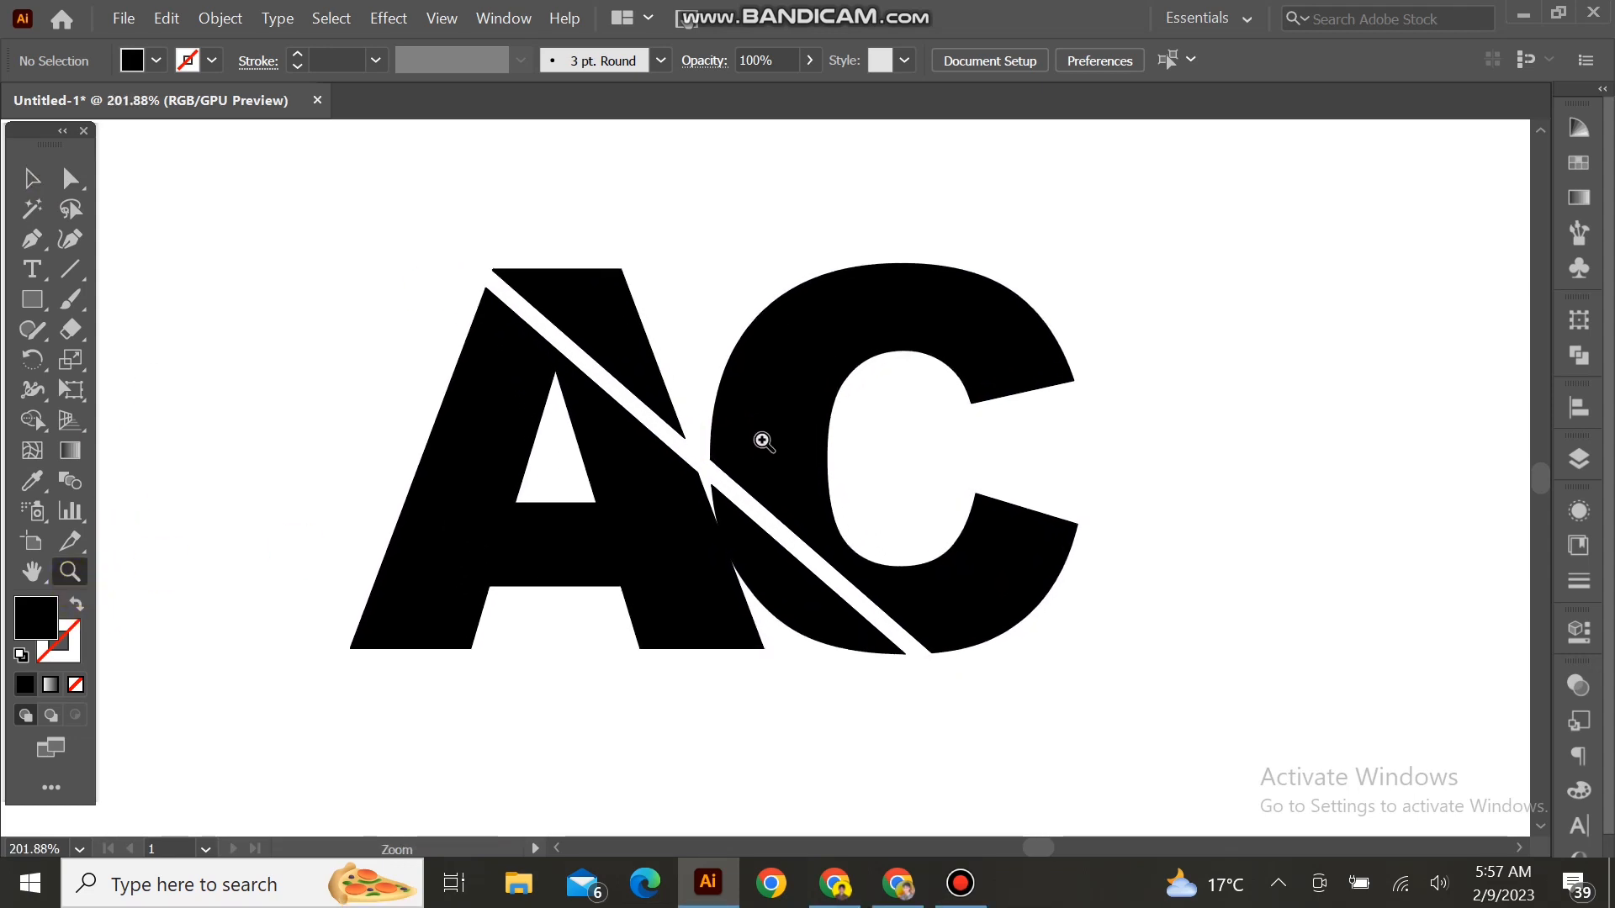
pyautogui.keyDown('alt'); pyautogui.click(754, 356); pyautogui.keyUp('alt')
pyautogui.click(32, 240)
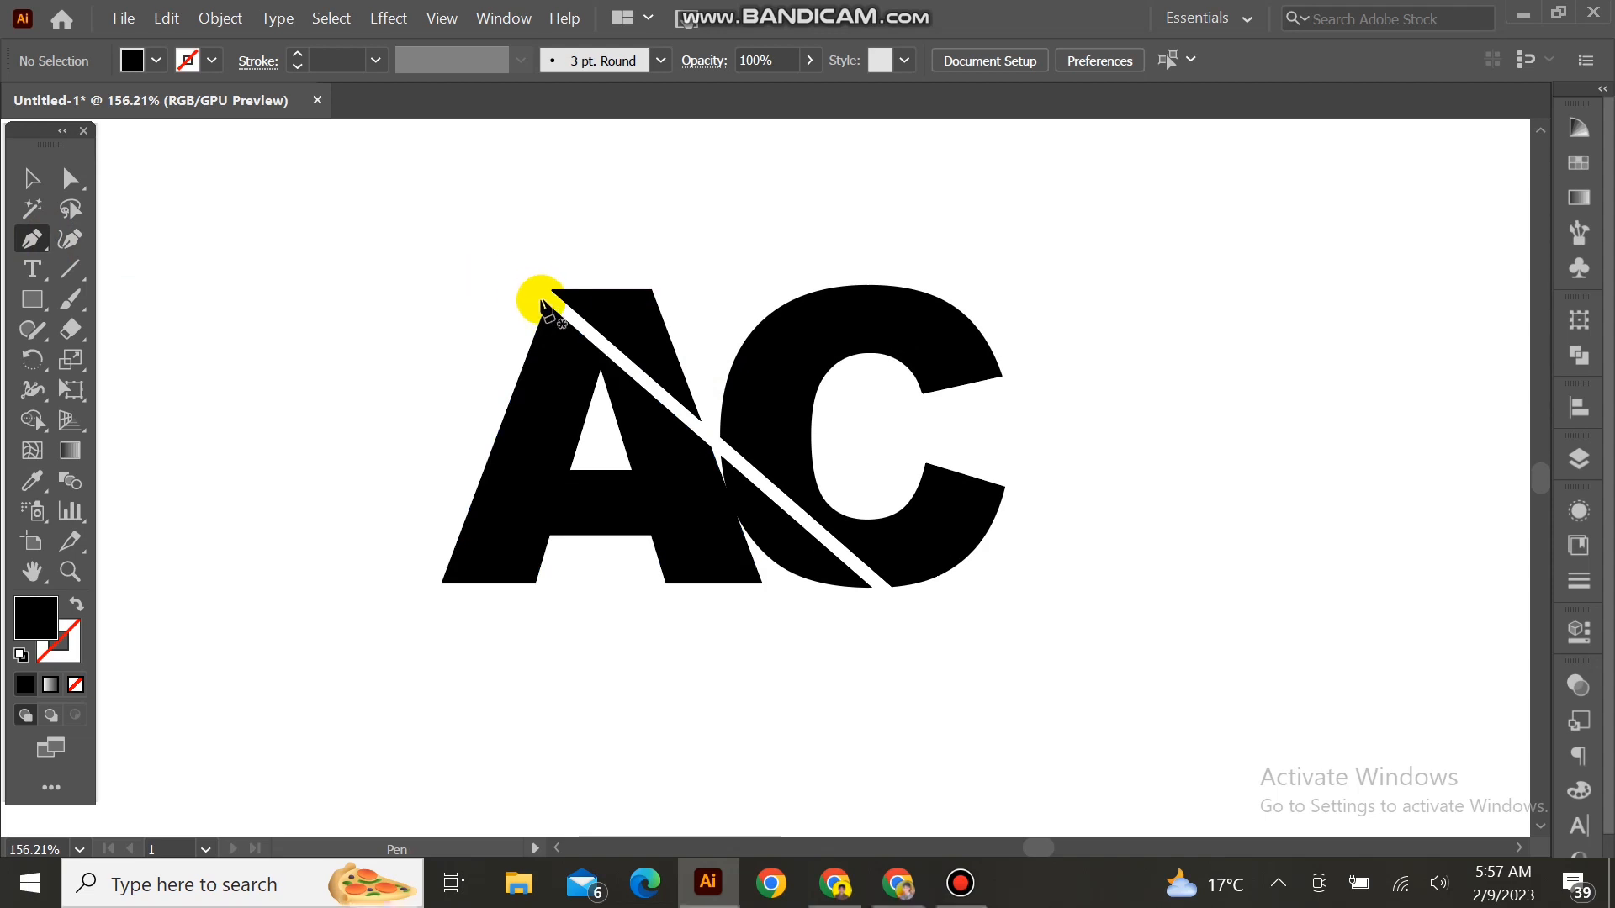
# Ungroup the sliced pieces of the A and the C
pyautogui.click(32, 178)
pyautogui.click(648, 324)
pyautogui.rightClick(643, 315)
pyautogui.click(740, 505)
pyautogui.click(837, 447)
pyautogui.click(863, 561)
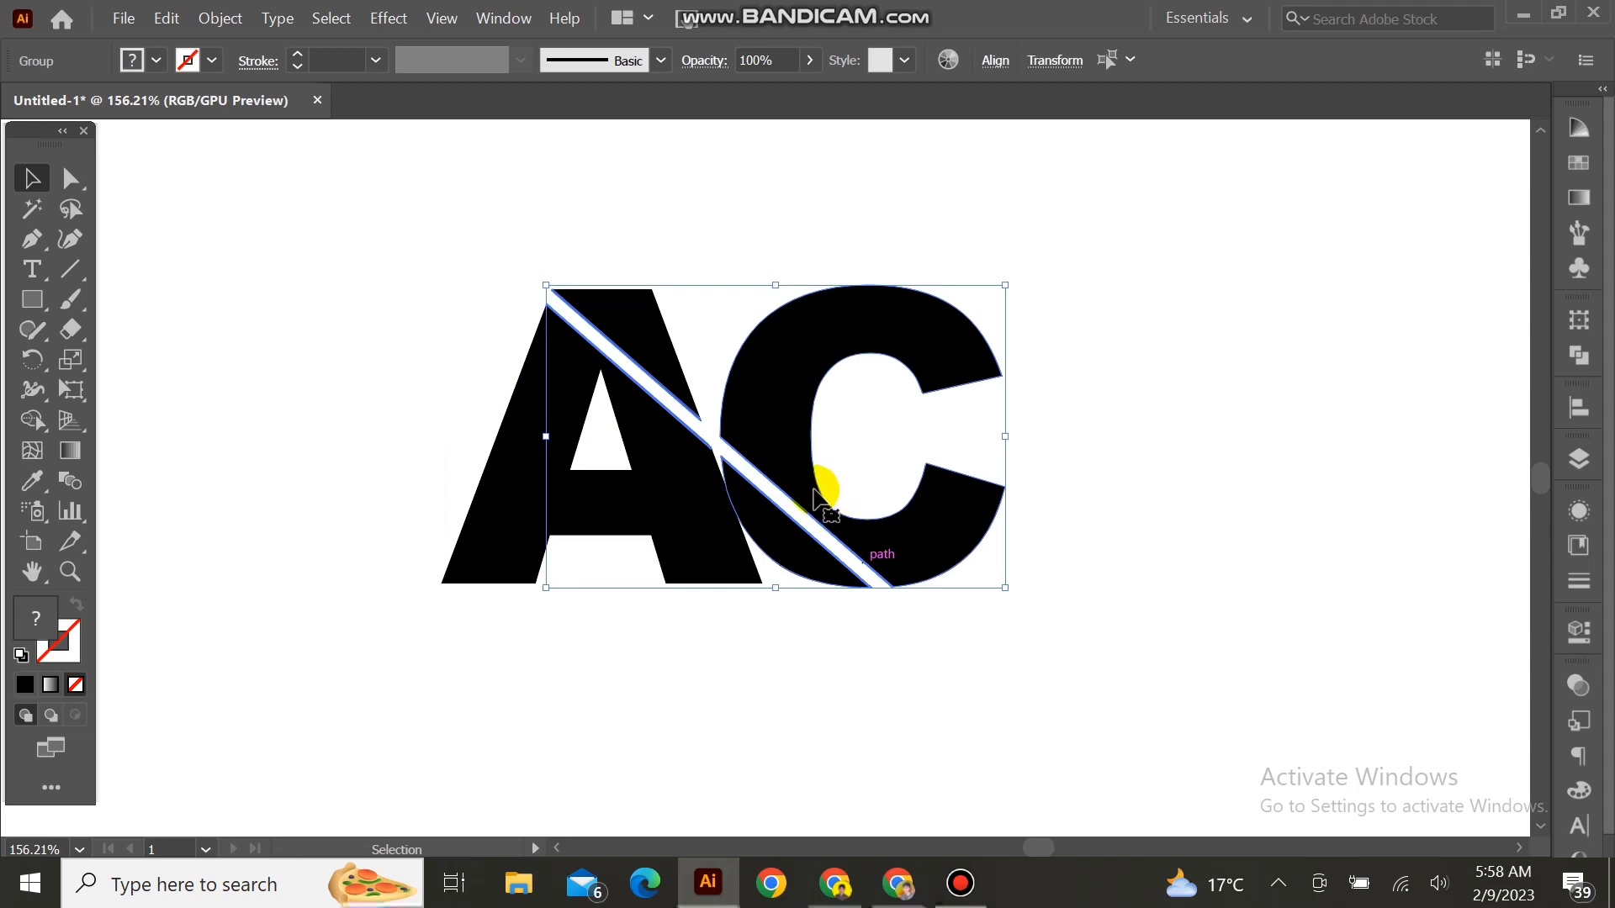
pyautogui.rightClick(816, 499)
pyautogui.click(884, 311)
pyautogui.click(1164, 346)
pyautogui.click(629, 330)
pyautogui.rightClick(630, 412)
pyautogui.click(387, 289)
pyautogui.click(1019, 626)
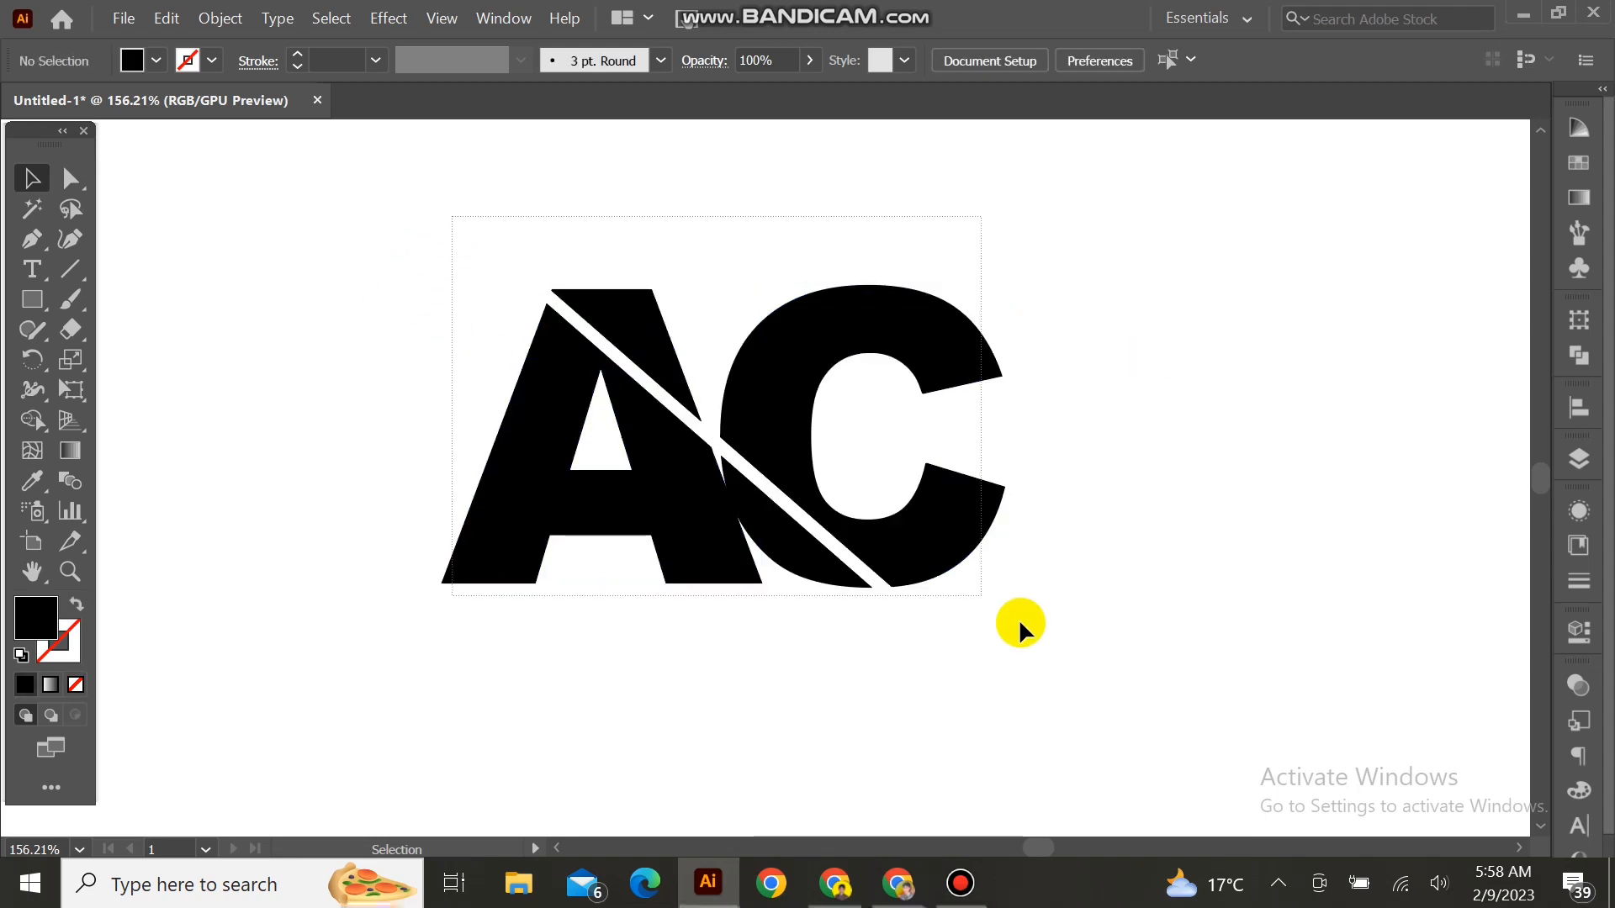
# Select all the sliced artwork and split it into separate pieces with the Pathfinder Divide operation
pyautogui.hotkey('ctrl', 'a')
pyautogui.click(1580, 357)
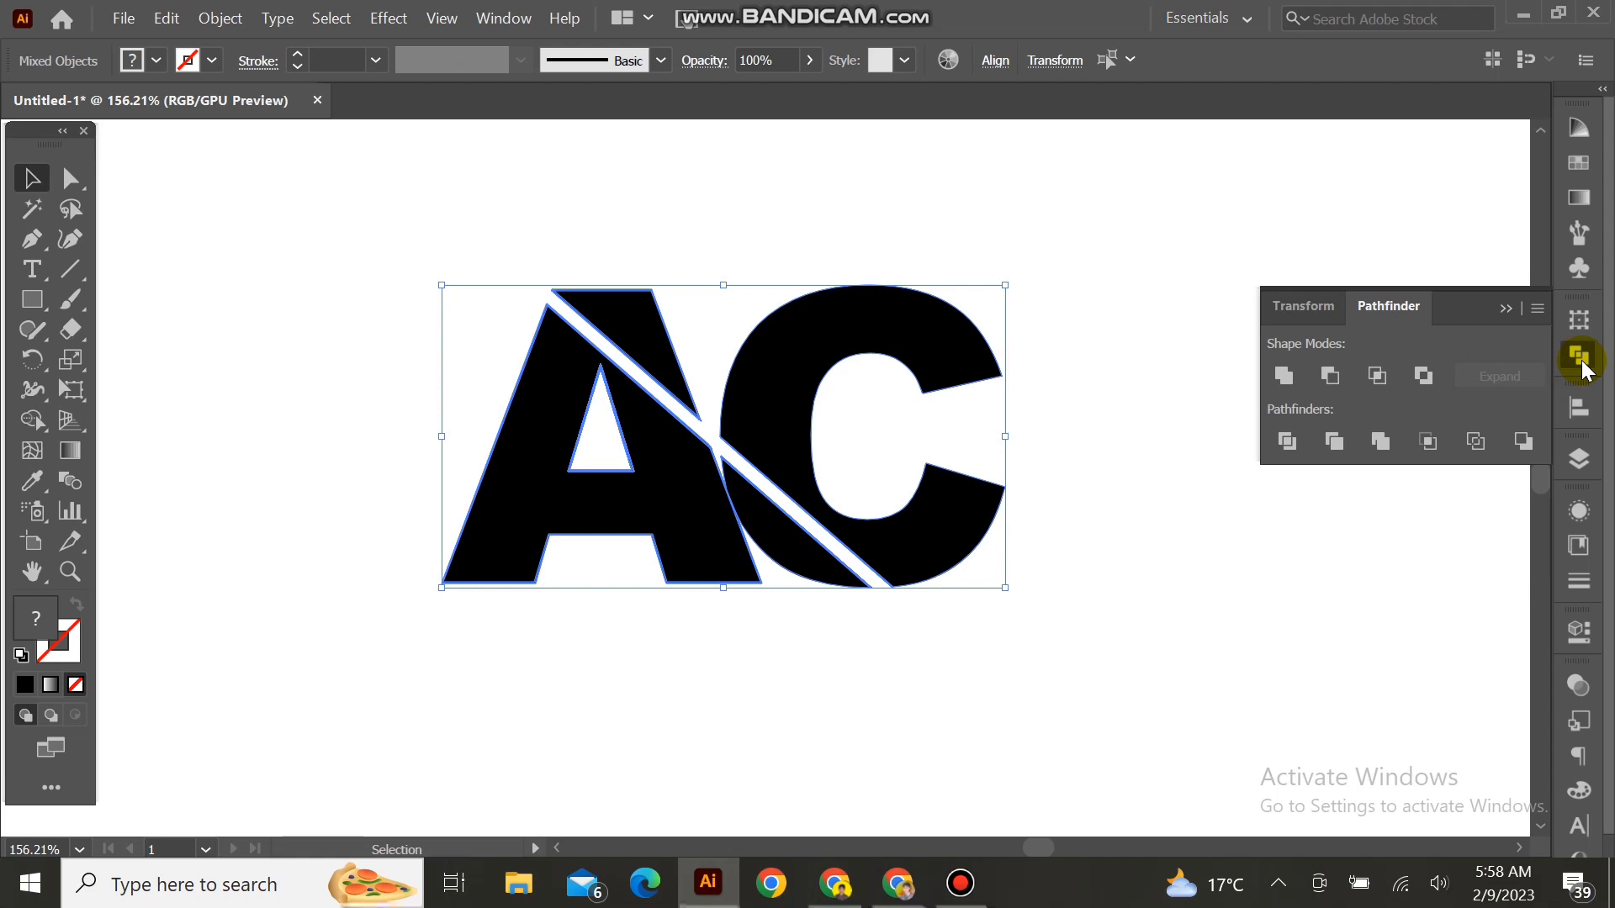
pyautogui.click(1282, 448)
pyautogui.click(1508, 308)
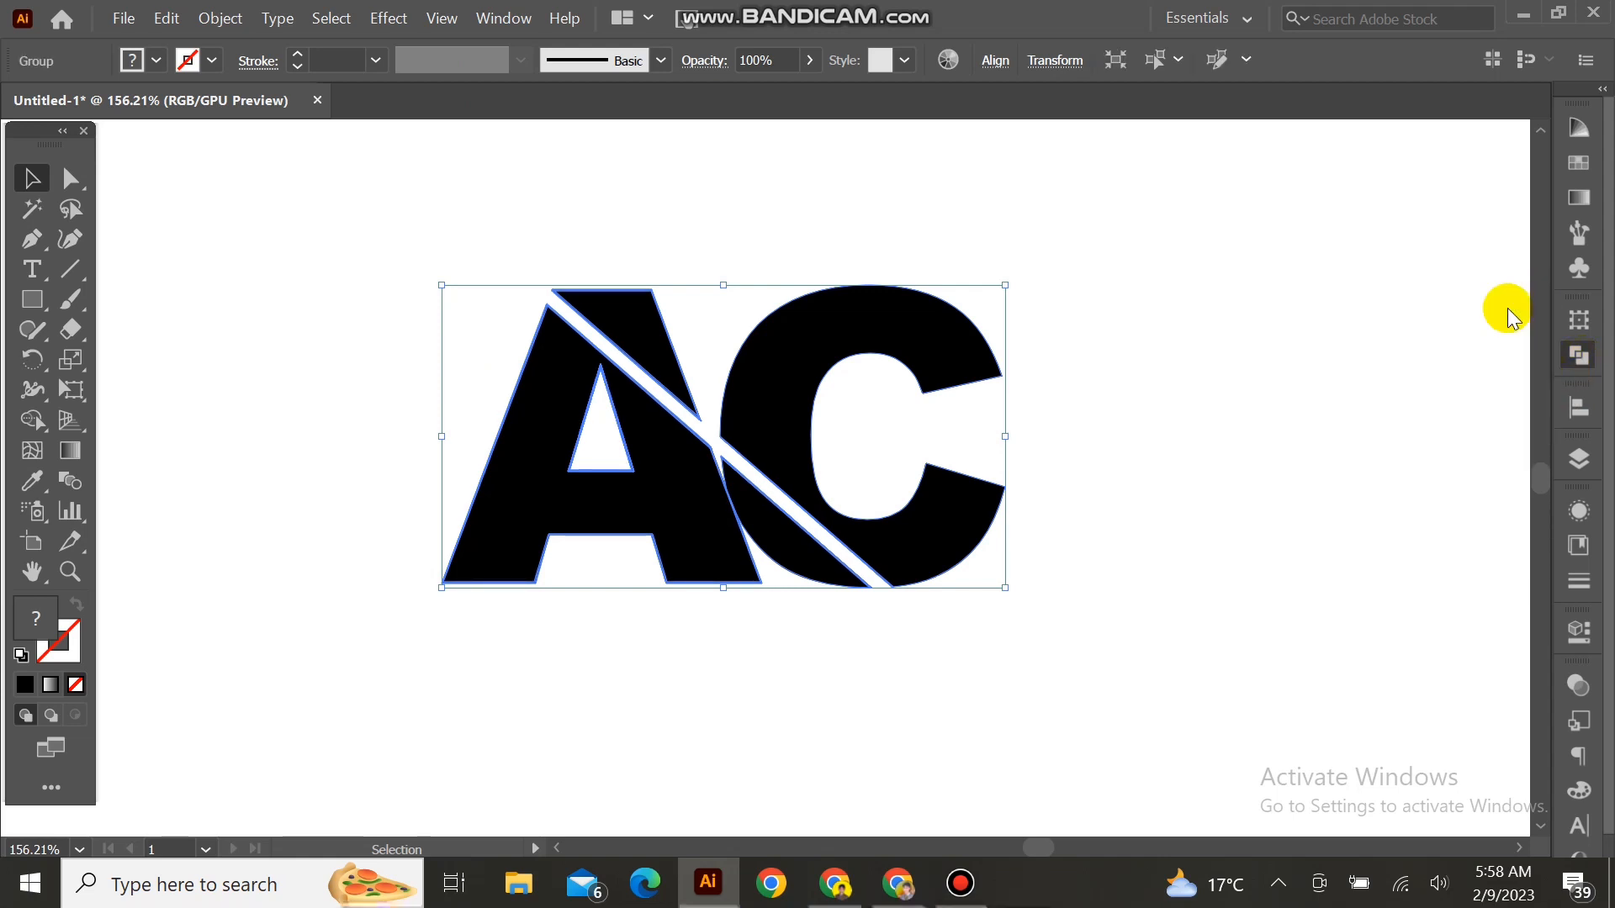
# Ungroup the divided AC artwork into individually selectable pieces and deselect it
pyautogui.click(1143, 315)
pyautogui.moveTo(496, 266); pyautogui.dragTo(1031, 596)
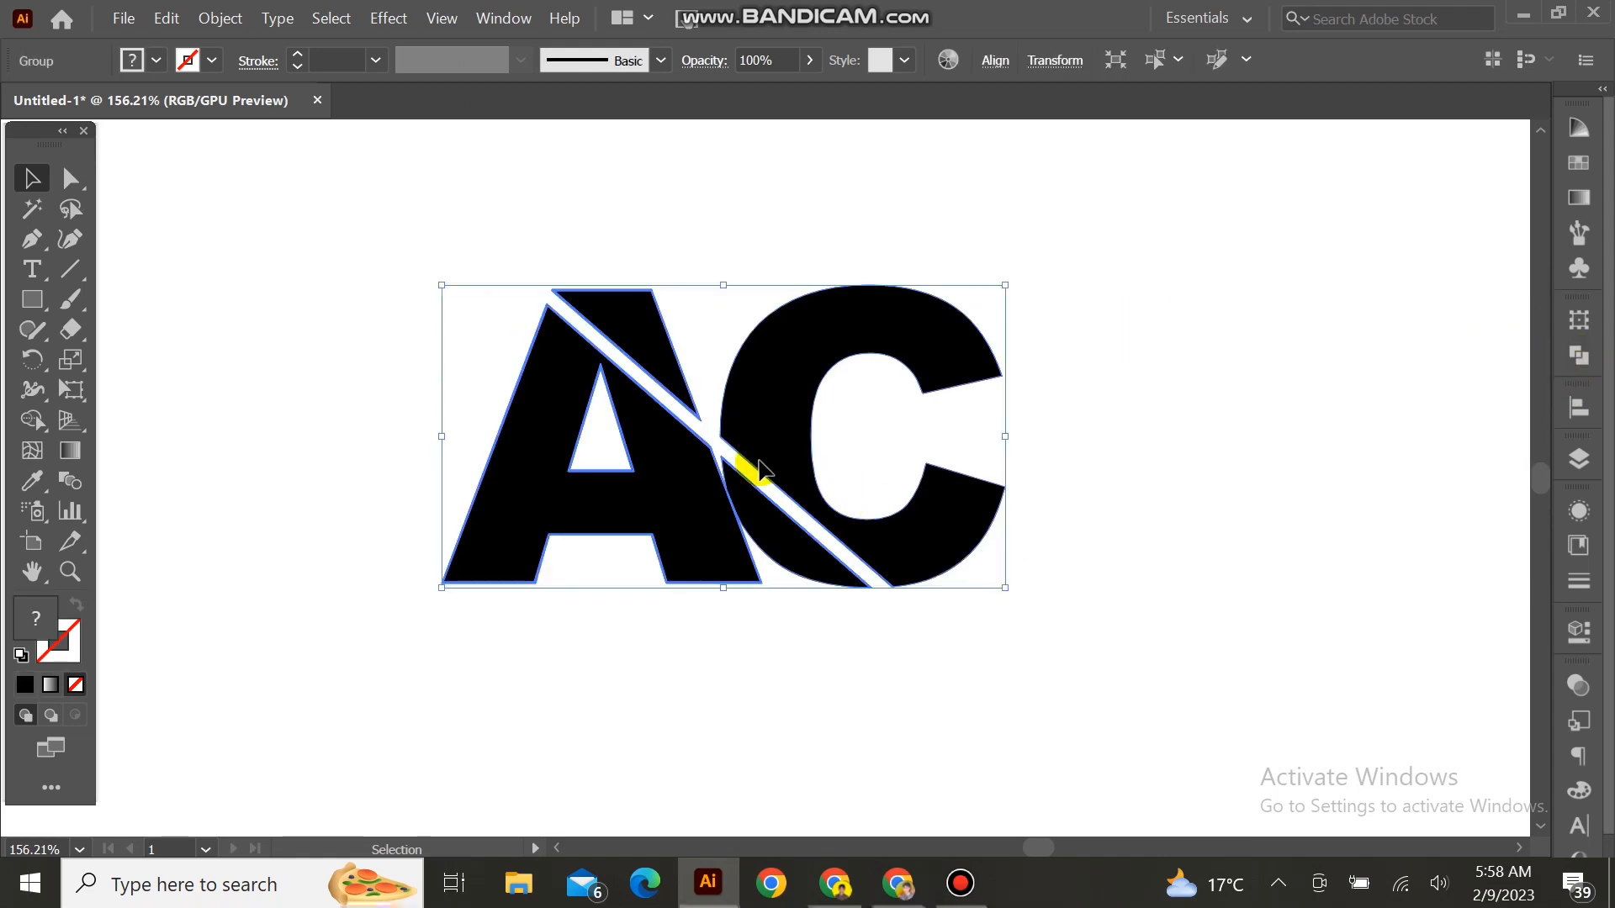
pyautogui.rightClick(762, 471)
pyautogui.click(839, 252)
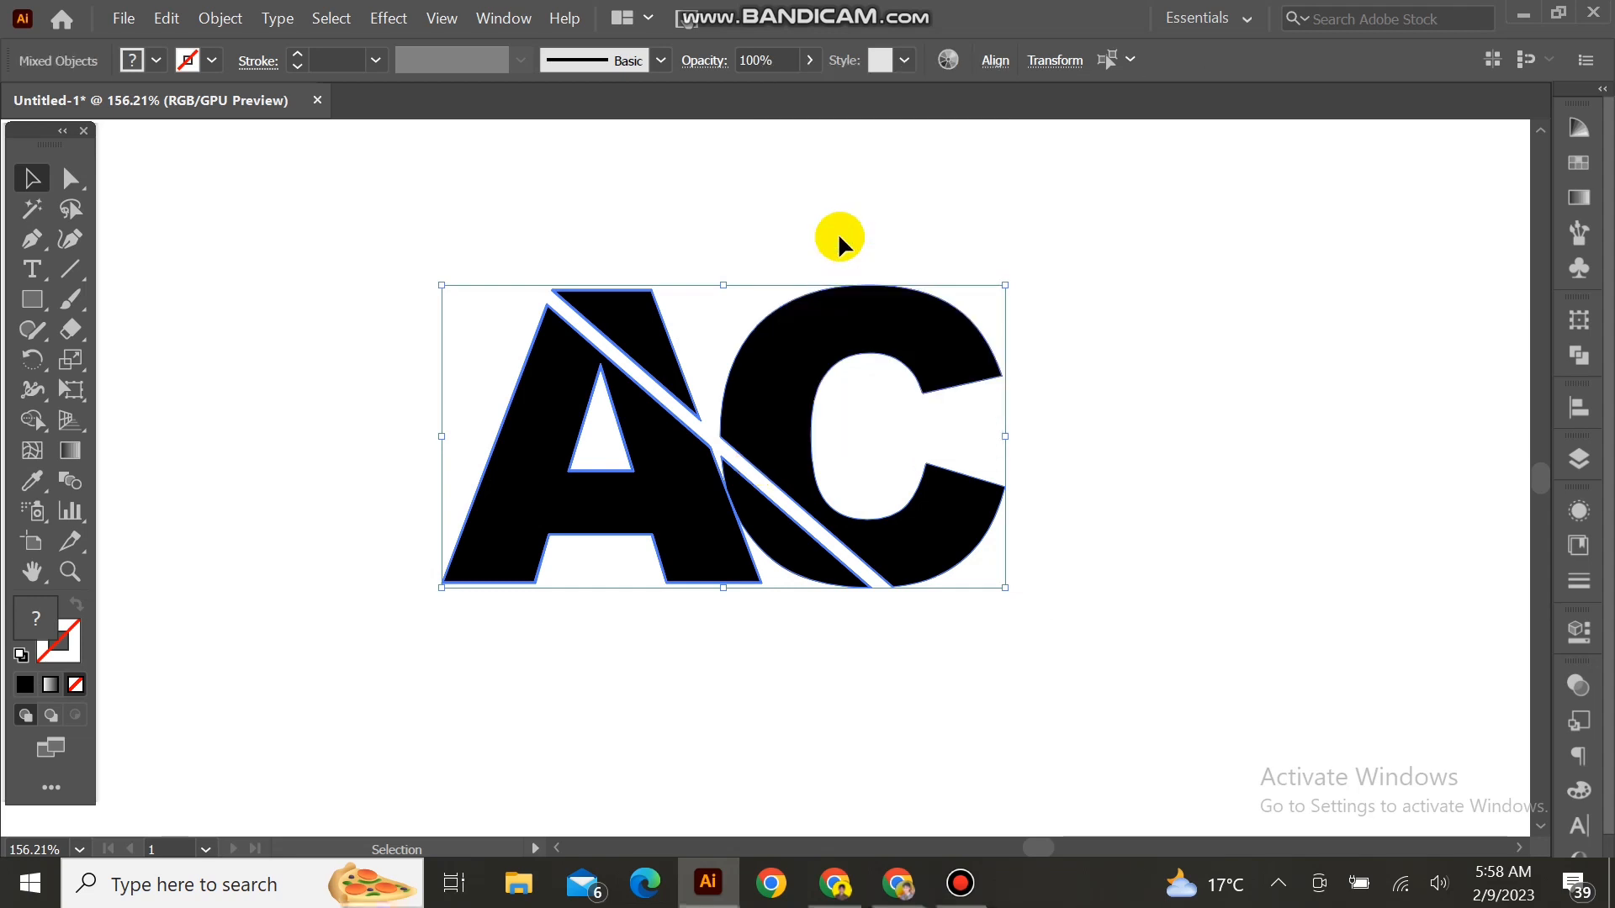
pyautogui.click(838, 232)
# Delete the C's small black piece below the diagonal cut and the A's black piece above it
pyautogui.click(607, 314)
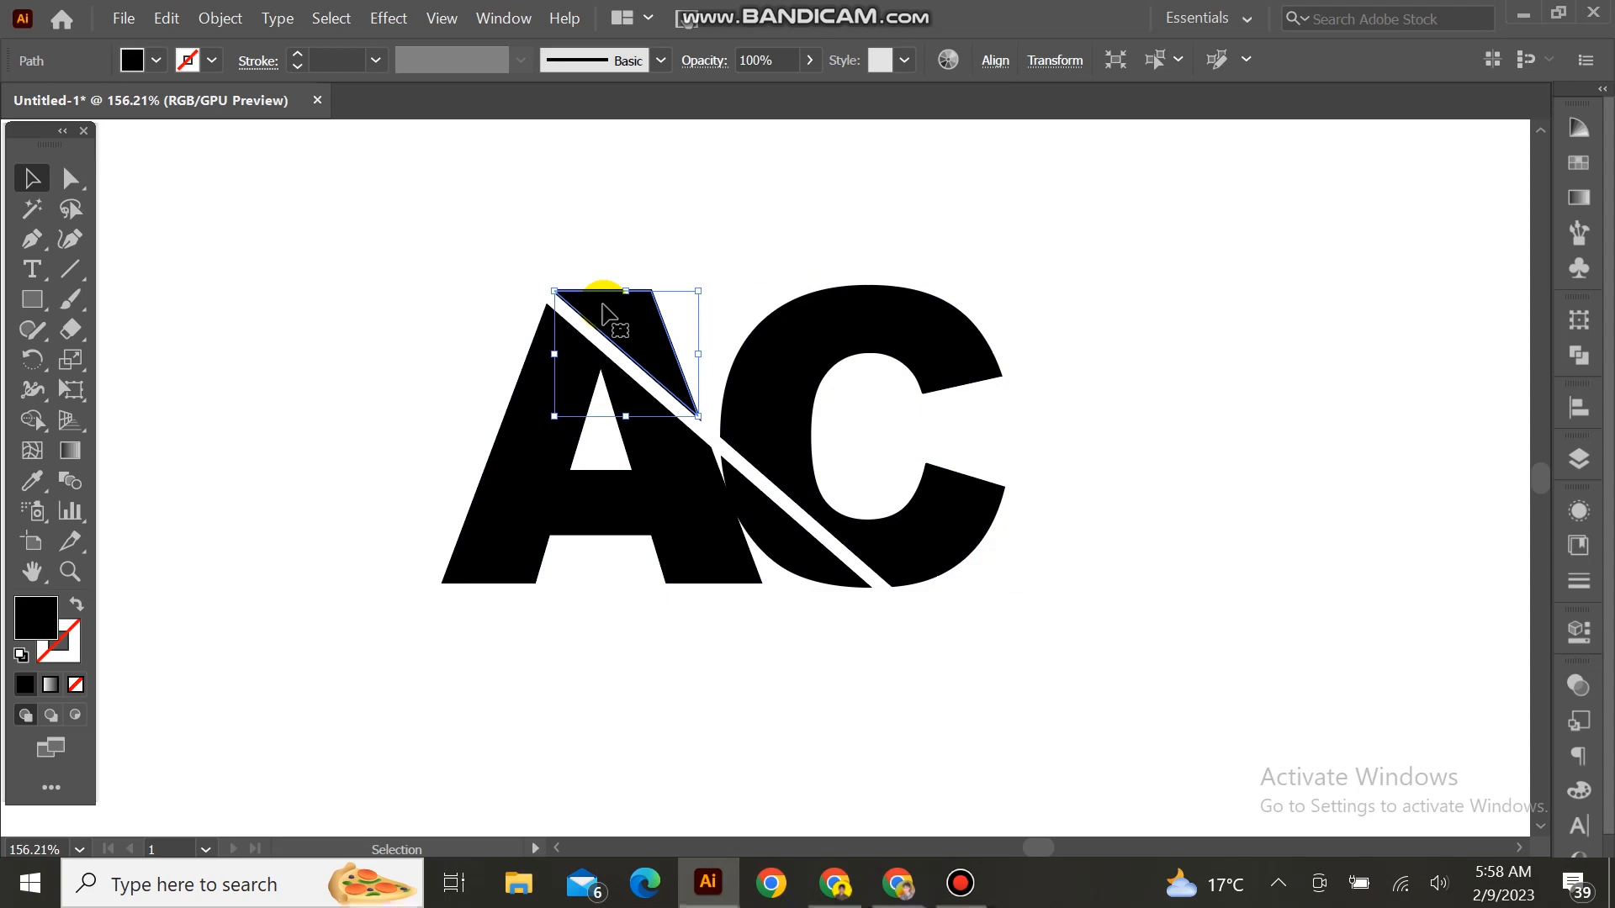
pyautogui.click(806, 573)
pyautogui.press('Delete')
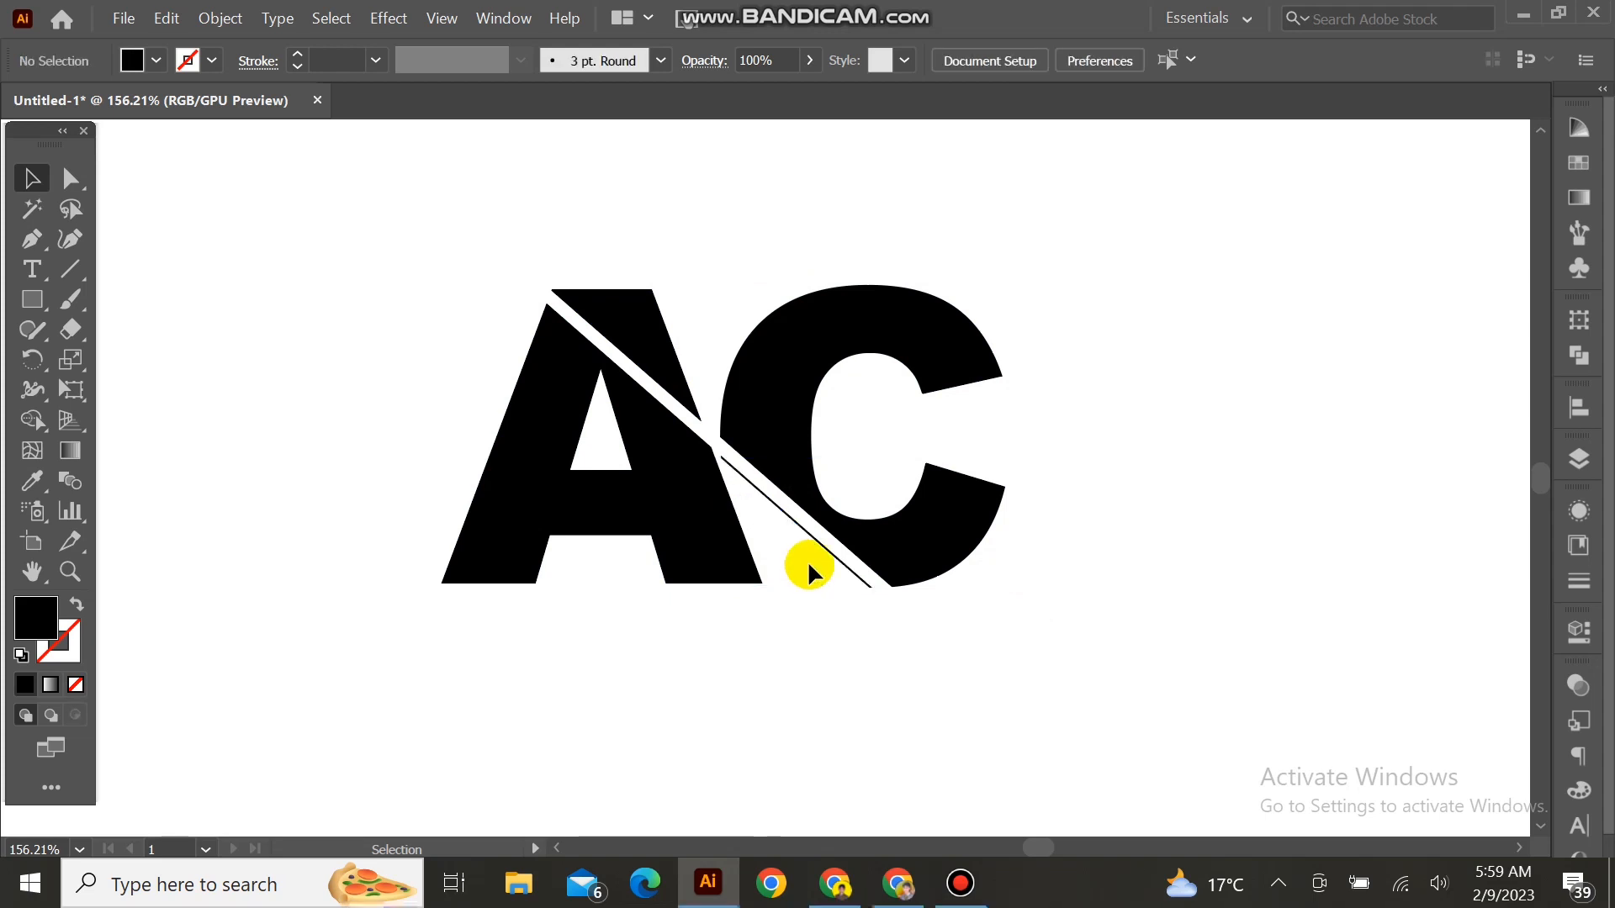
pyautogui.click(665, 346)
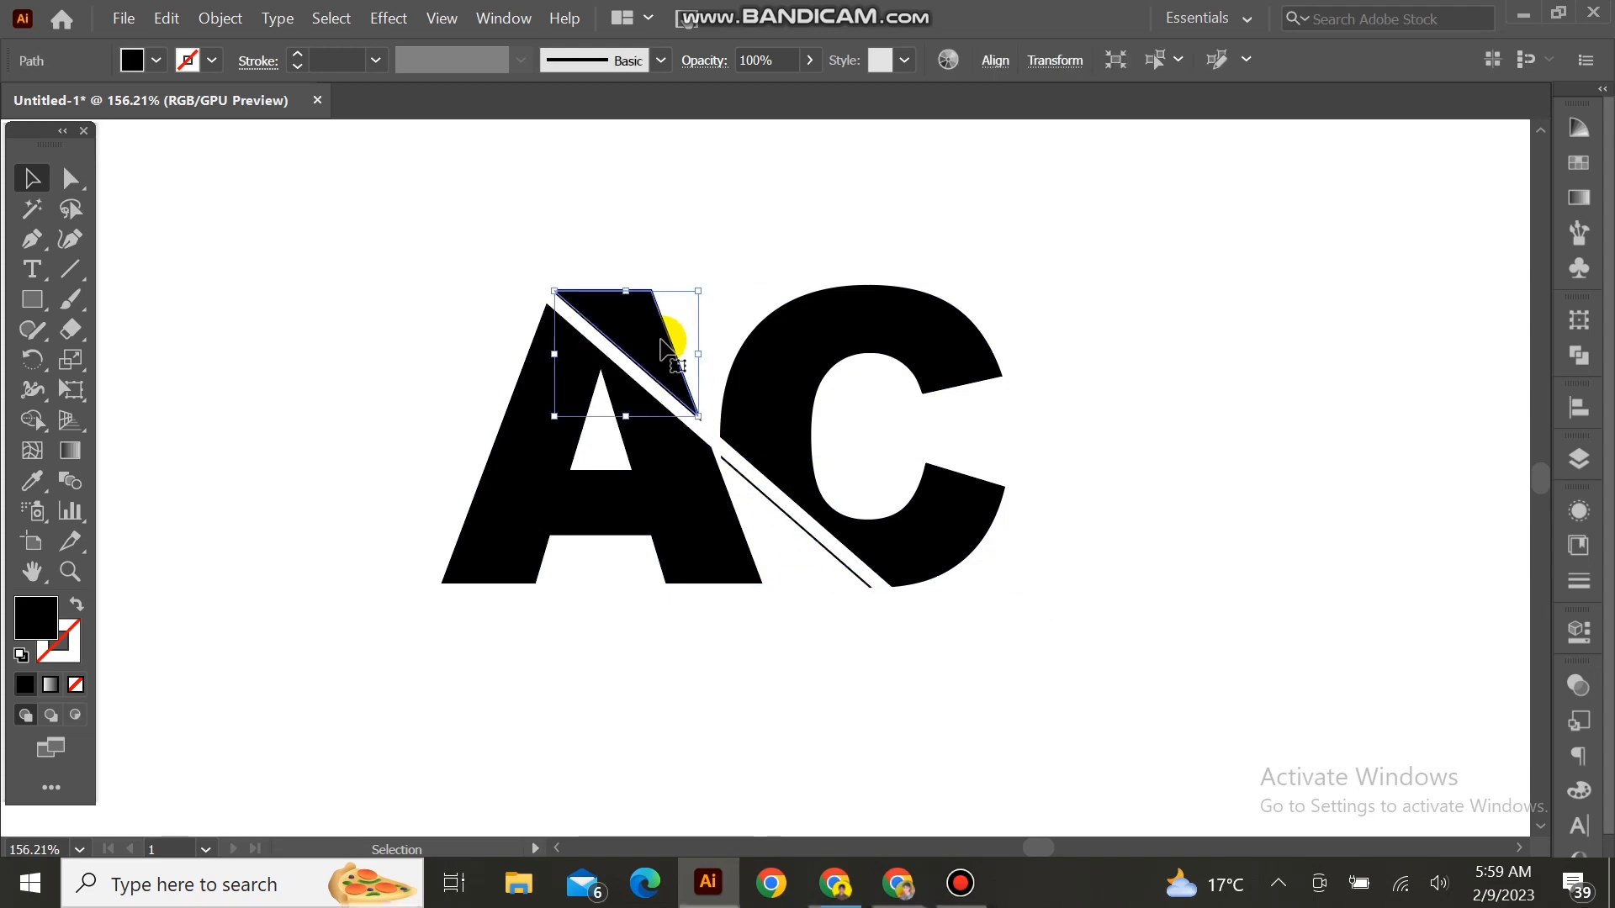
pyautogui.press('Delete')
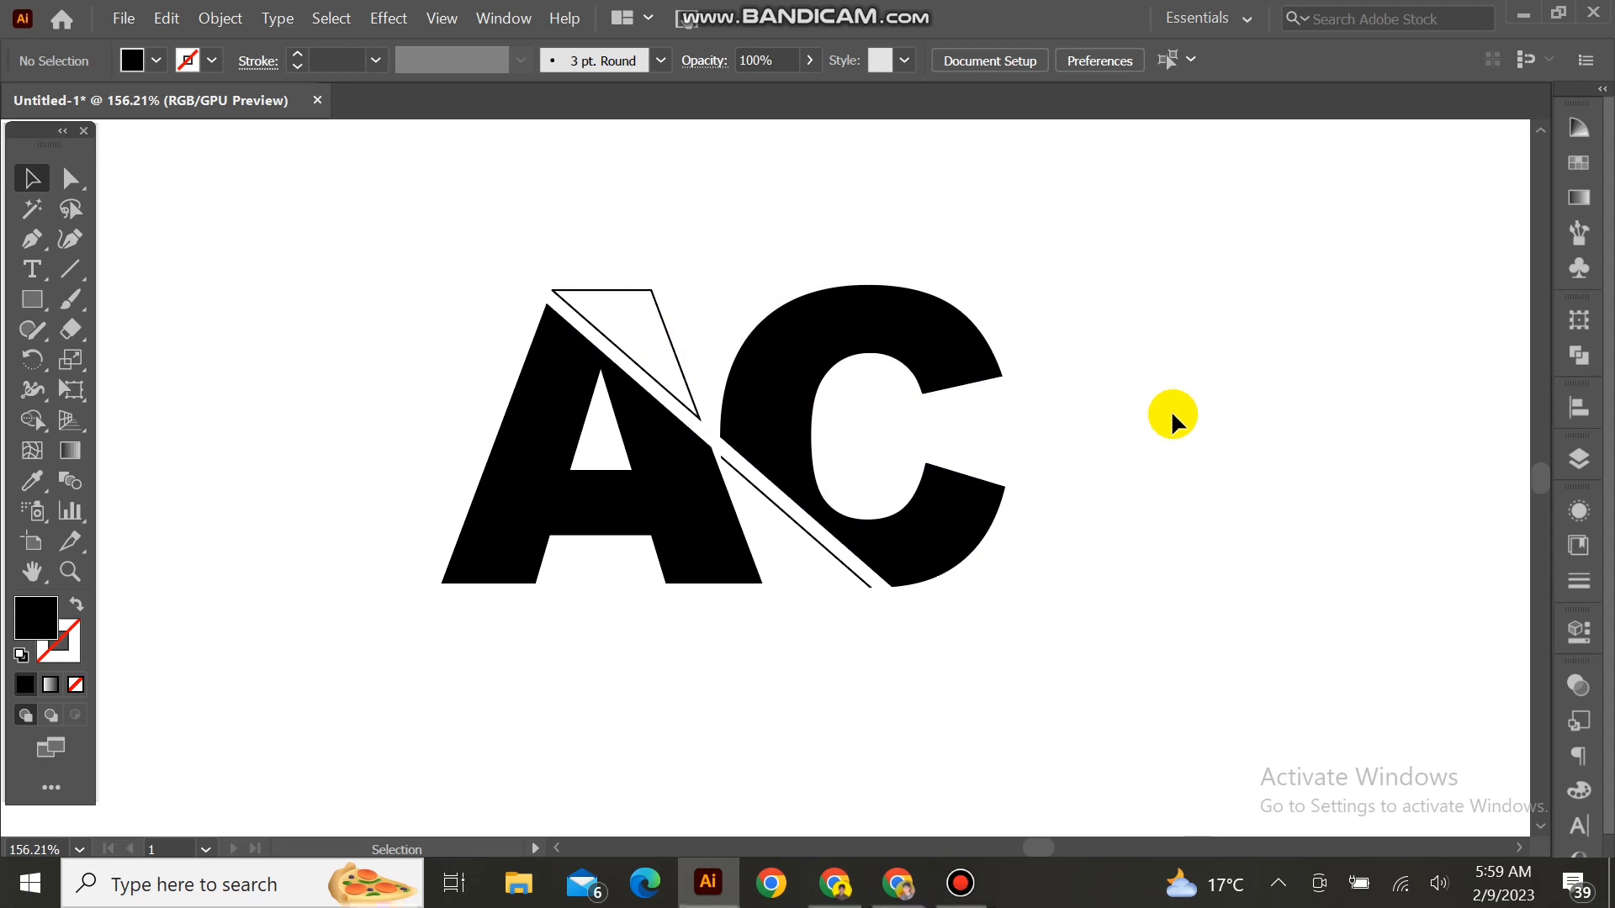
pyautogui.click(852, 572)
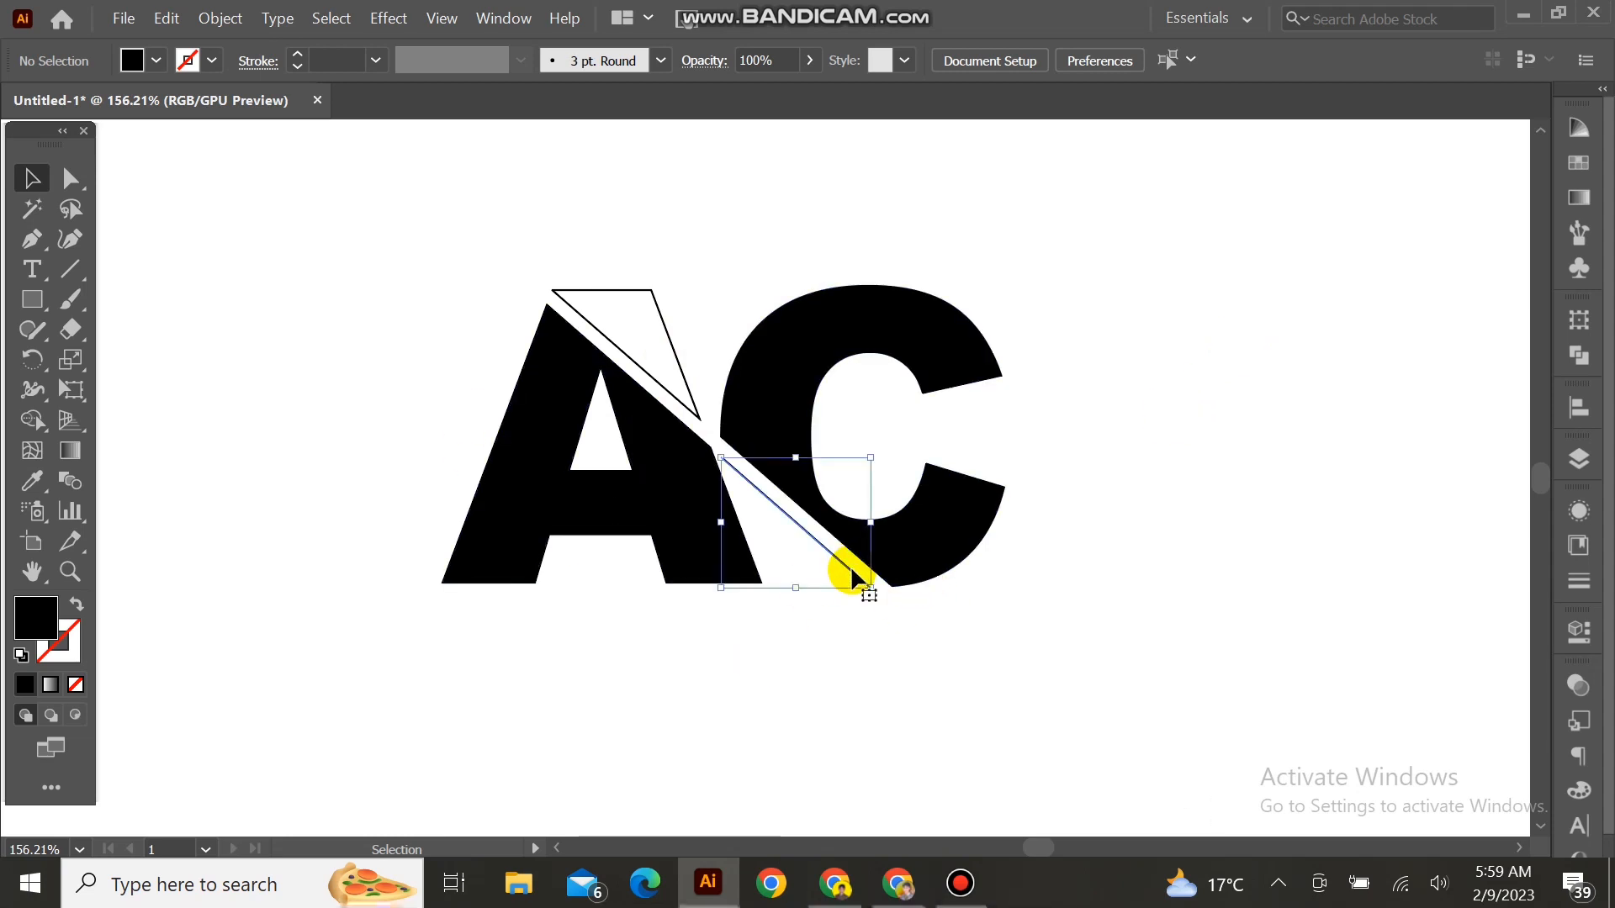
pyautogui.click(986, 584)
pyautogui.moveTo(439, 257); pyautogui.dragTo(1009, 655)
pyautogui.hotkey('ctrl', 'h')
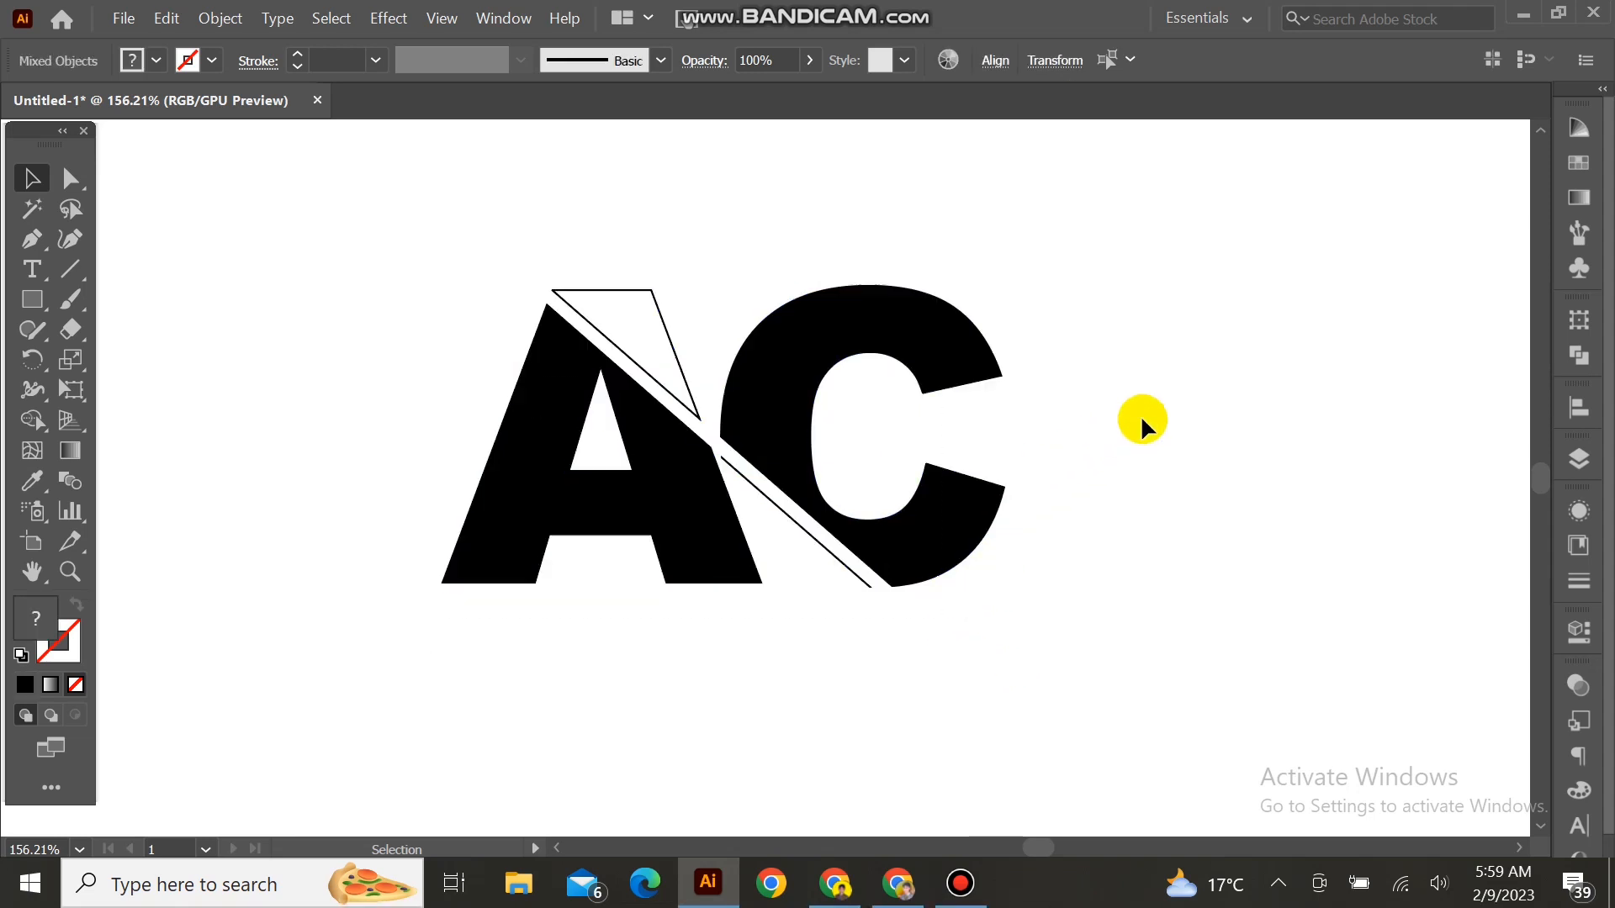
pyautogui.click(1141, 415)
# Fill the large C piece with the light orange swatch (R=251 G=176)
pyautogui.moveTo(864, 287); pyautogui.dragTo(900, 339)
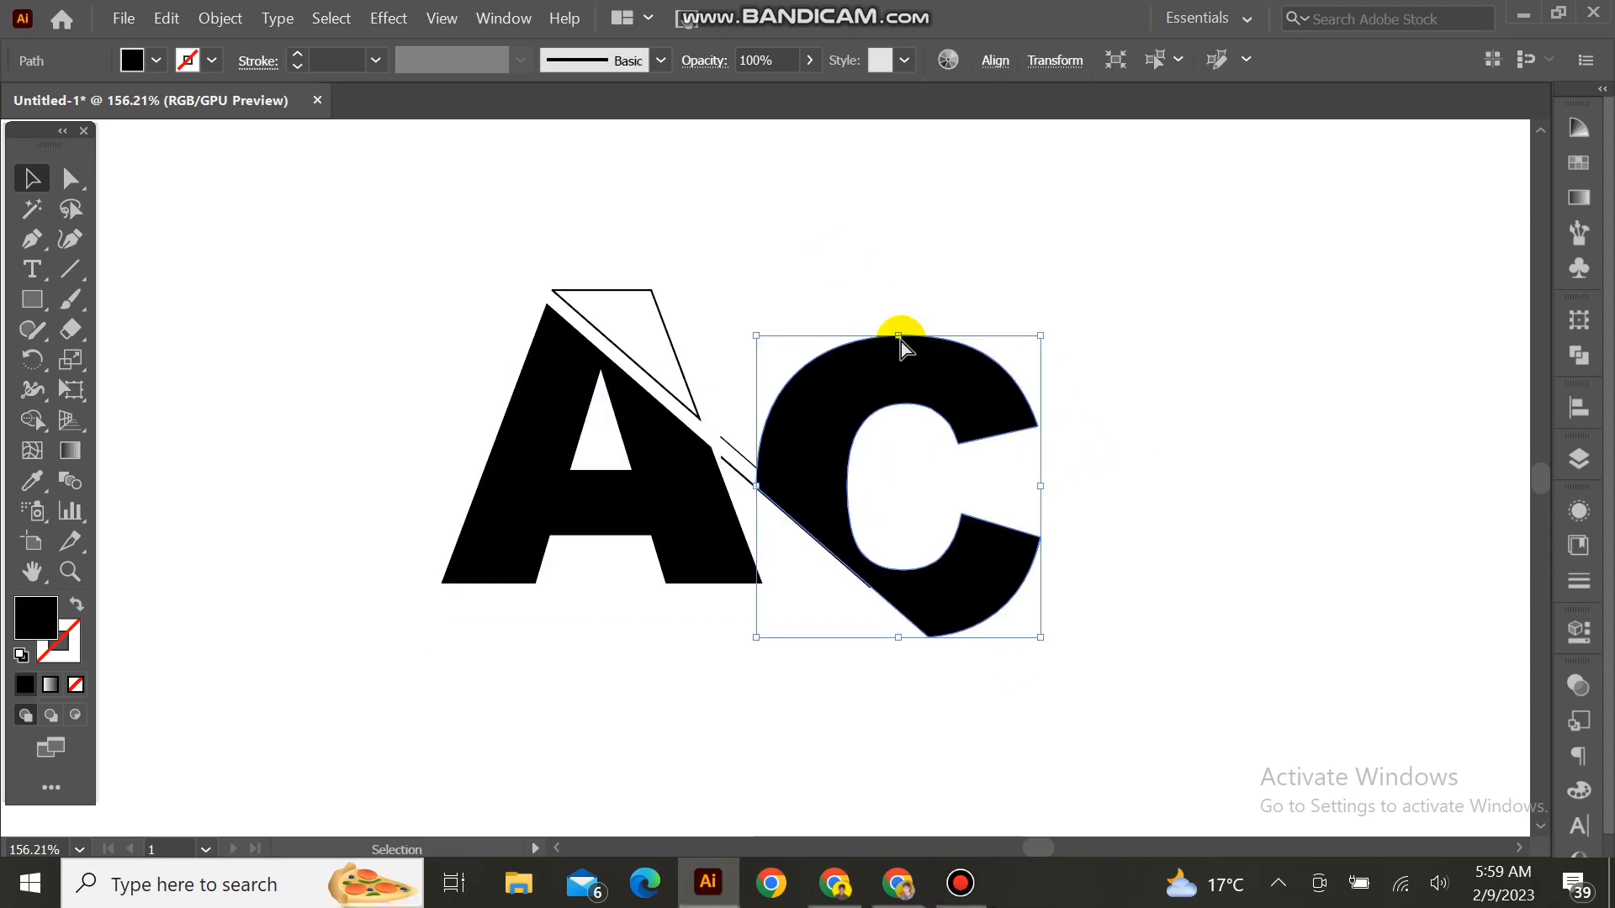
pyautogui.hotkey('ctrl', 'z')
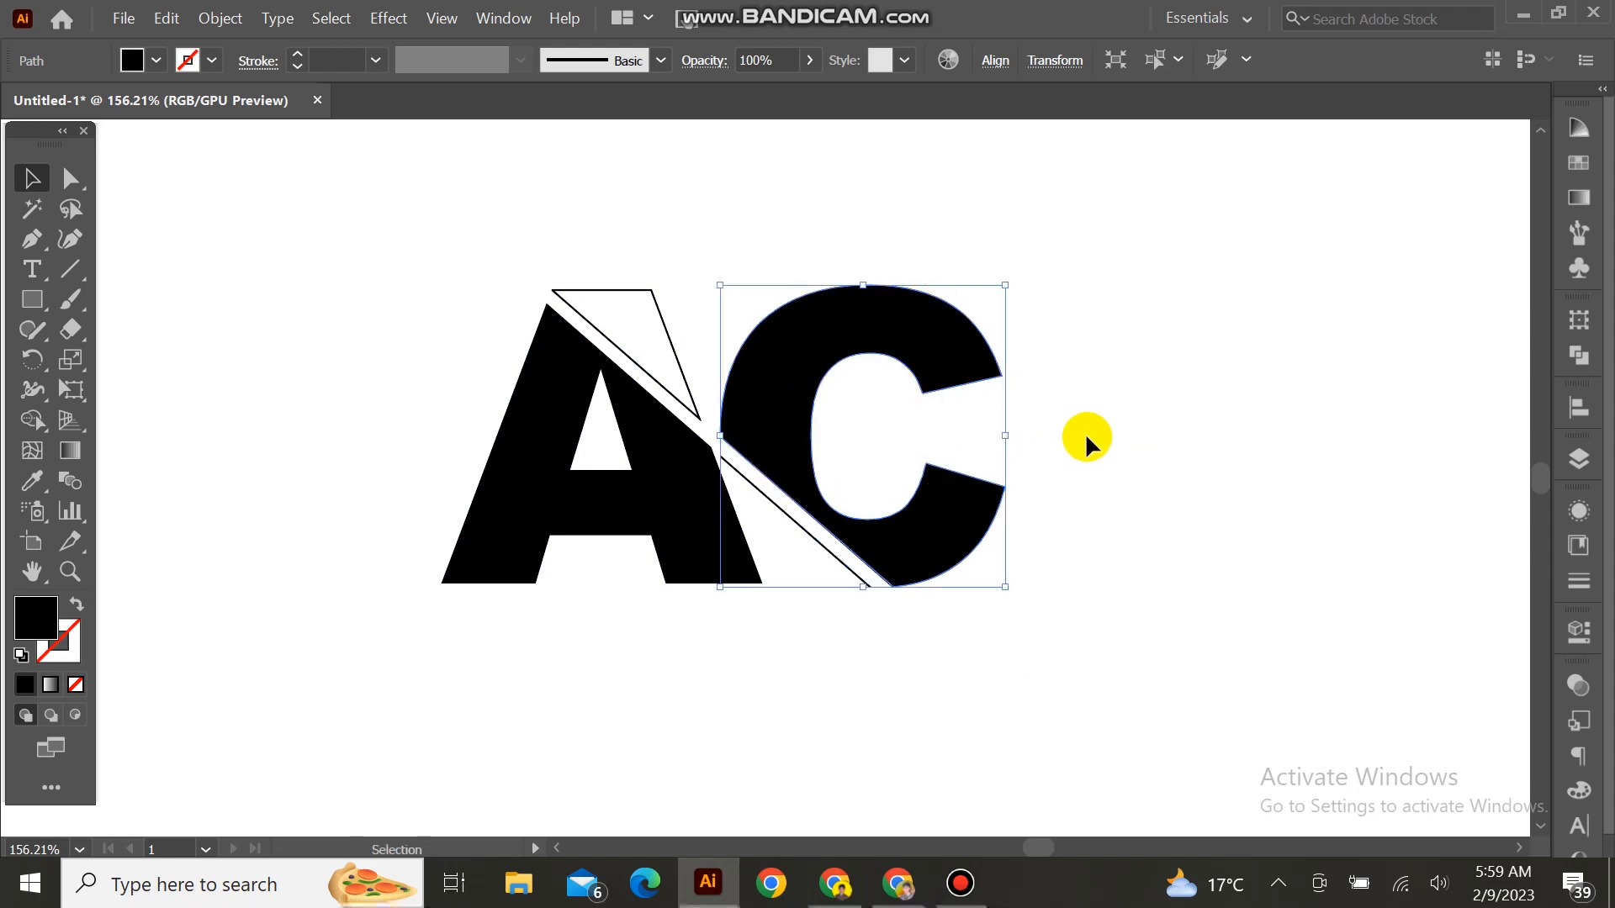
pyautogui.click(1578, 162)
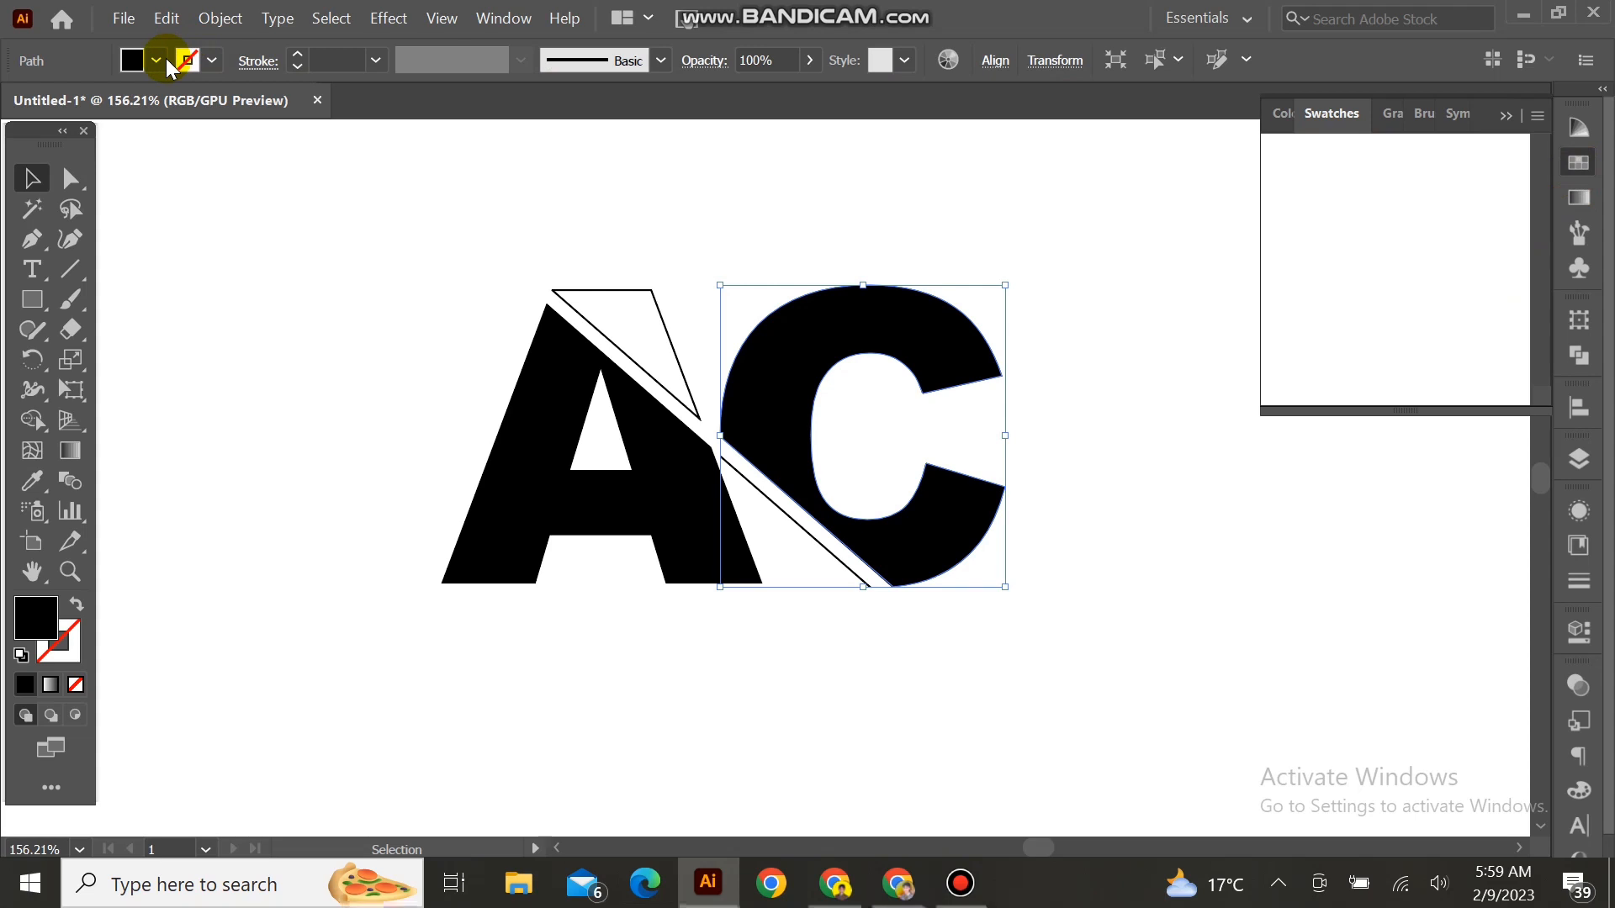
pyautogui.click(158, 62)
pyautogui.click(158, 62)
pyautogui.click(158, 63)
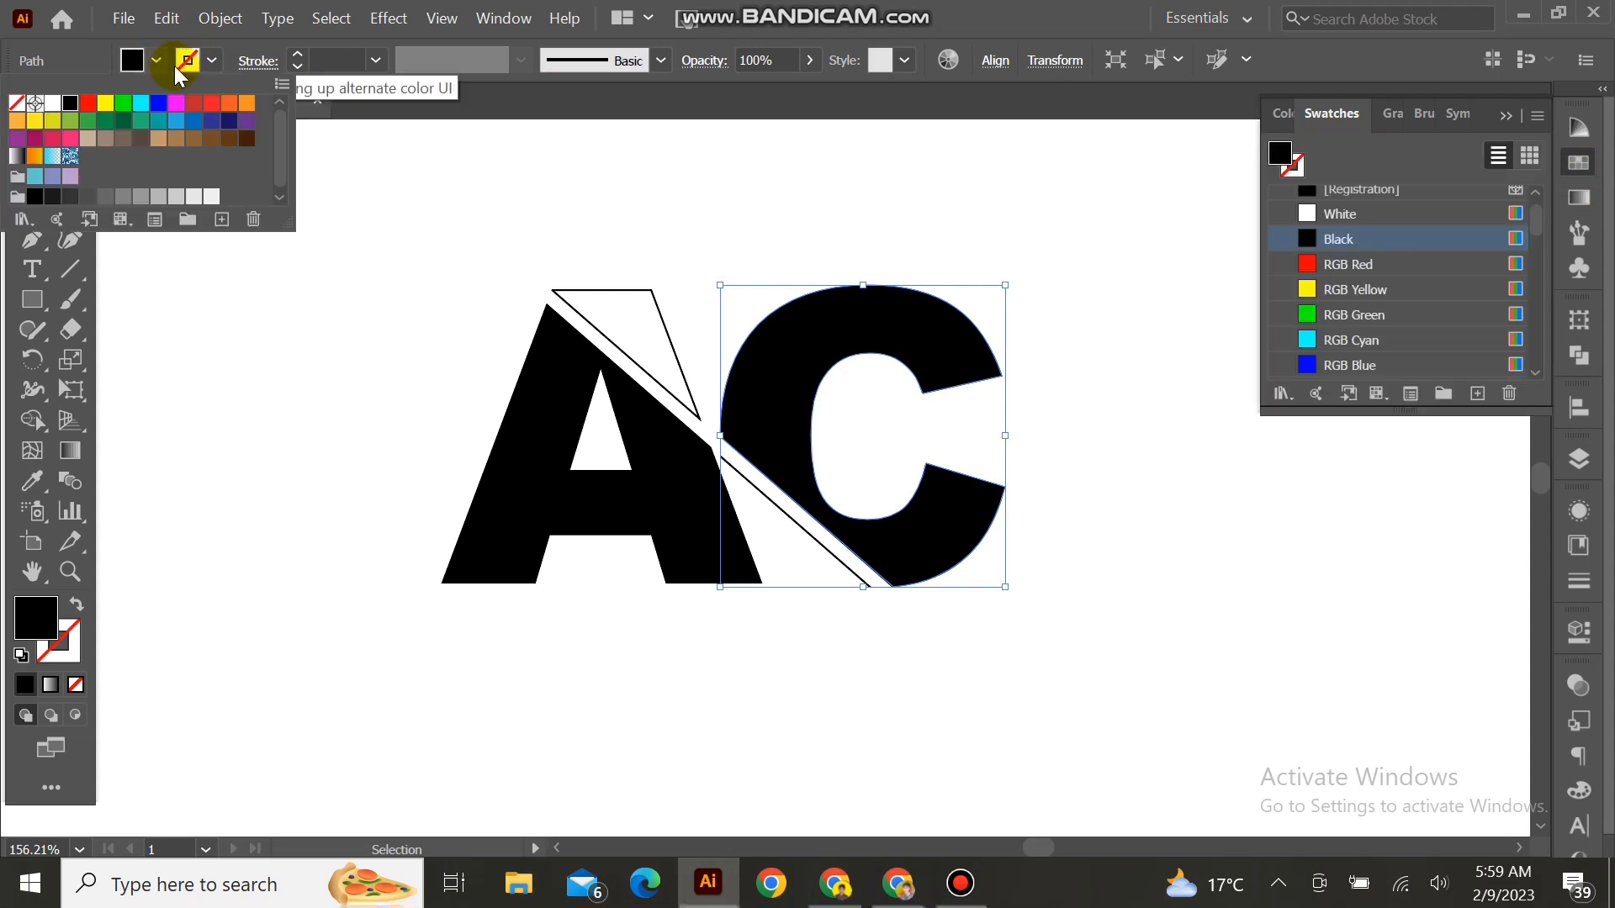
pyautogui.click(36, 122)
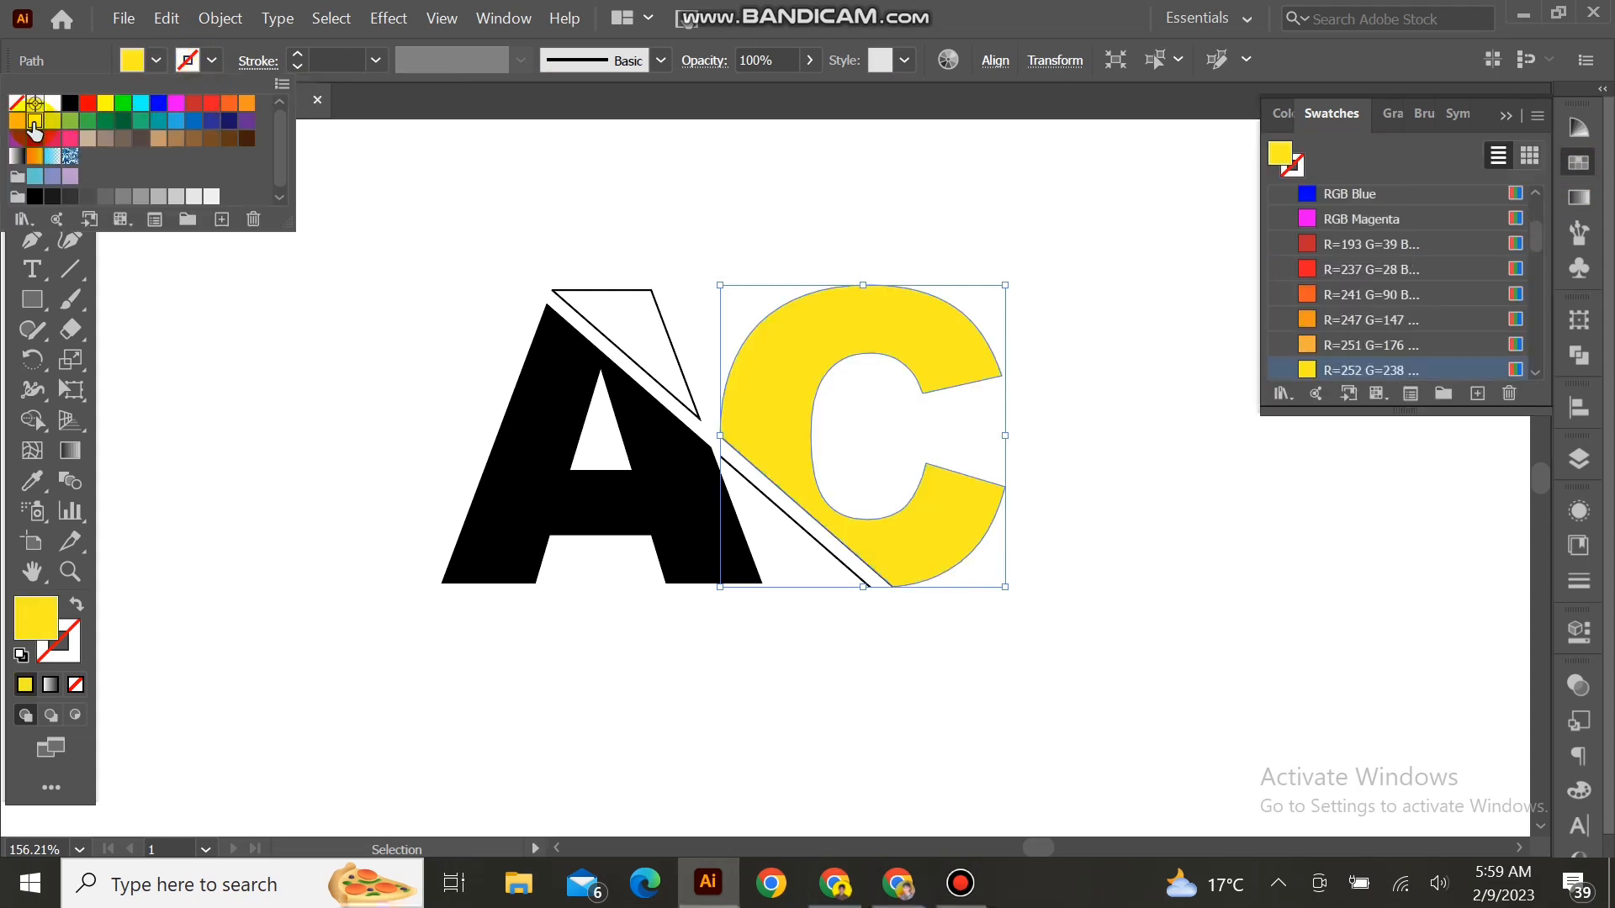
pyautogui.click(17, 122)
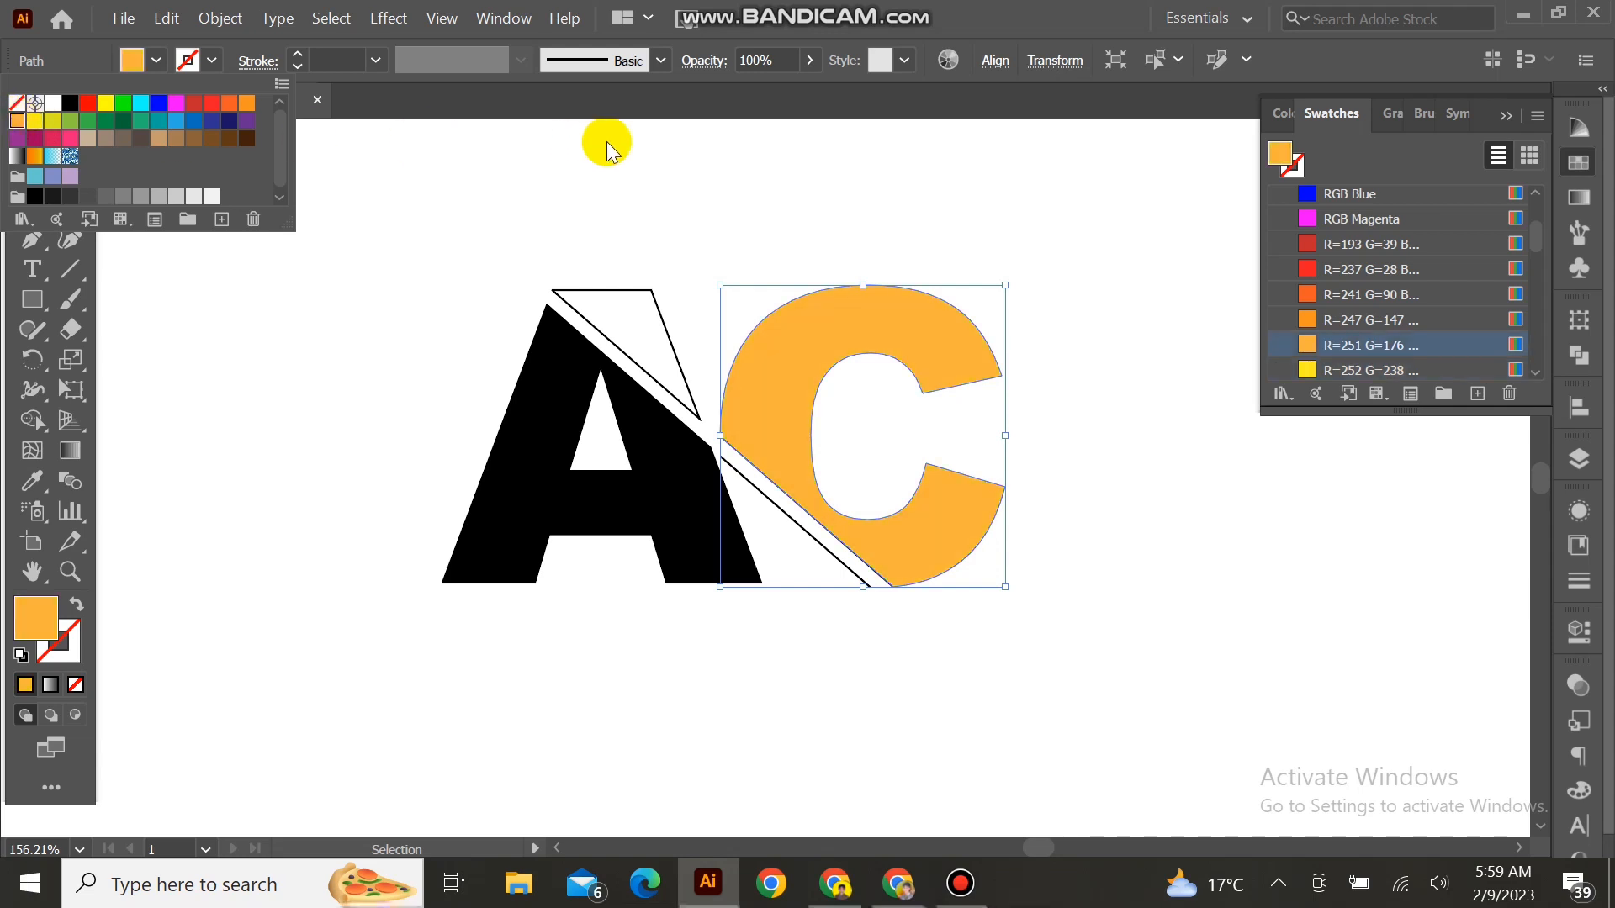
# Fill the large A piece with the RGB Red swatch
pyautogui.click(523, 473)
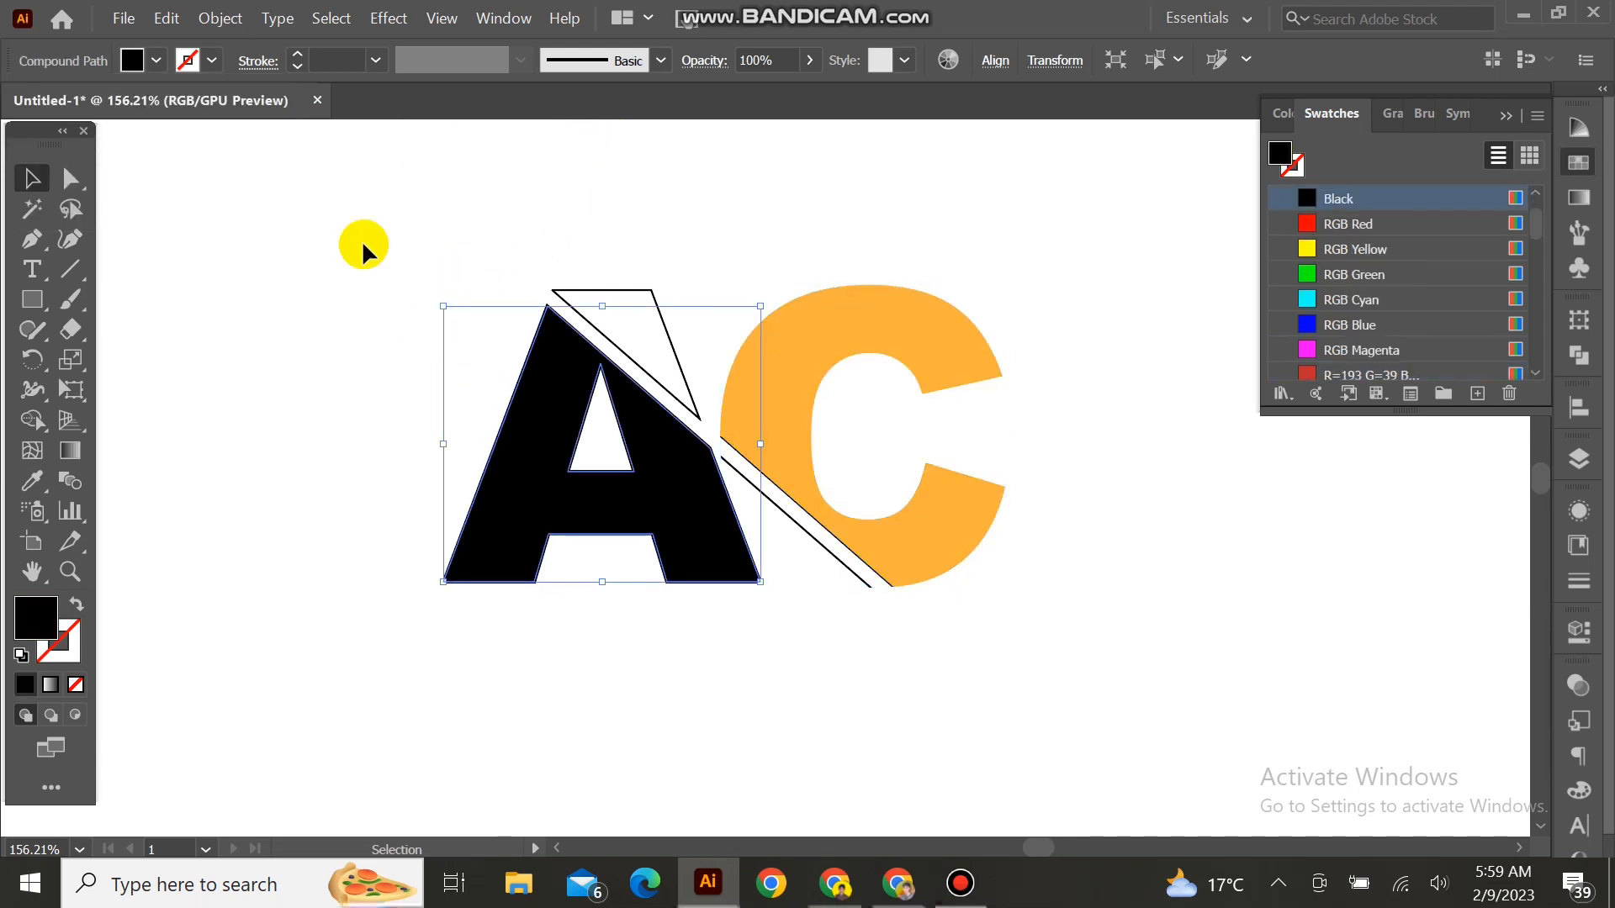
pyautogui.click(157, 61)
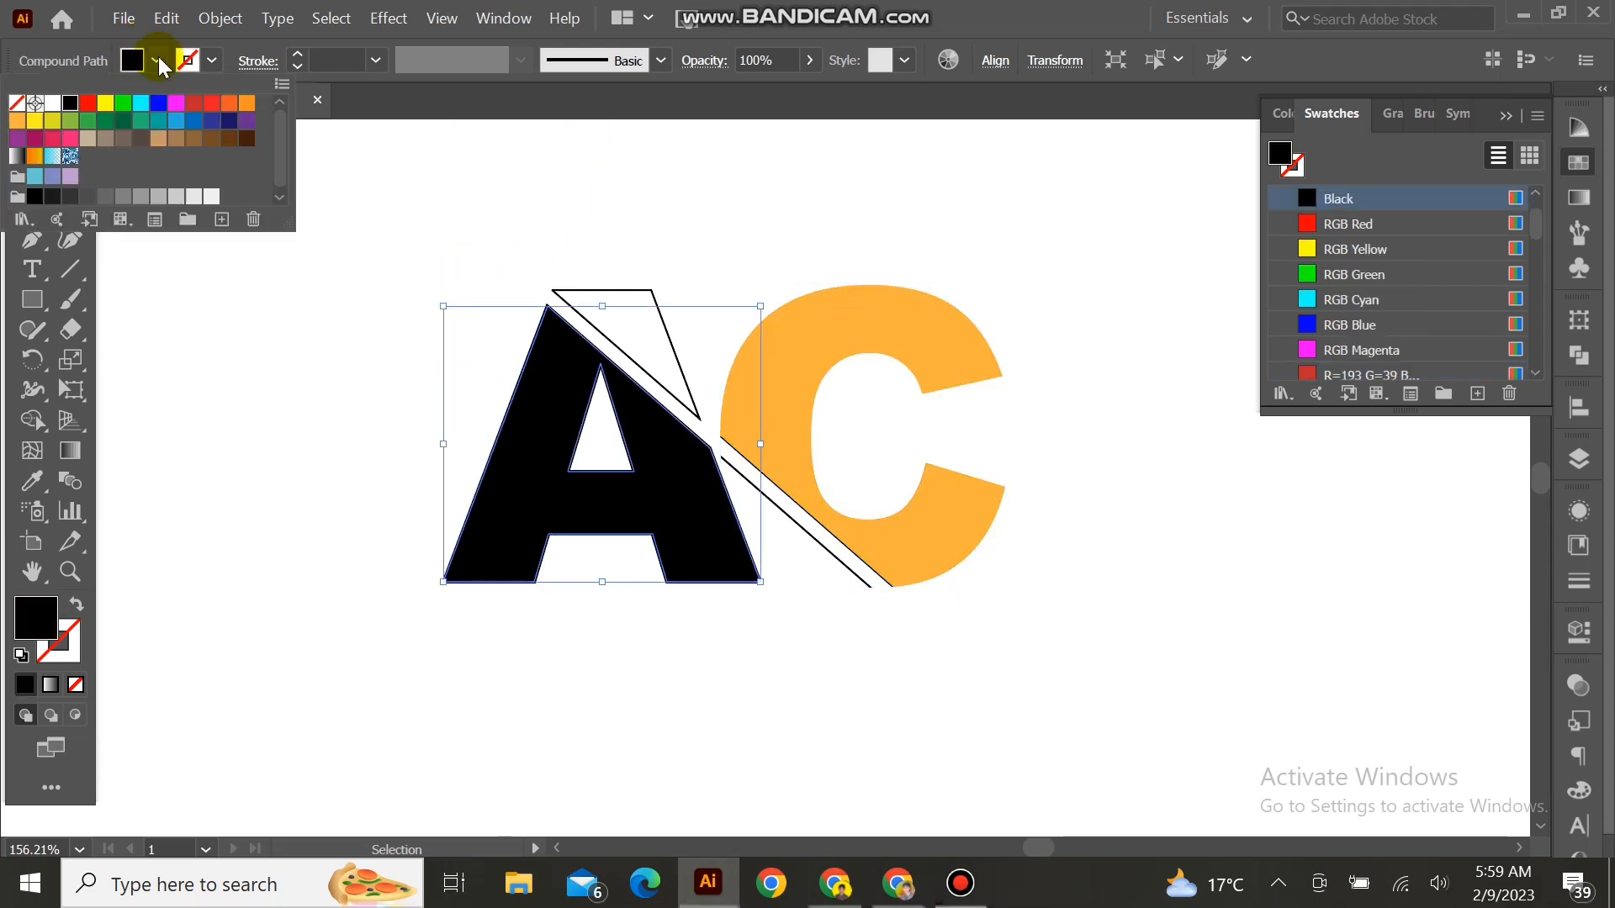
pyautogui.click(123, 103)
pyautogui.click(105, 103)
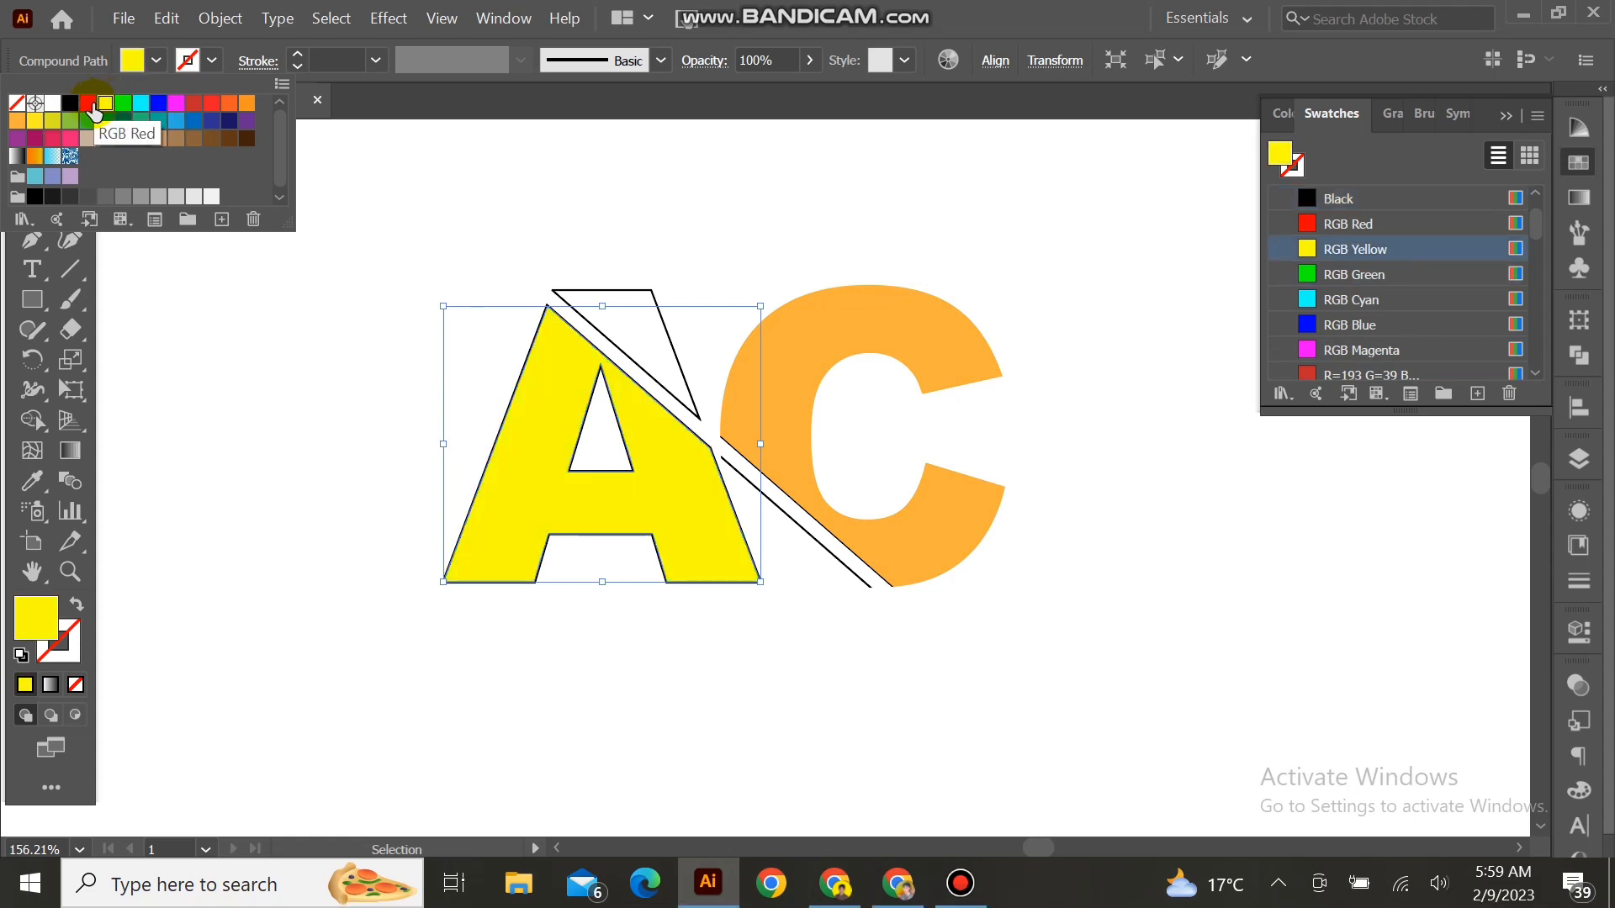
pyautogui.click(88, 103)
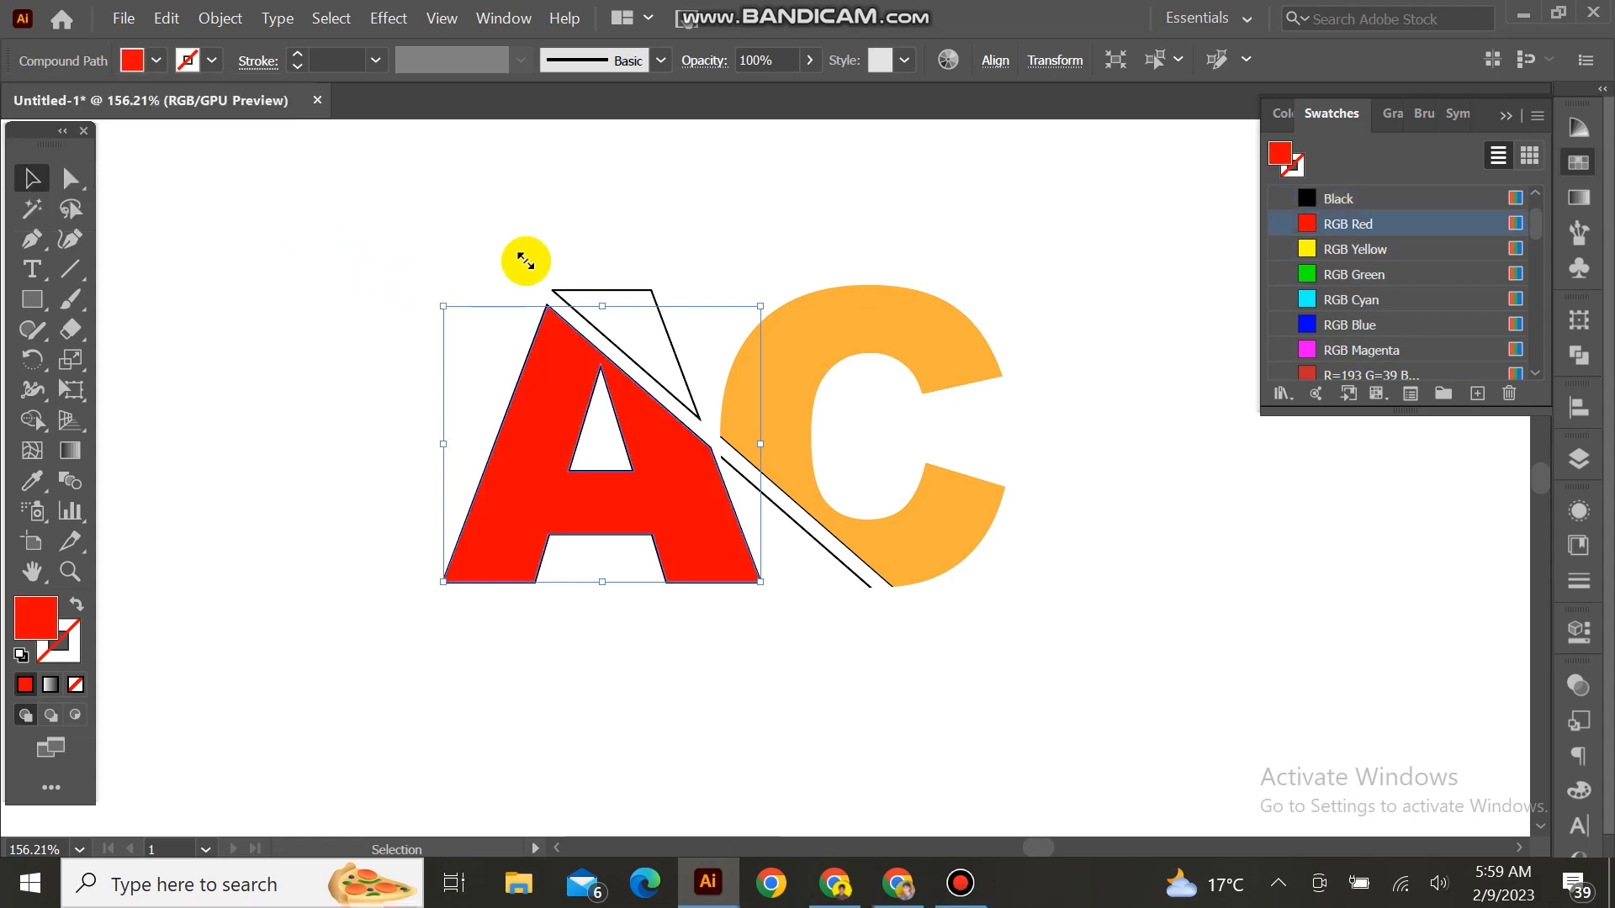
# Give the empty outline above the A's diagonal cut a light orange stroke and deselect it
pyautogui.click(639, 290)
pyautogui.click(566, 266)
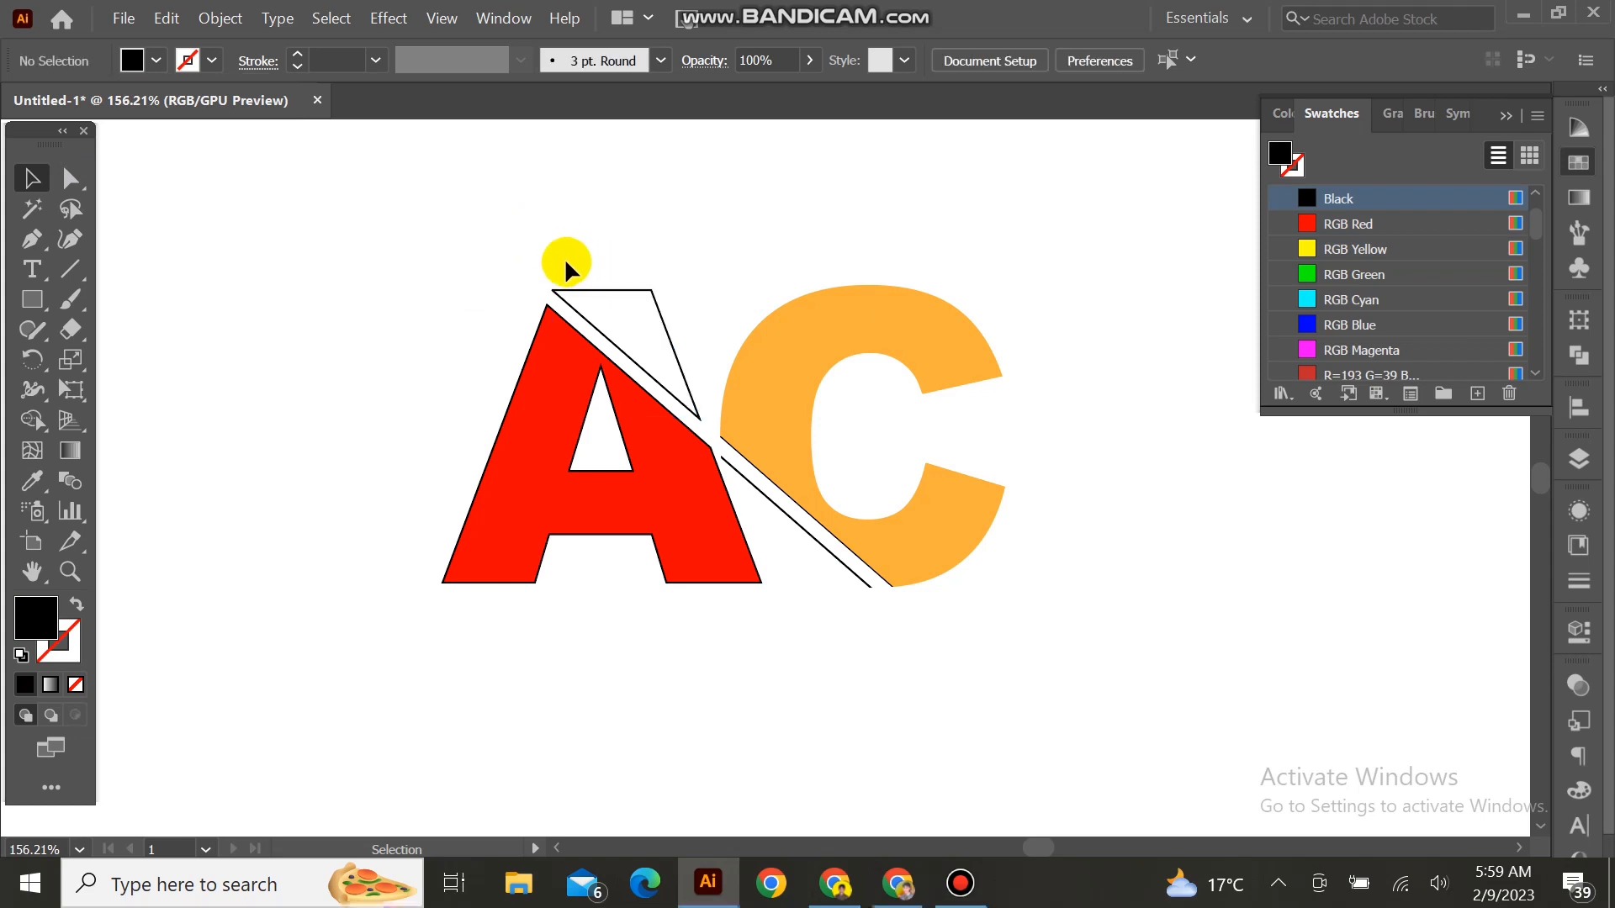
pyautogui.moveTo(660, 298); pyautogui.dragTo(664, 295)
pyautogui.click(214, 65)
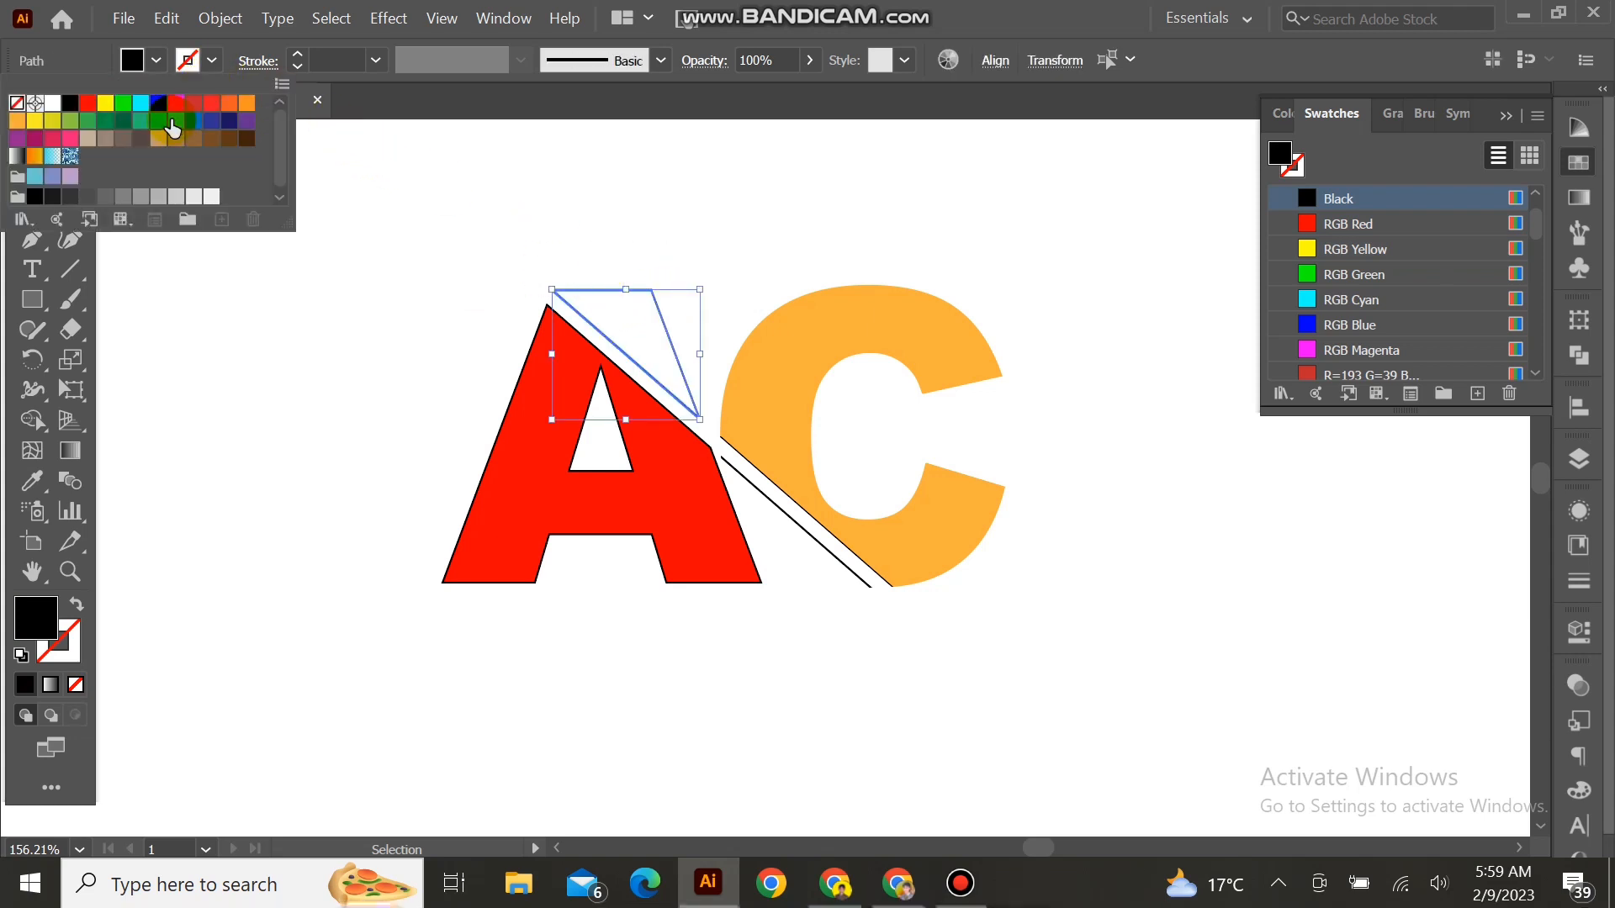
pyautogui.click(175, 105)
pyautogui.click(210, 120)
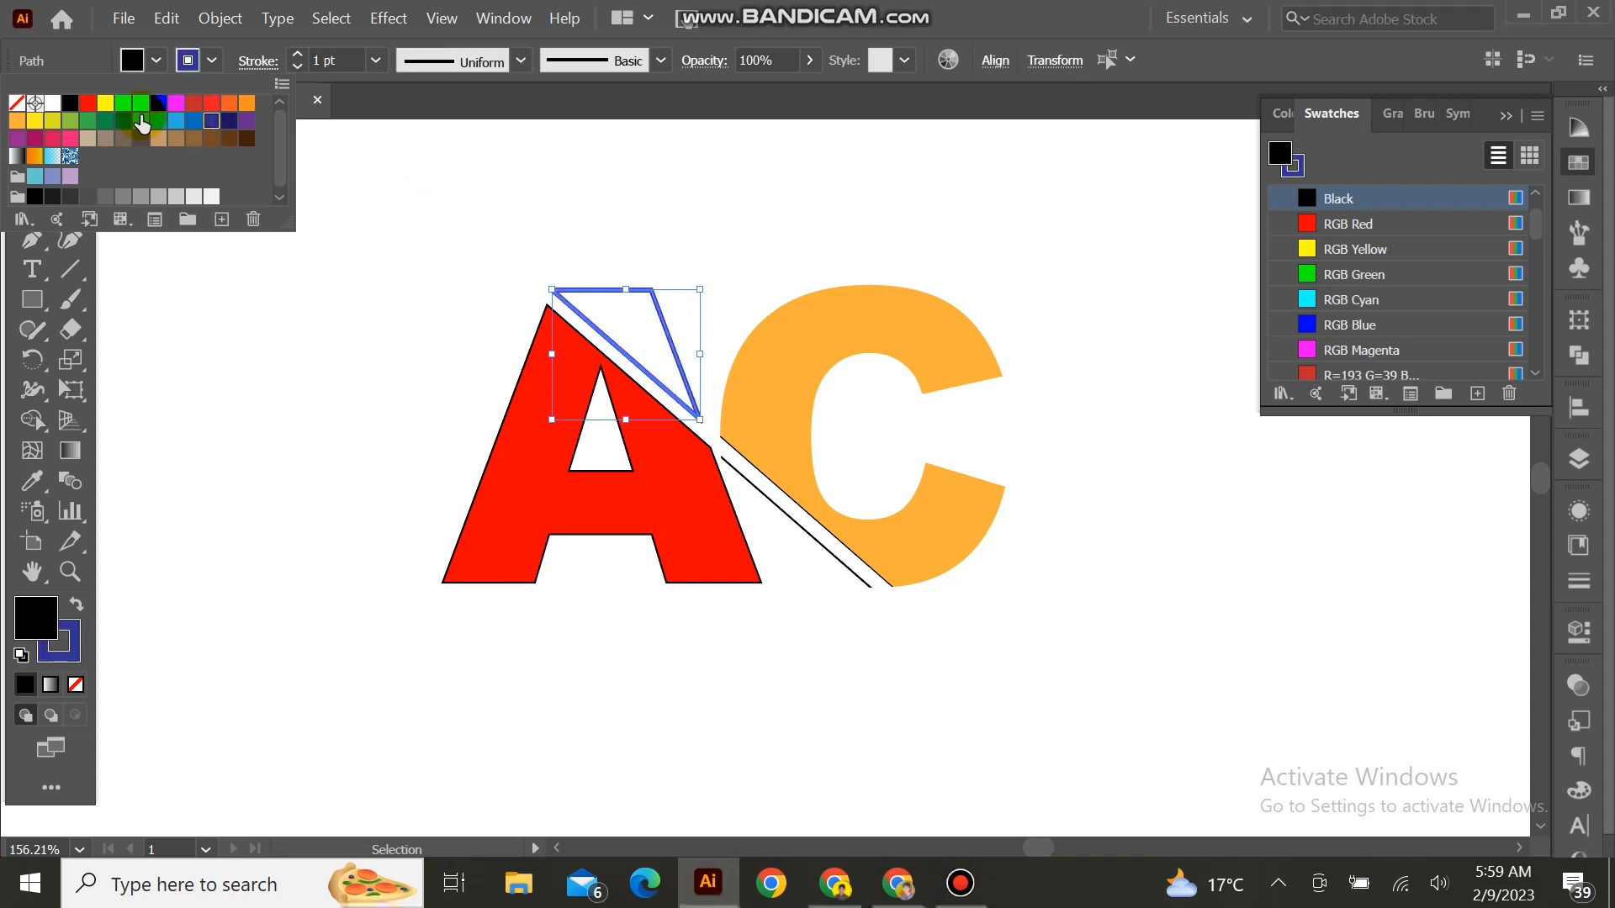
pyautogui.click(17, 121)
pyautogui.click(572, 205)
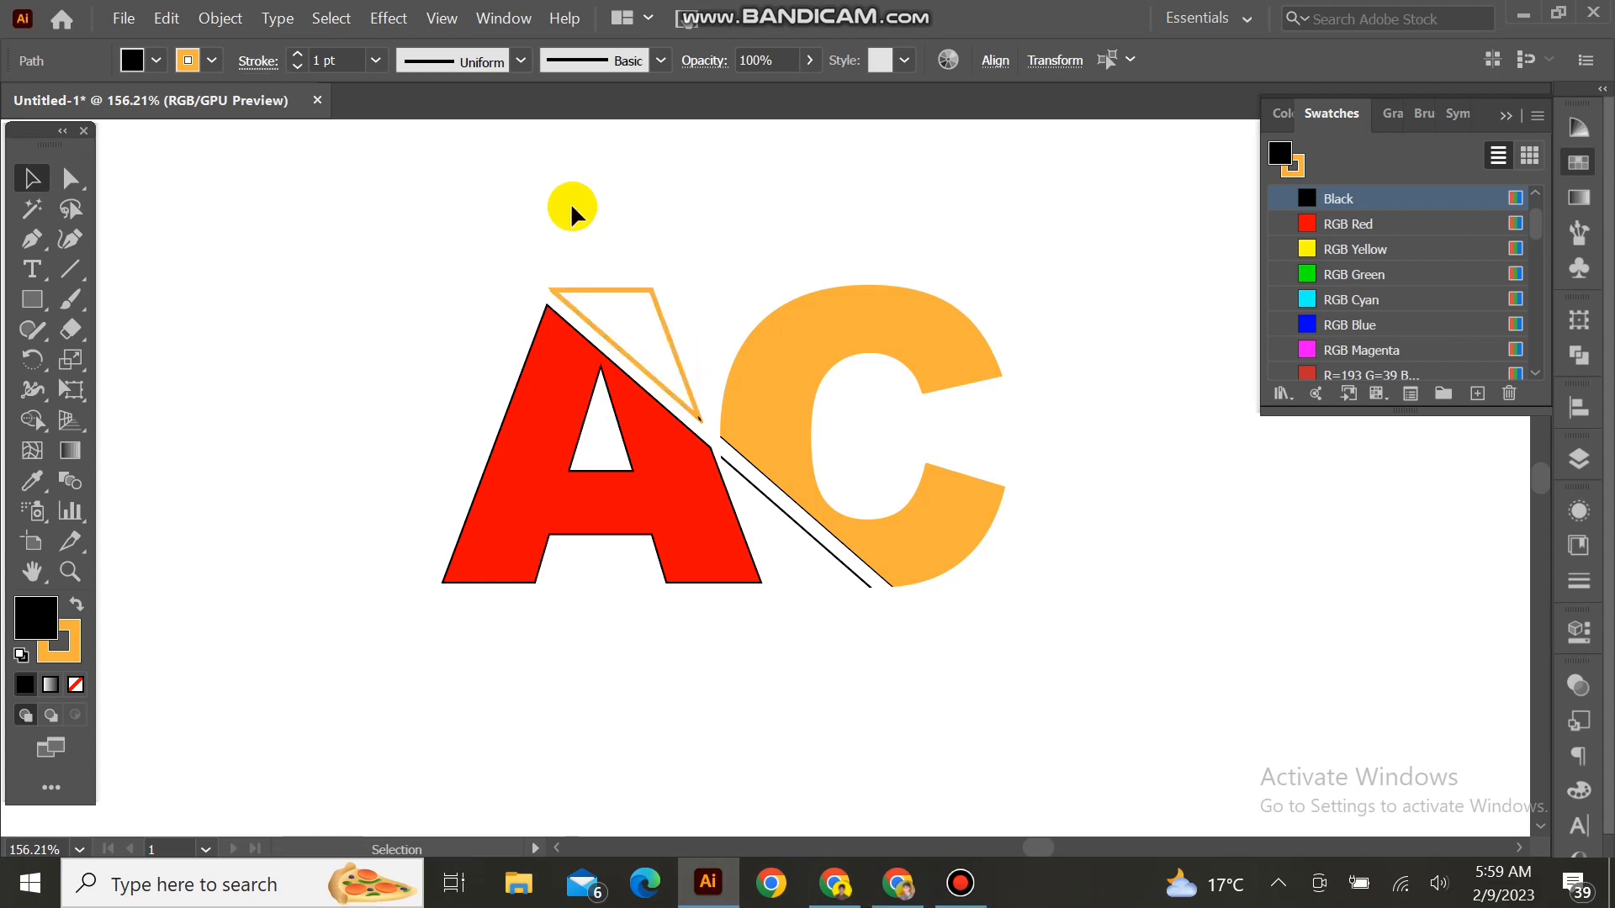
pyautogui.click(571, 202)
# Give the thin diagonal line below the C an RGB Red stroke and deselect it
pyautogui.click(784, 516)
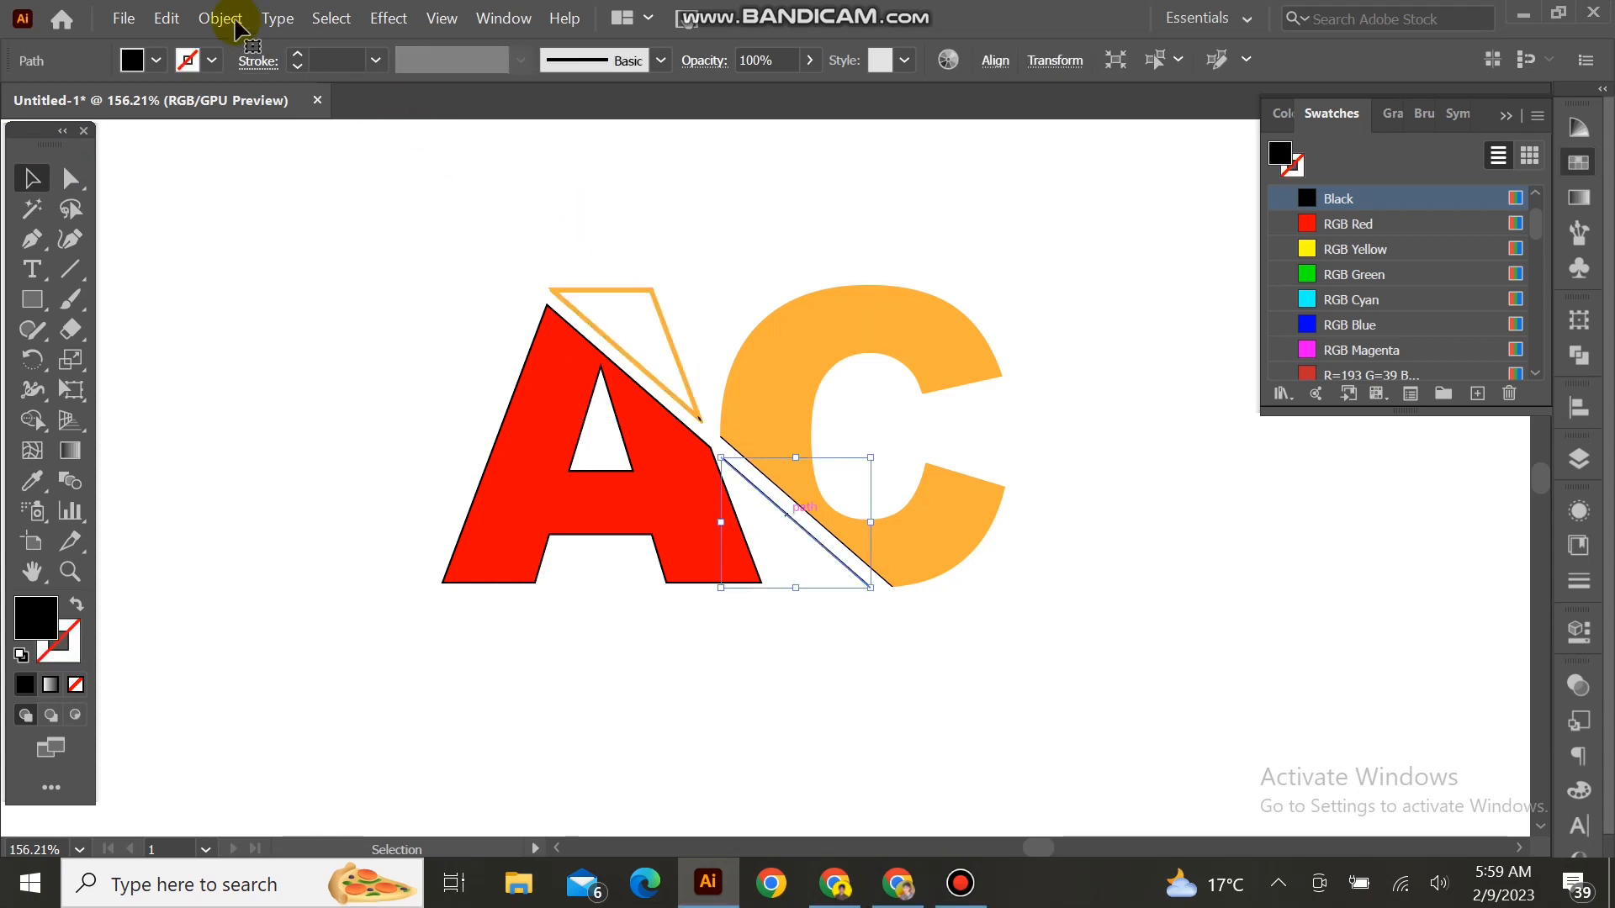
pyautogui.click(212, 60)
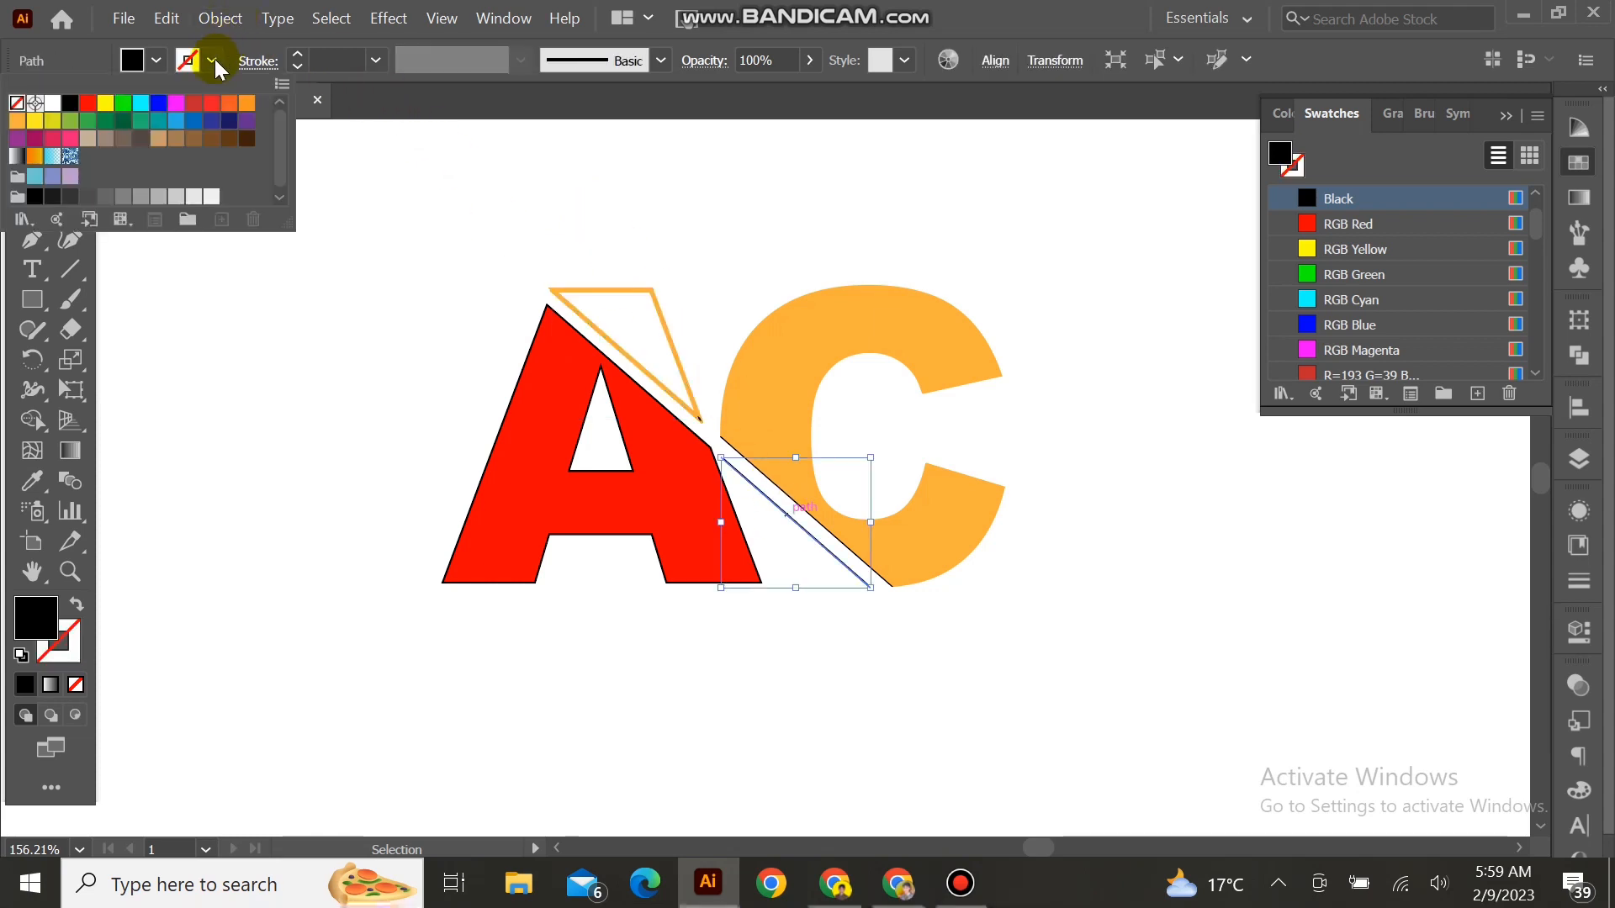
pyautogui.click(88, 111)
pyautogui.click(372, 360)
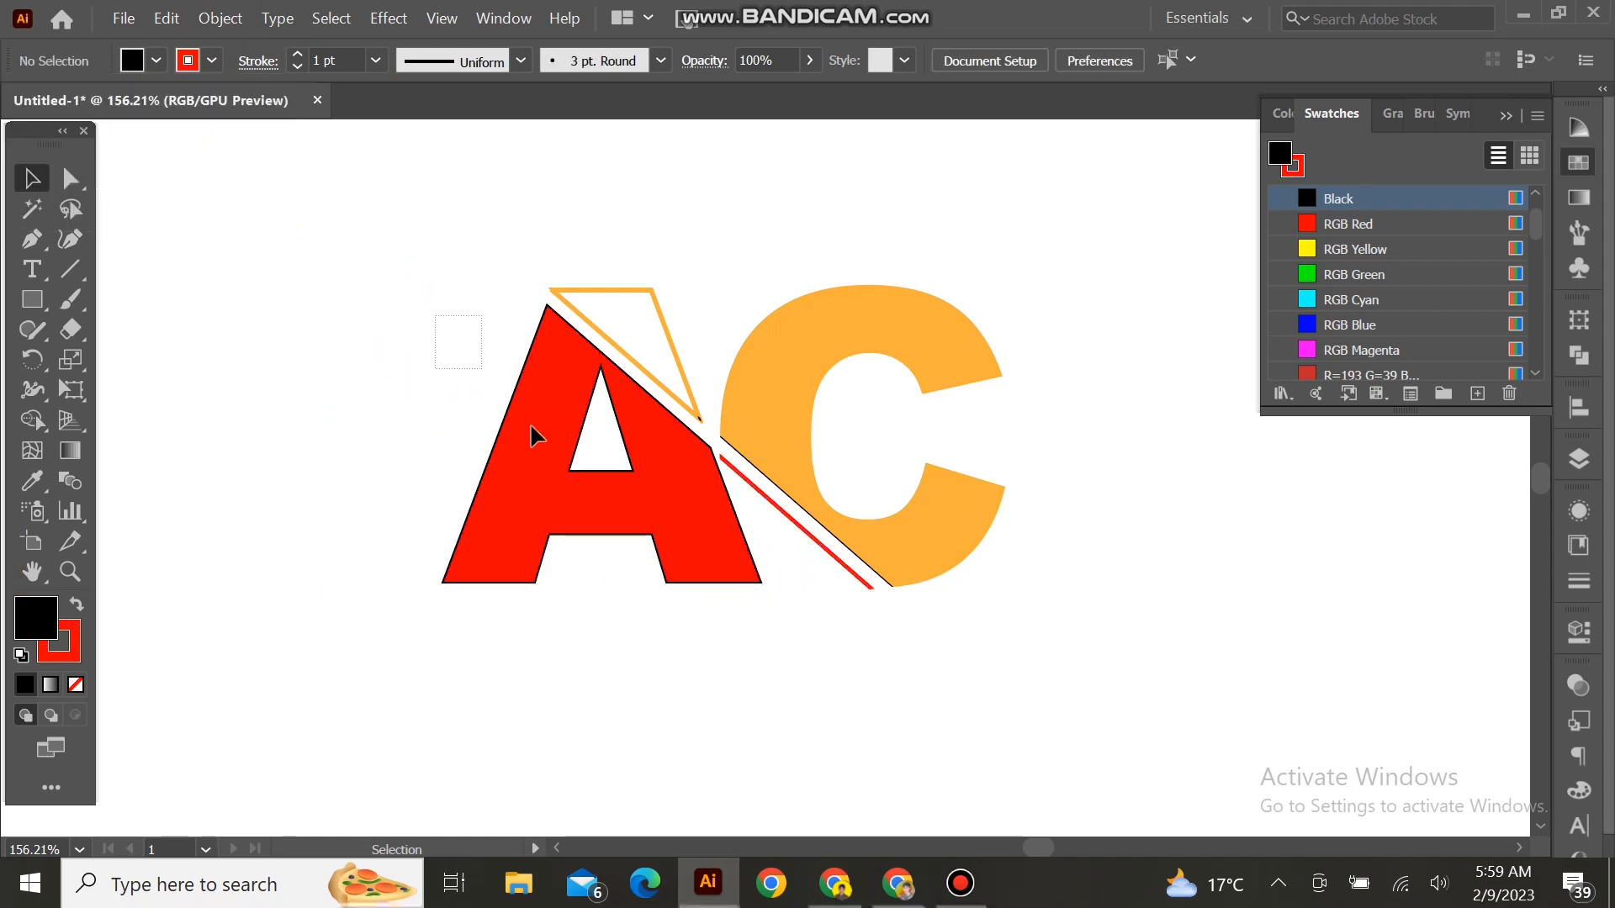
# Delete the overlaid black outline paths around the red A and along its diagonal edge
pyautogui.click(558, 552)
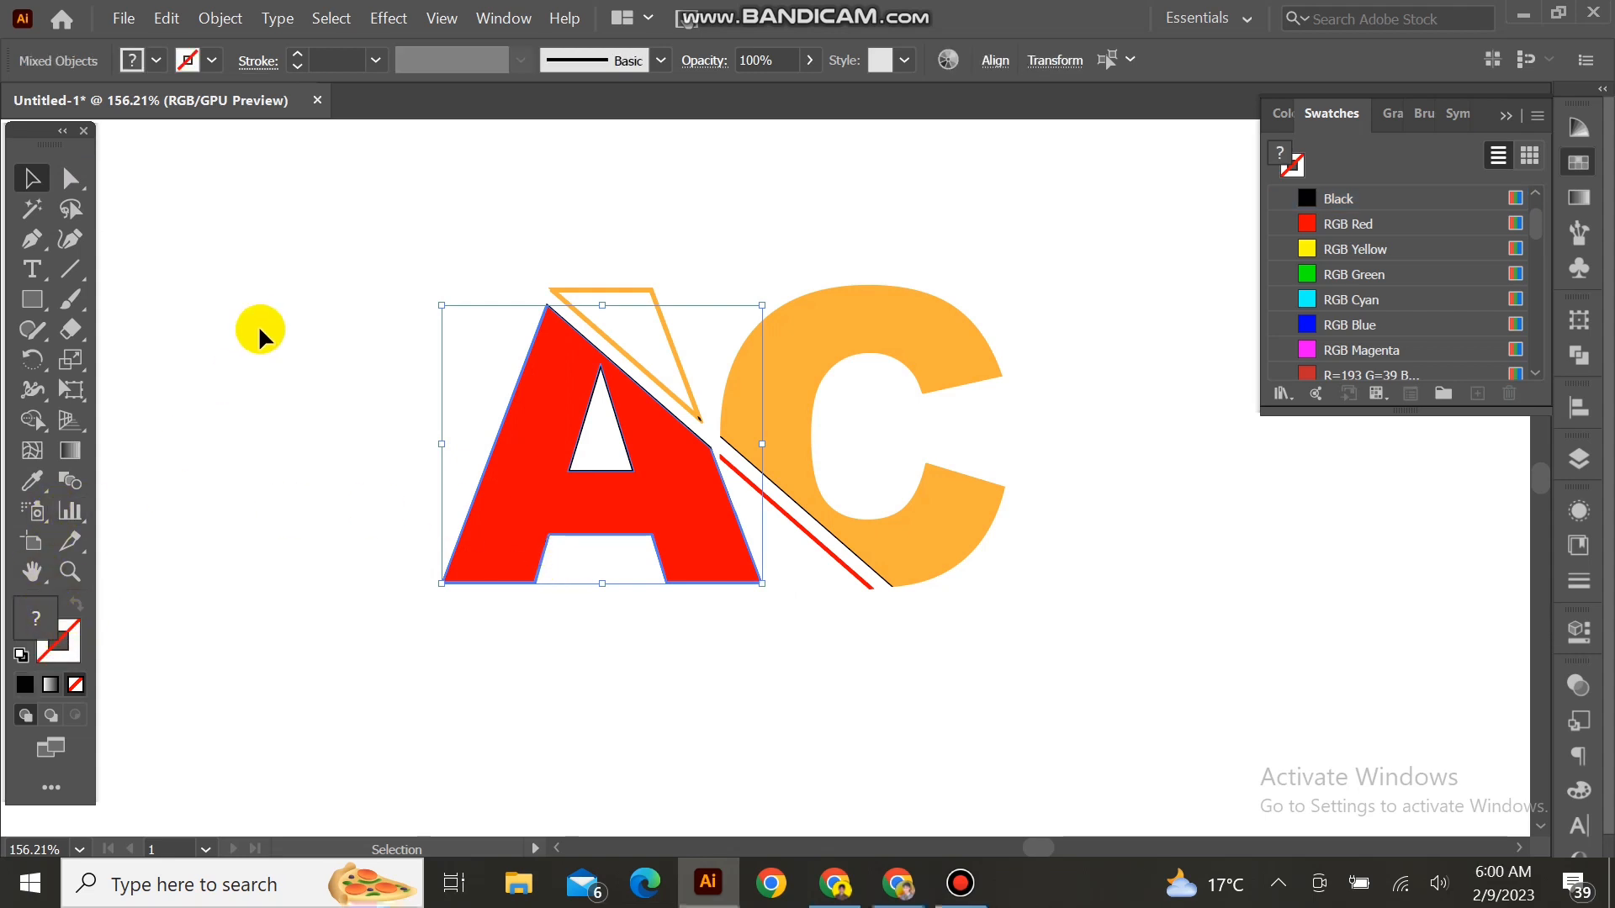
pyautogui.click(397, 394)
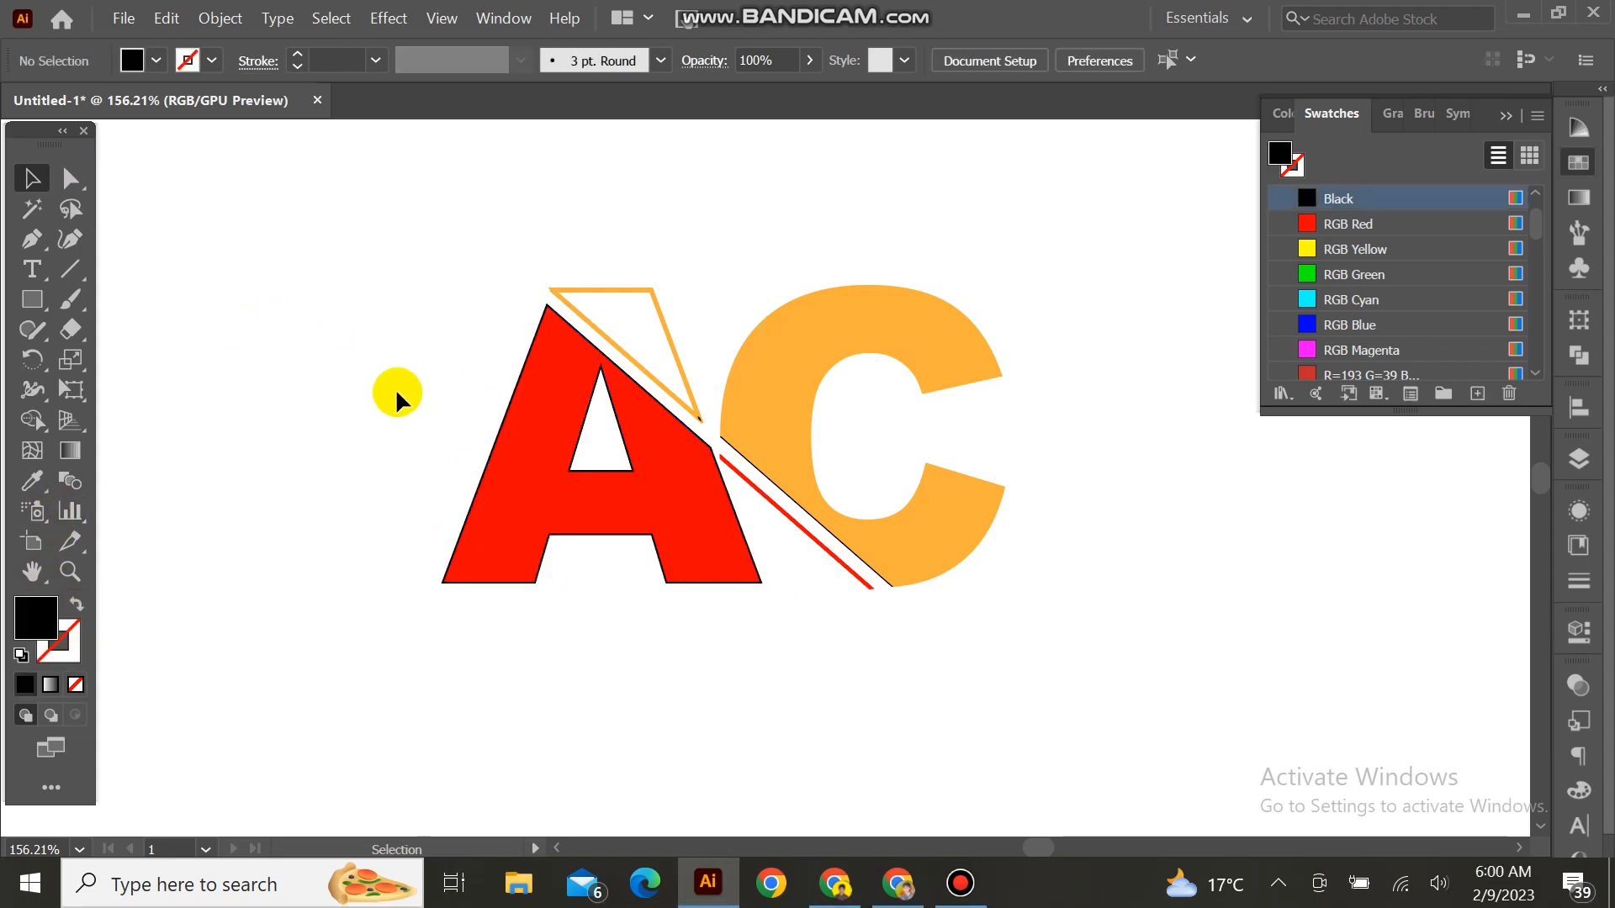
pyautogui.click(578, 437)
pyautogui.click(518, 397)
pyautogui.press('Delete')
pyautogui.click(650, 392)
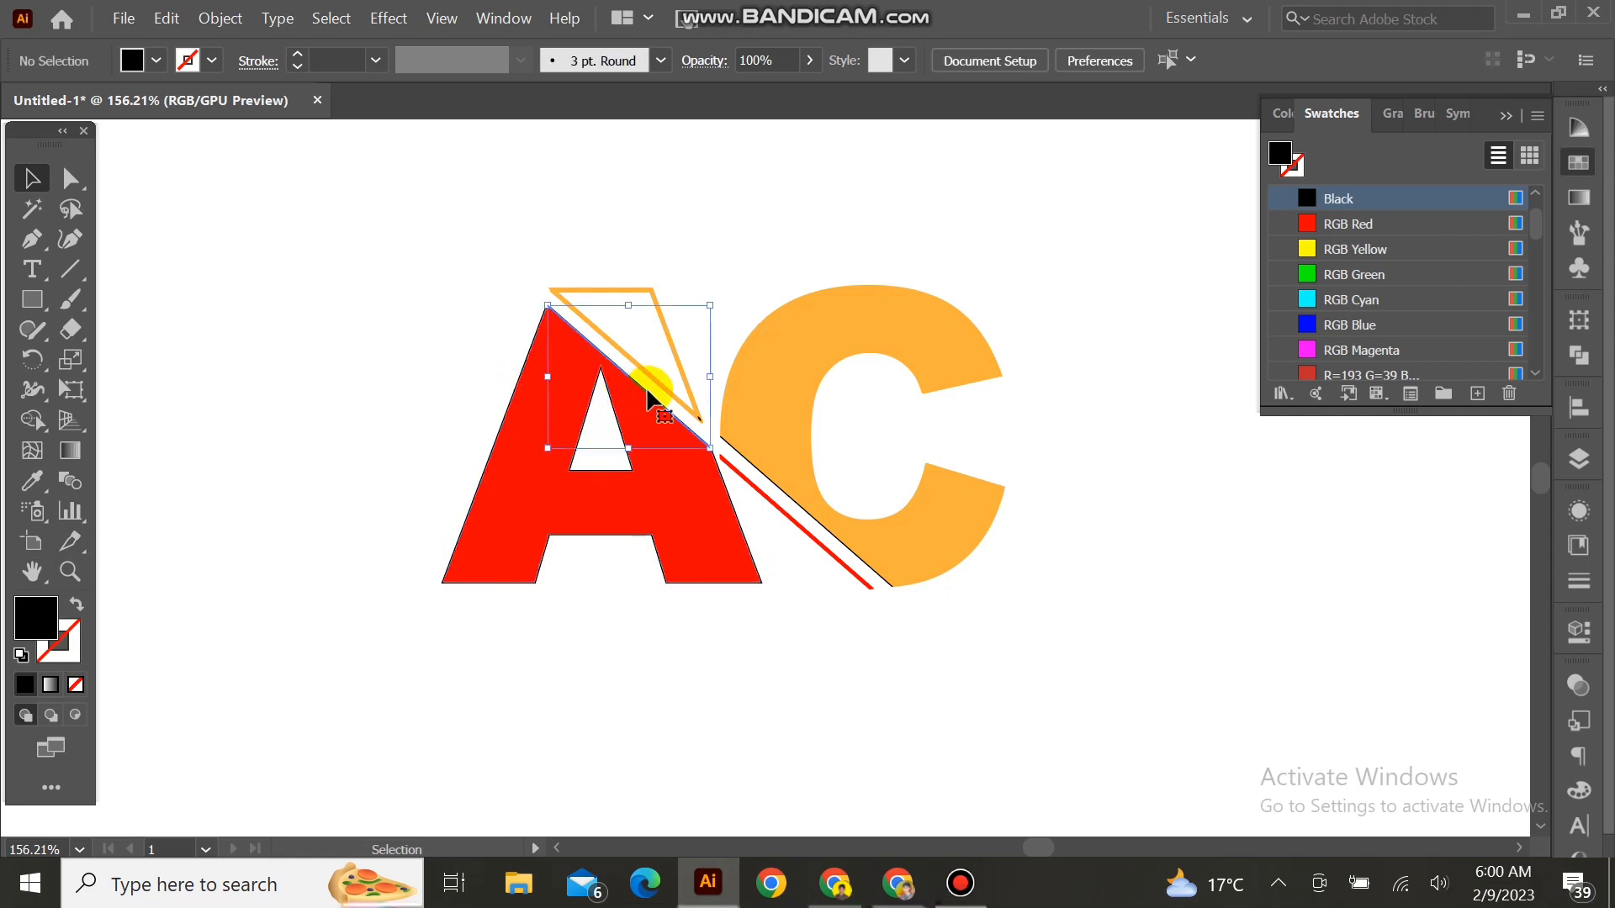
pyautogui.press('Delete')
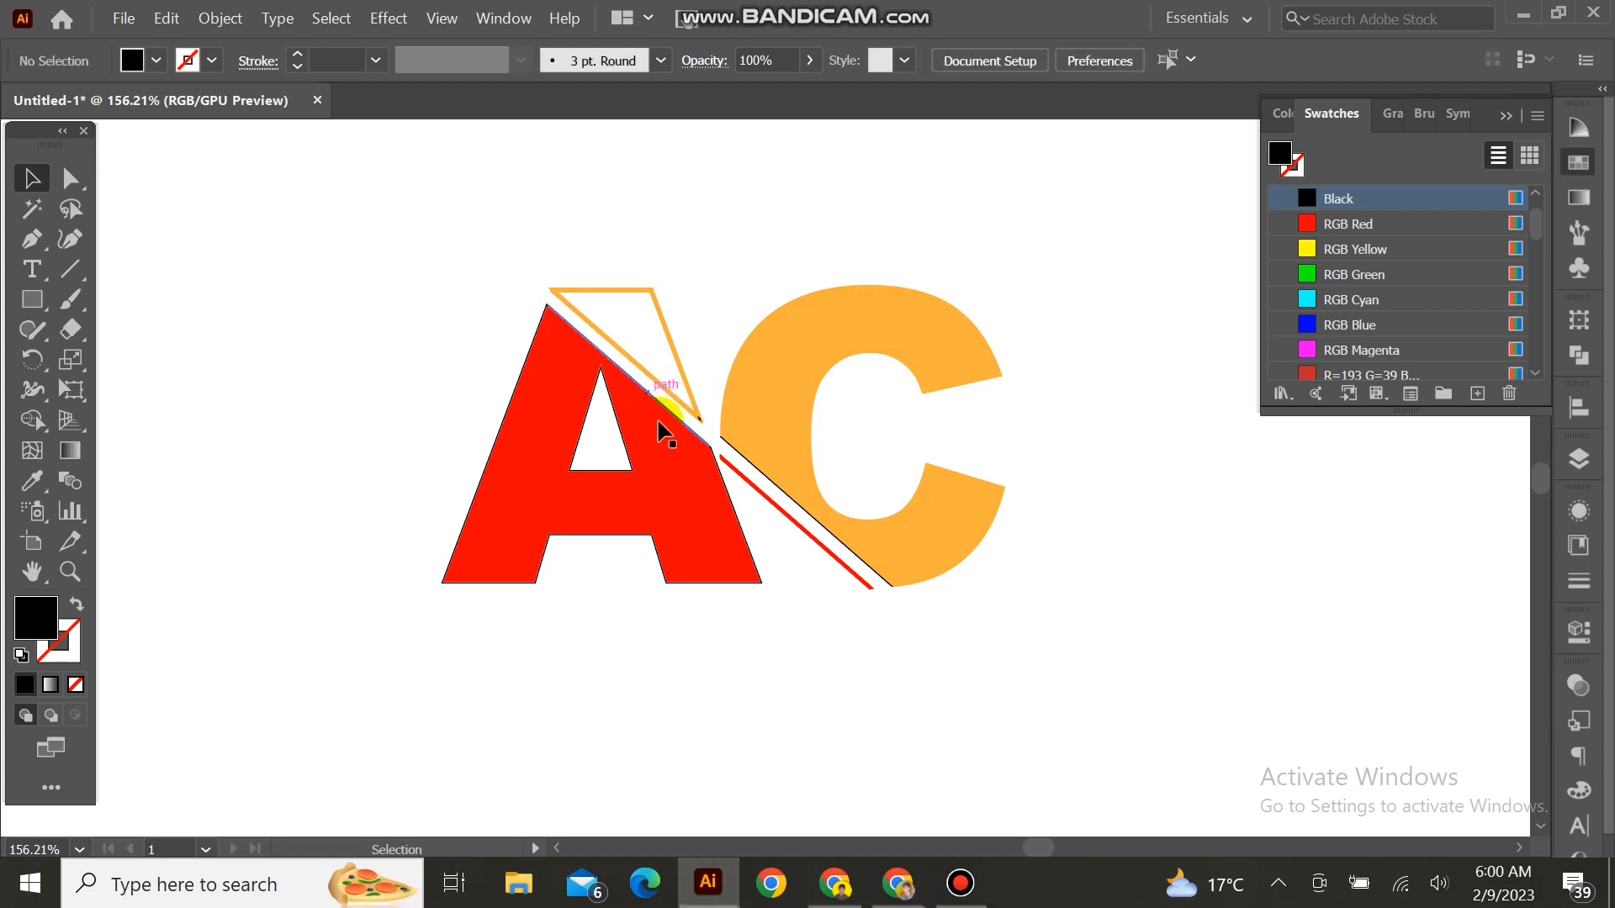
# Delete the remaining black outline paths along the red A's outer edge and its diagonal cut
pyautogui.click(744, 538)
pyautogui.press('Delete')
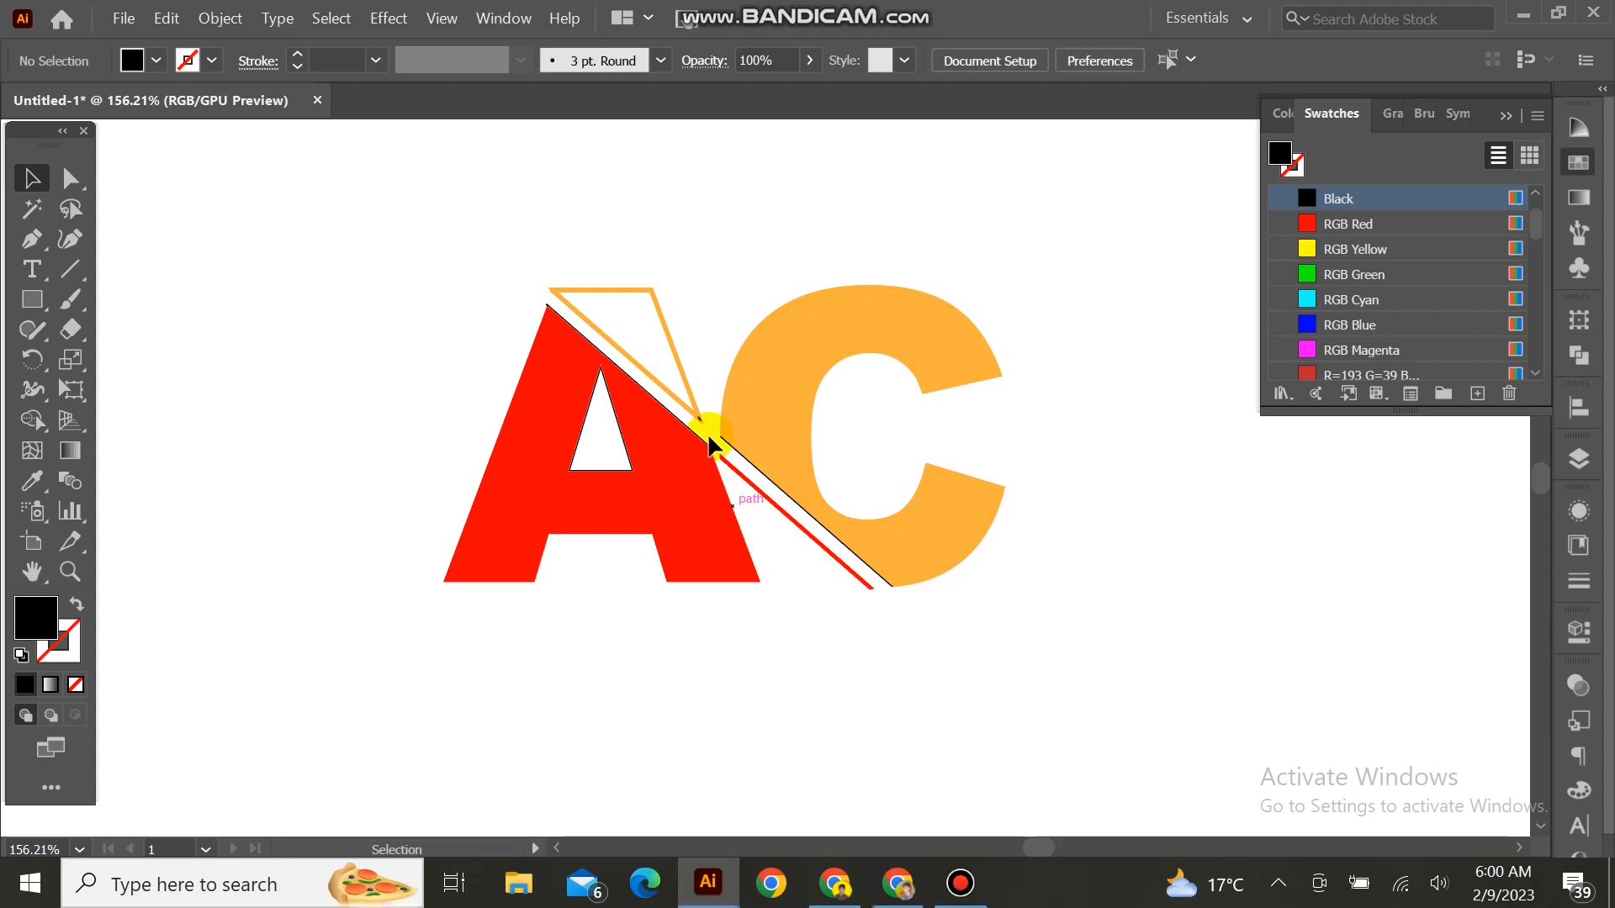
pyautogui.press('Delete')
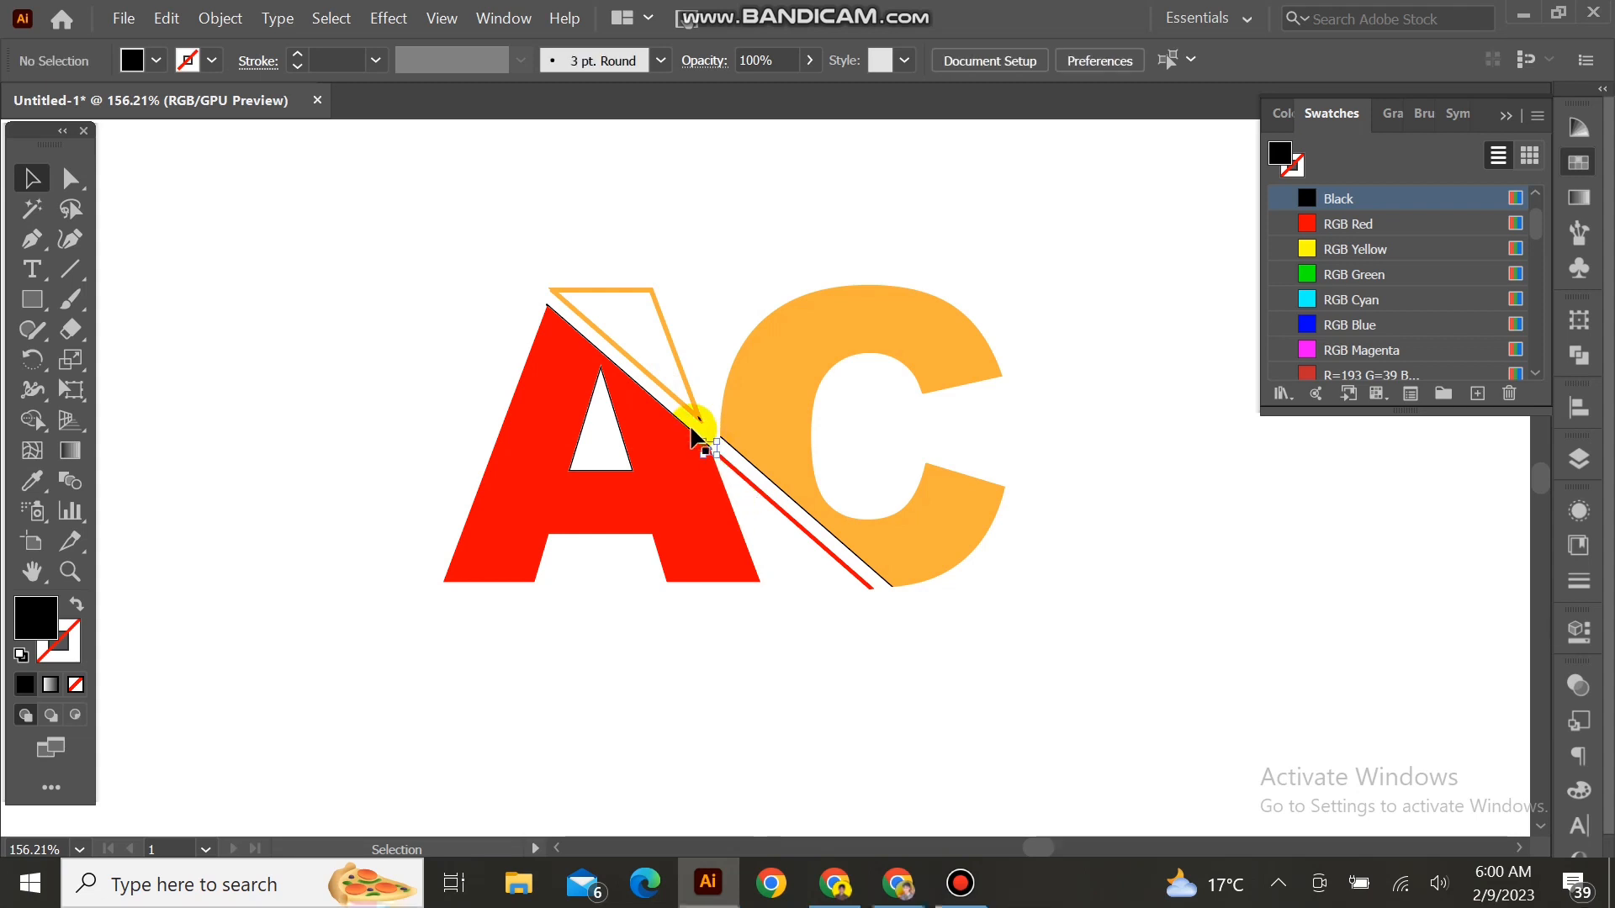
pyautogui.click(688, 427)
pyautogui.press('Delete')
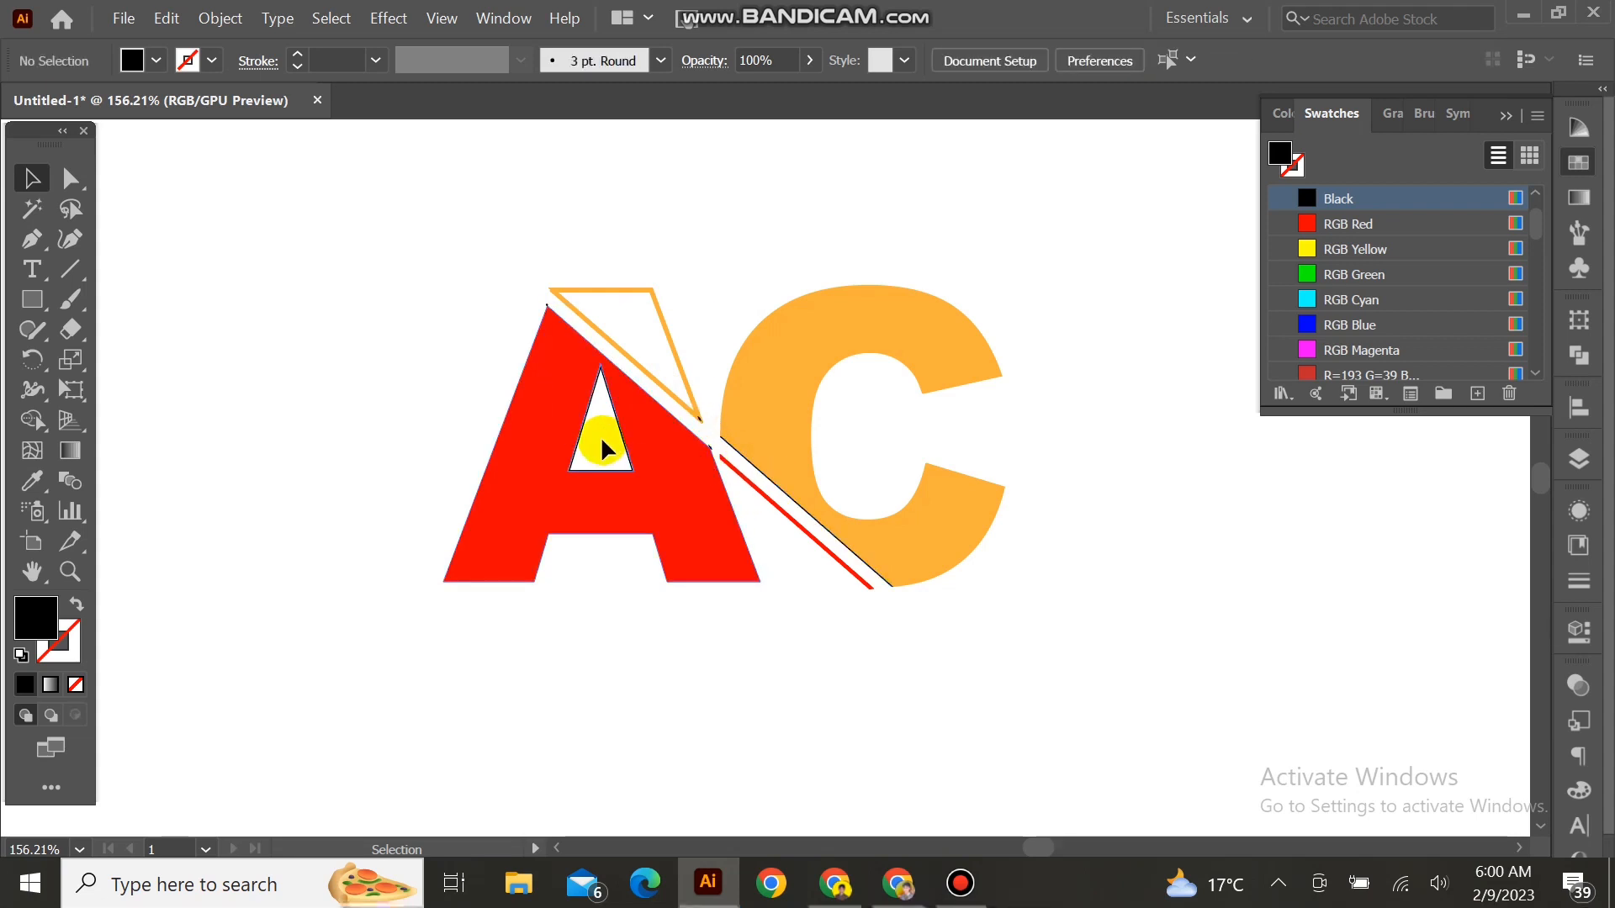
# Delete the black outline of the A's triangular counter and the black line along the C's diagonal edge
pyautogui.click(630, 461)
pyautogui.press('Delete')
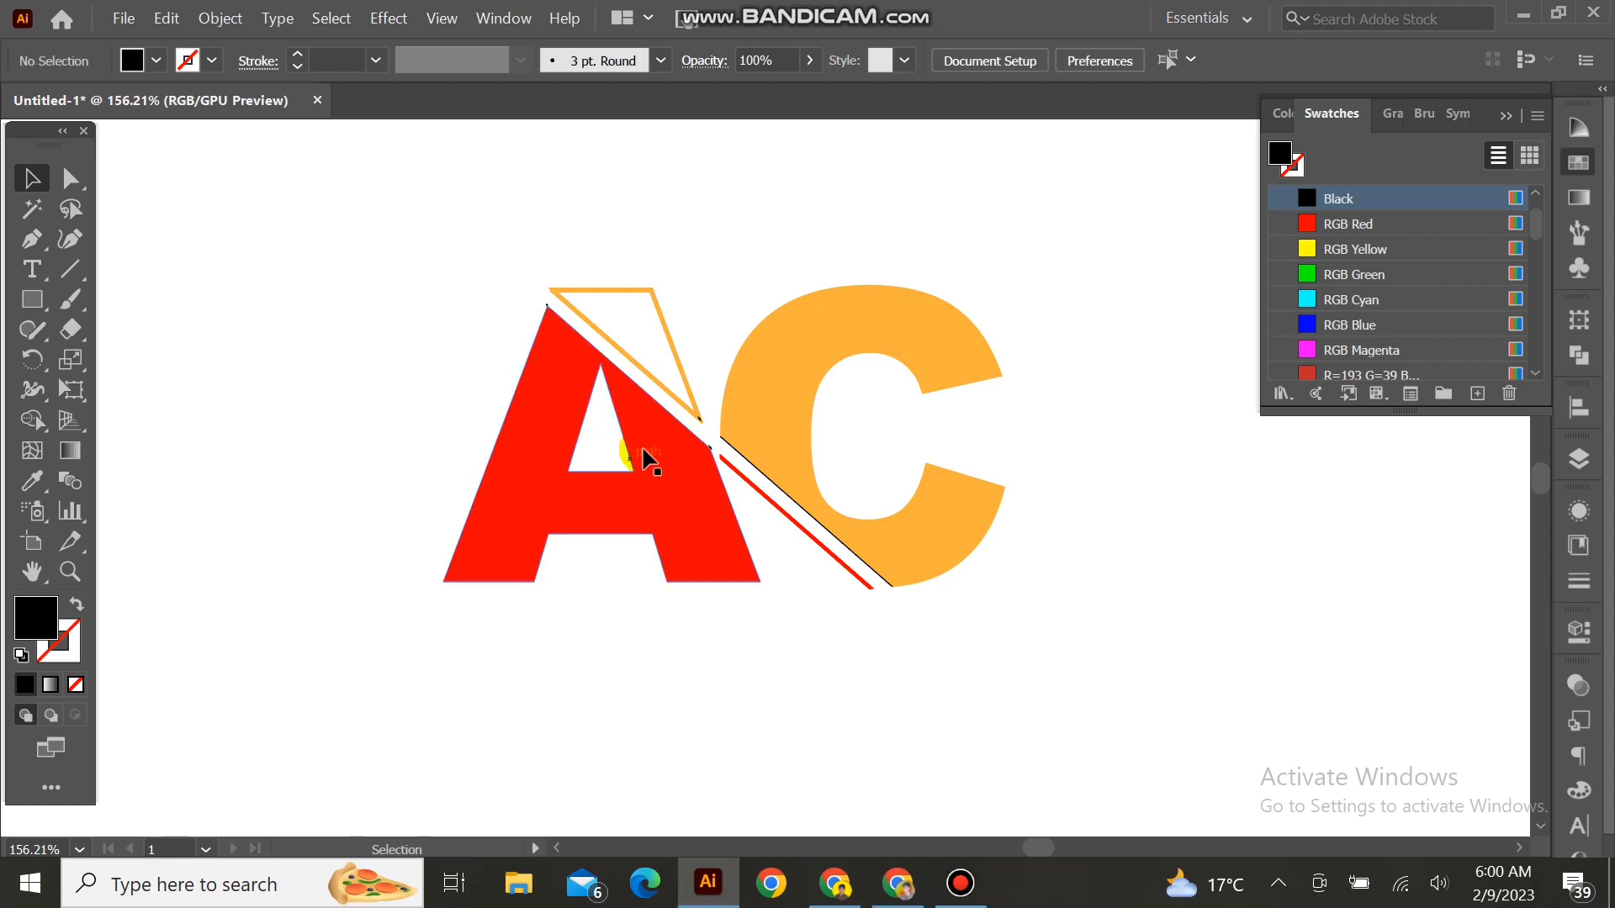
pyautogui.click(835, 543)
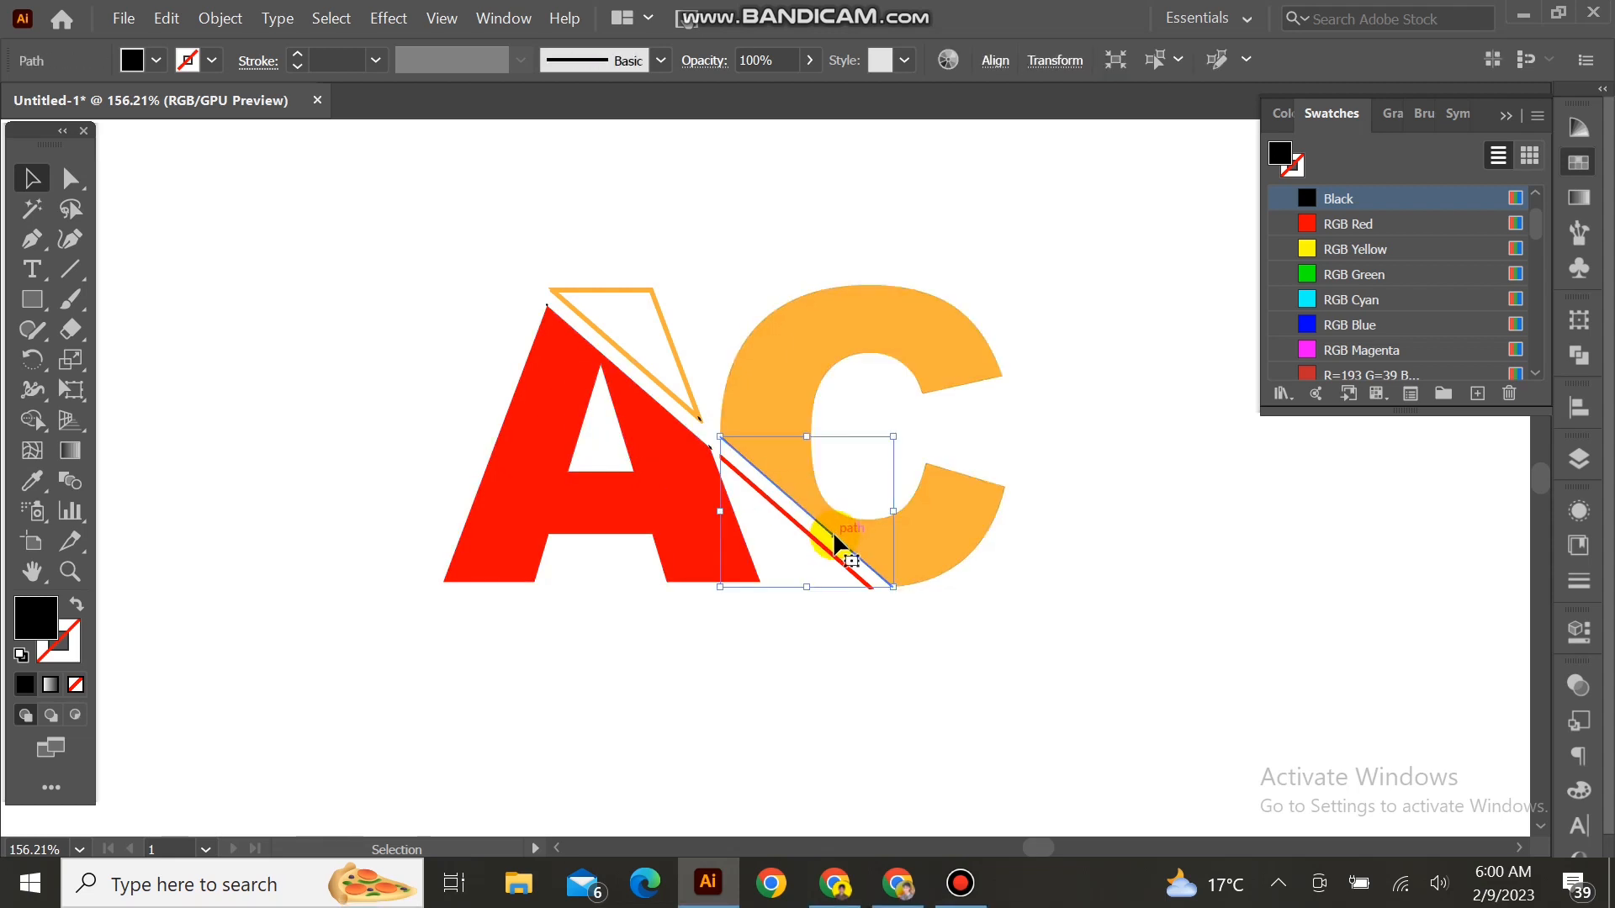
pyautogui.press('Delete')
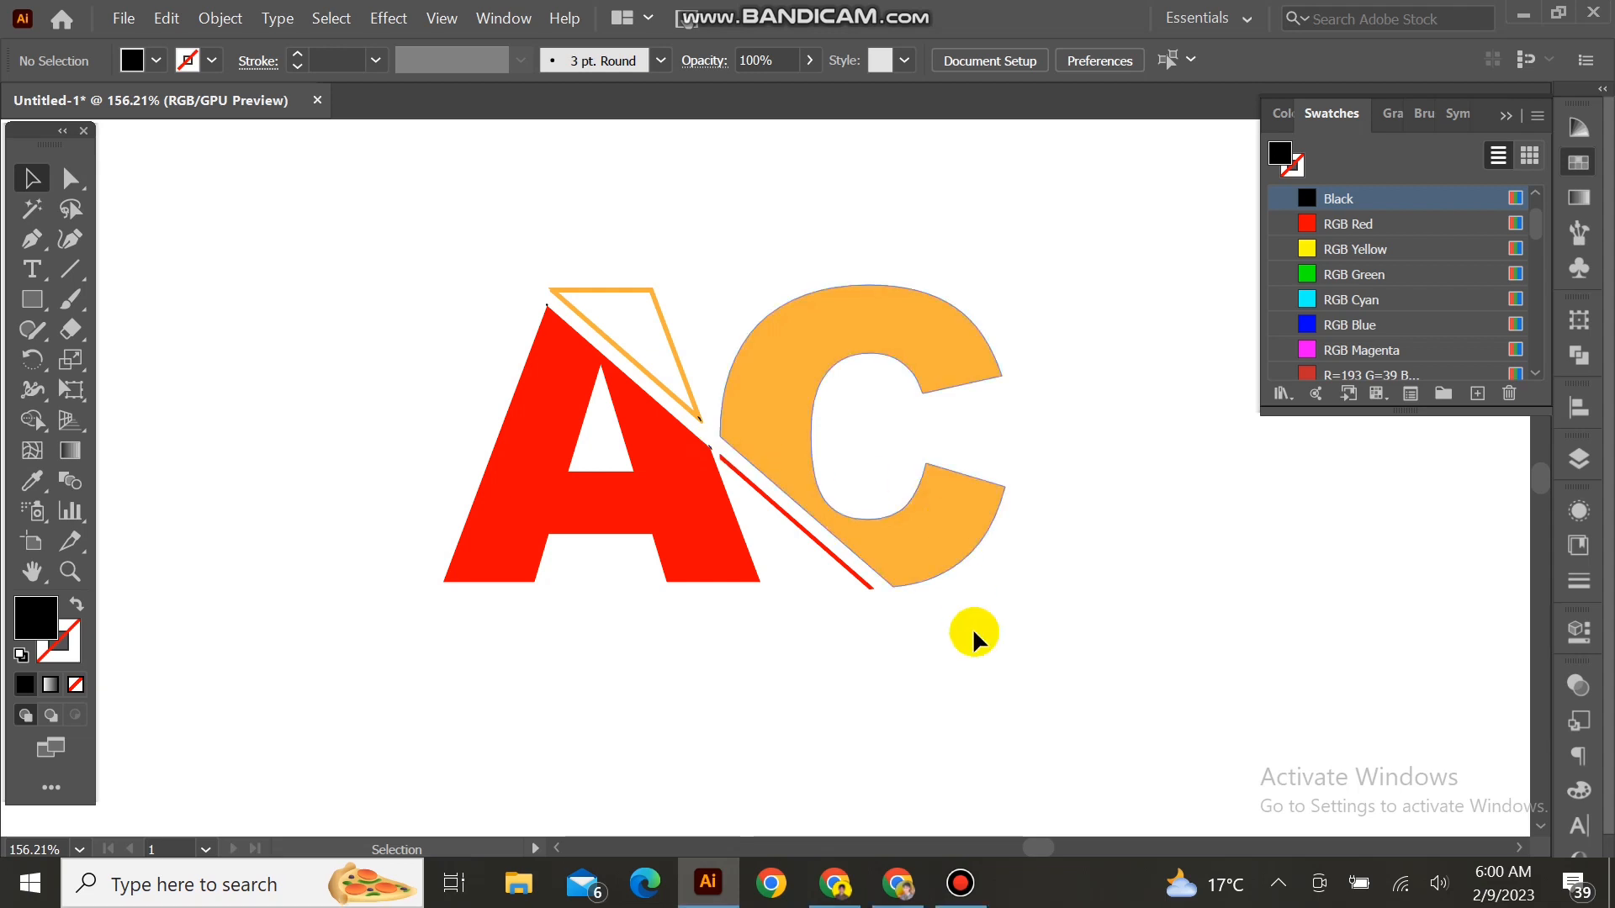
# Select the complete AC logo artwork, including the outline accents, and copy it
pyautogui.click(70, 572)
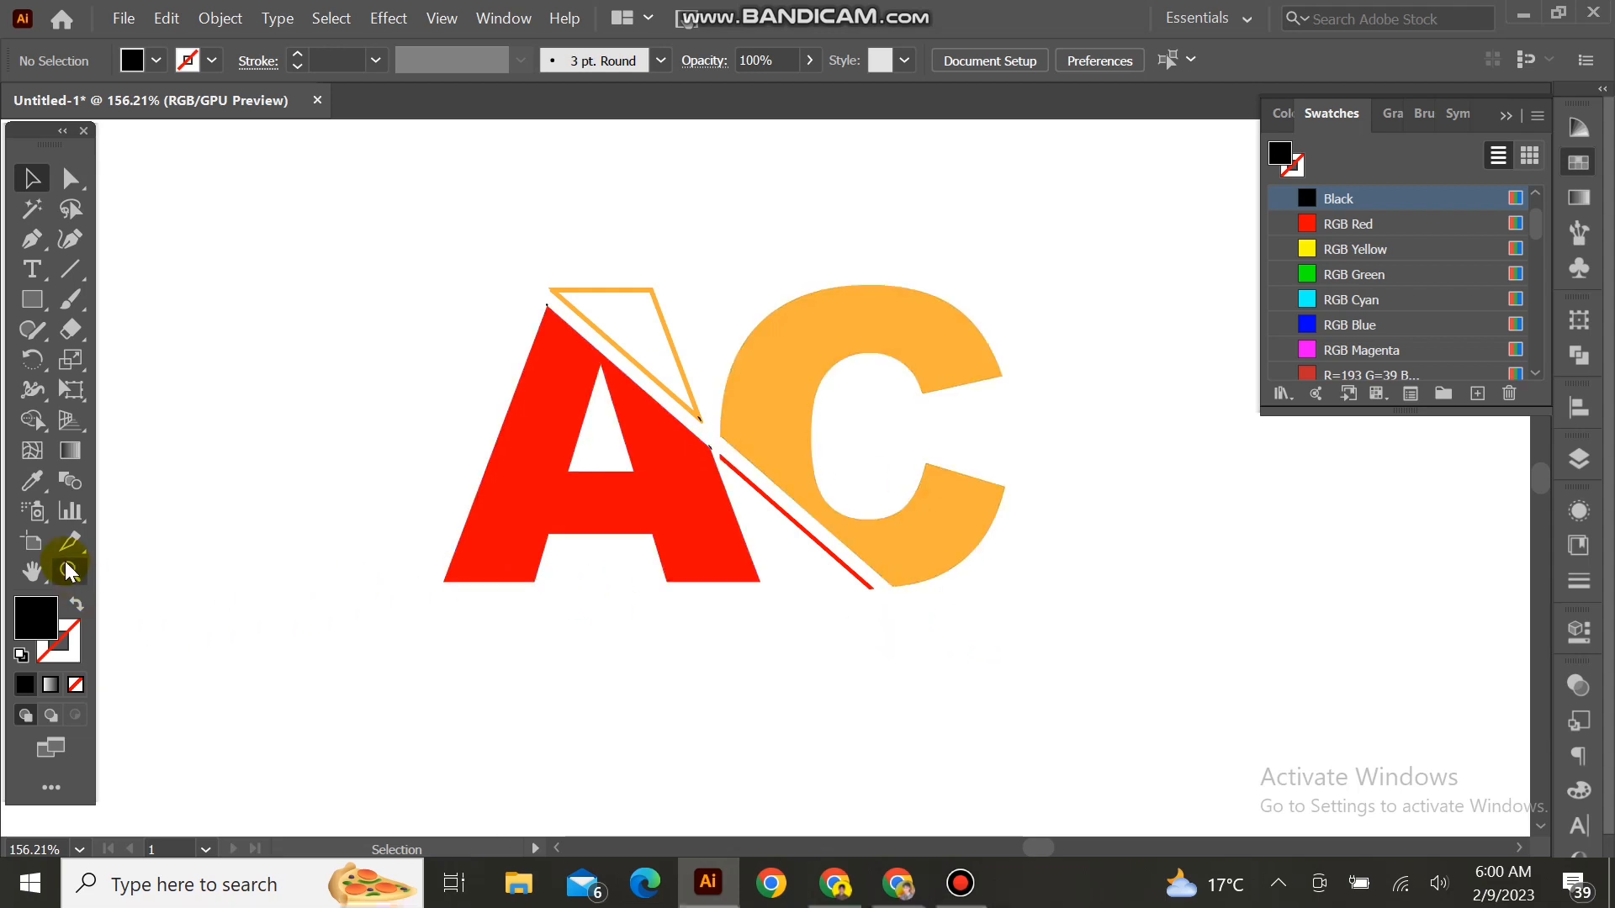
pyautogui.keyDown('alt'); pyautogui.click(728, 575); pyautogui.keyUp('alt')
pyautogui.click(729, 572)
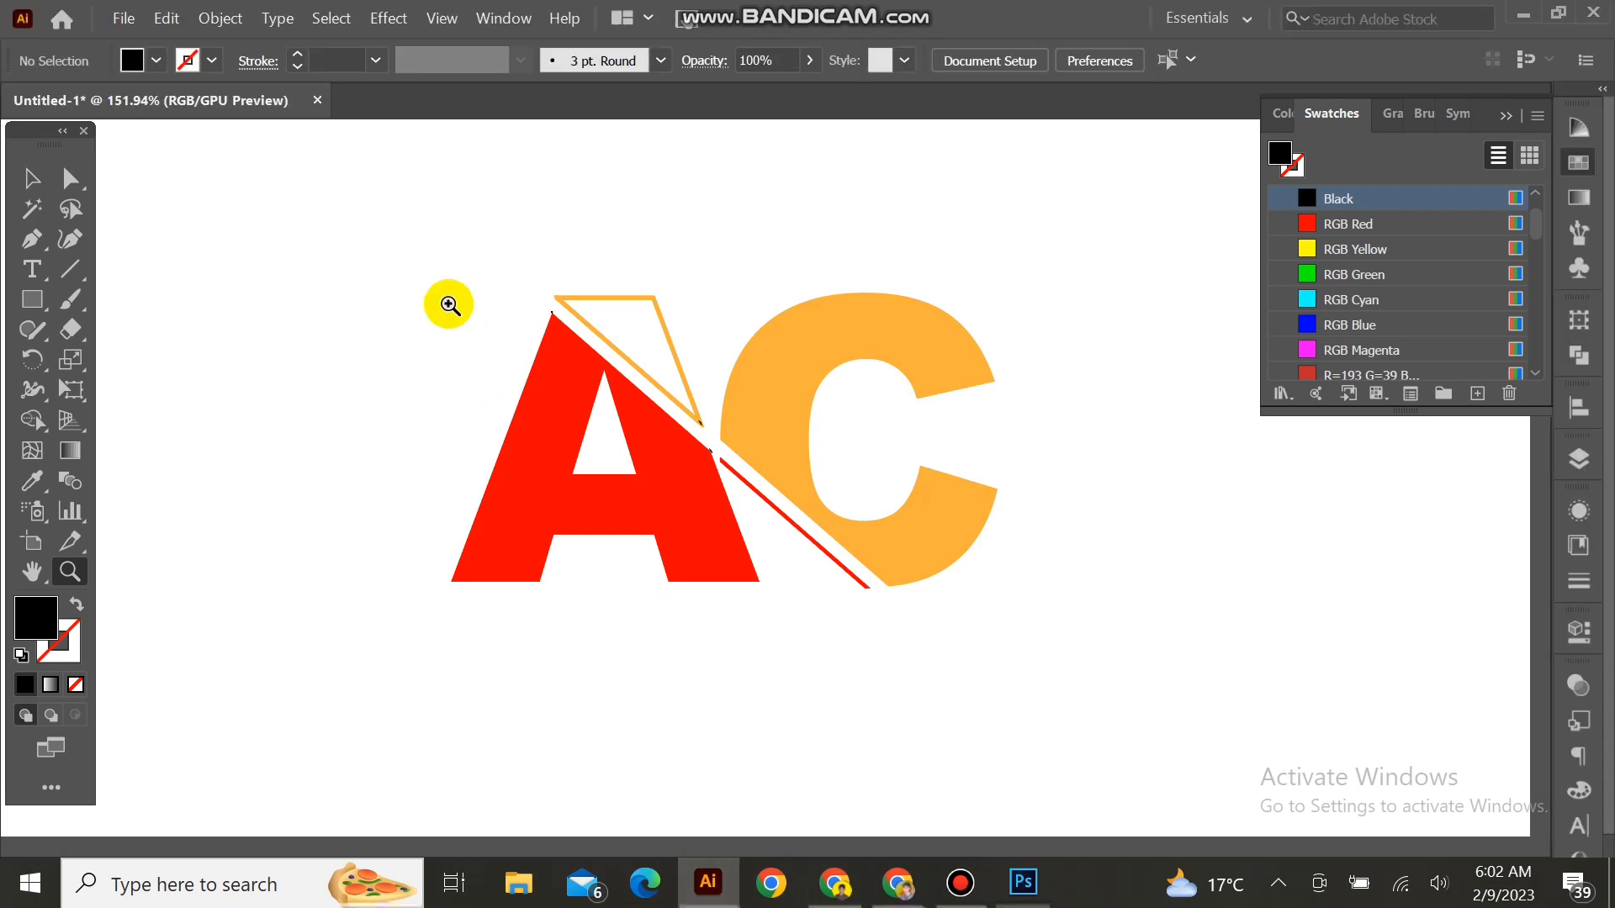
pyautogui.click(32, 179)
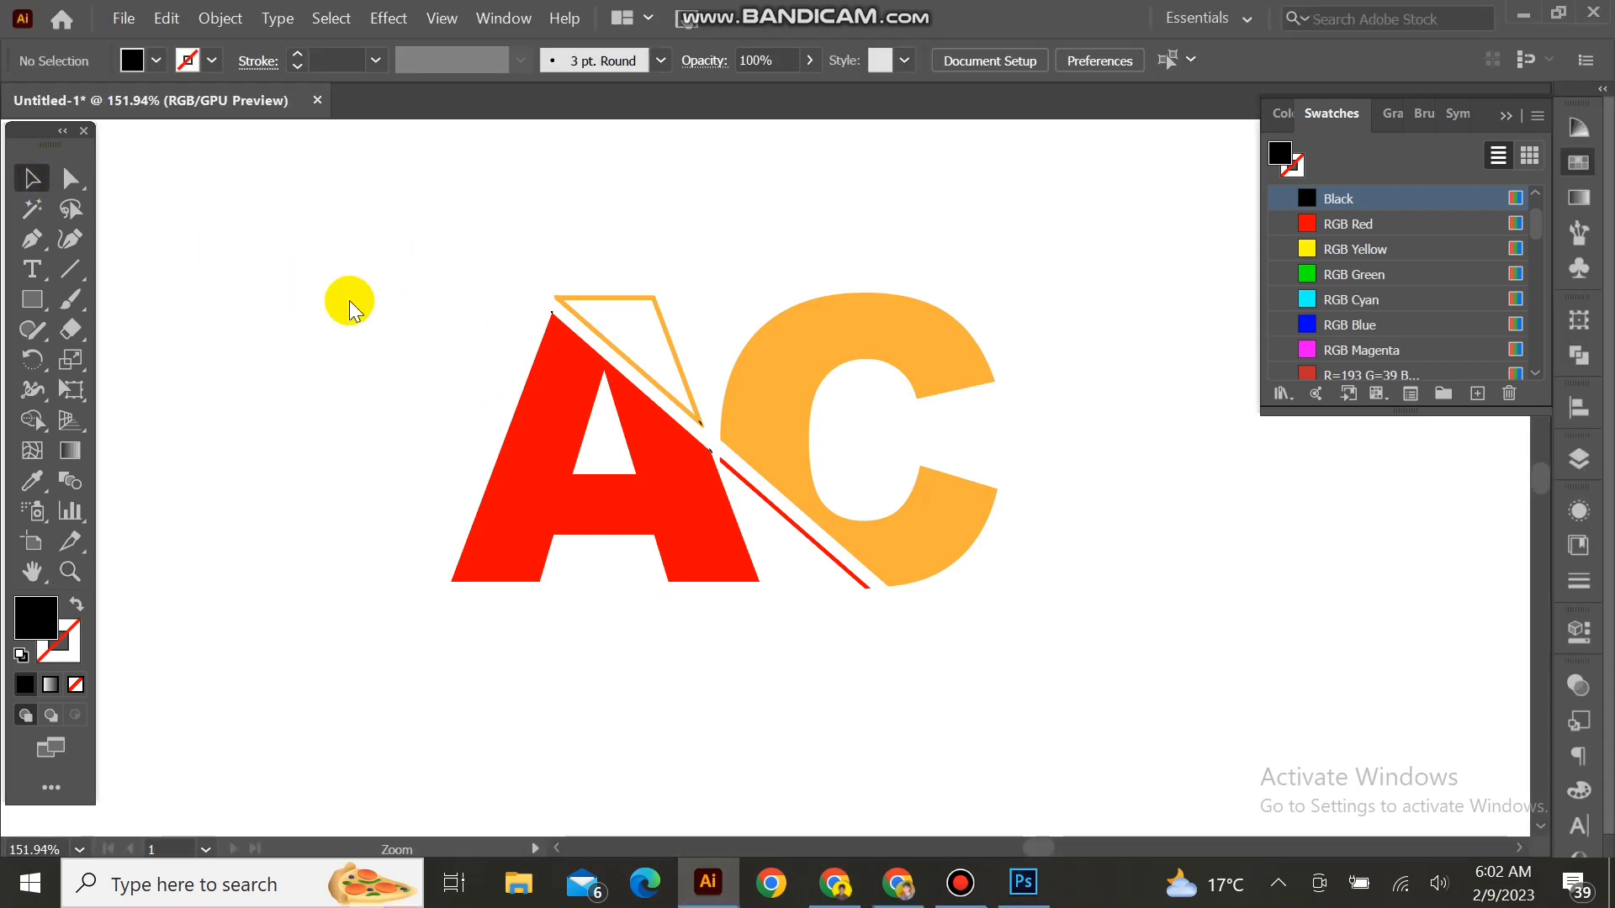
pyautogui.moveTo(416, 275)
pyautogui.mouseDown()
pyautogui.moveTo(1111, 596)
pyautogui.moveTo(1118, 644)
pyautogui.mouseUp()
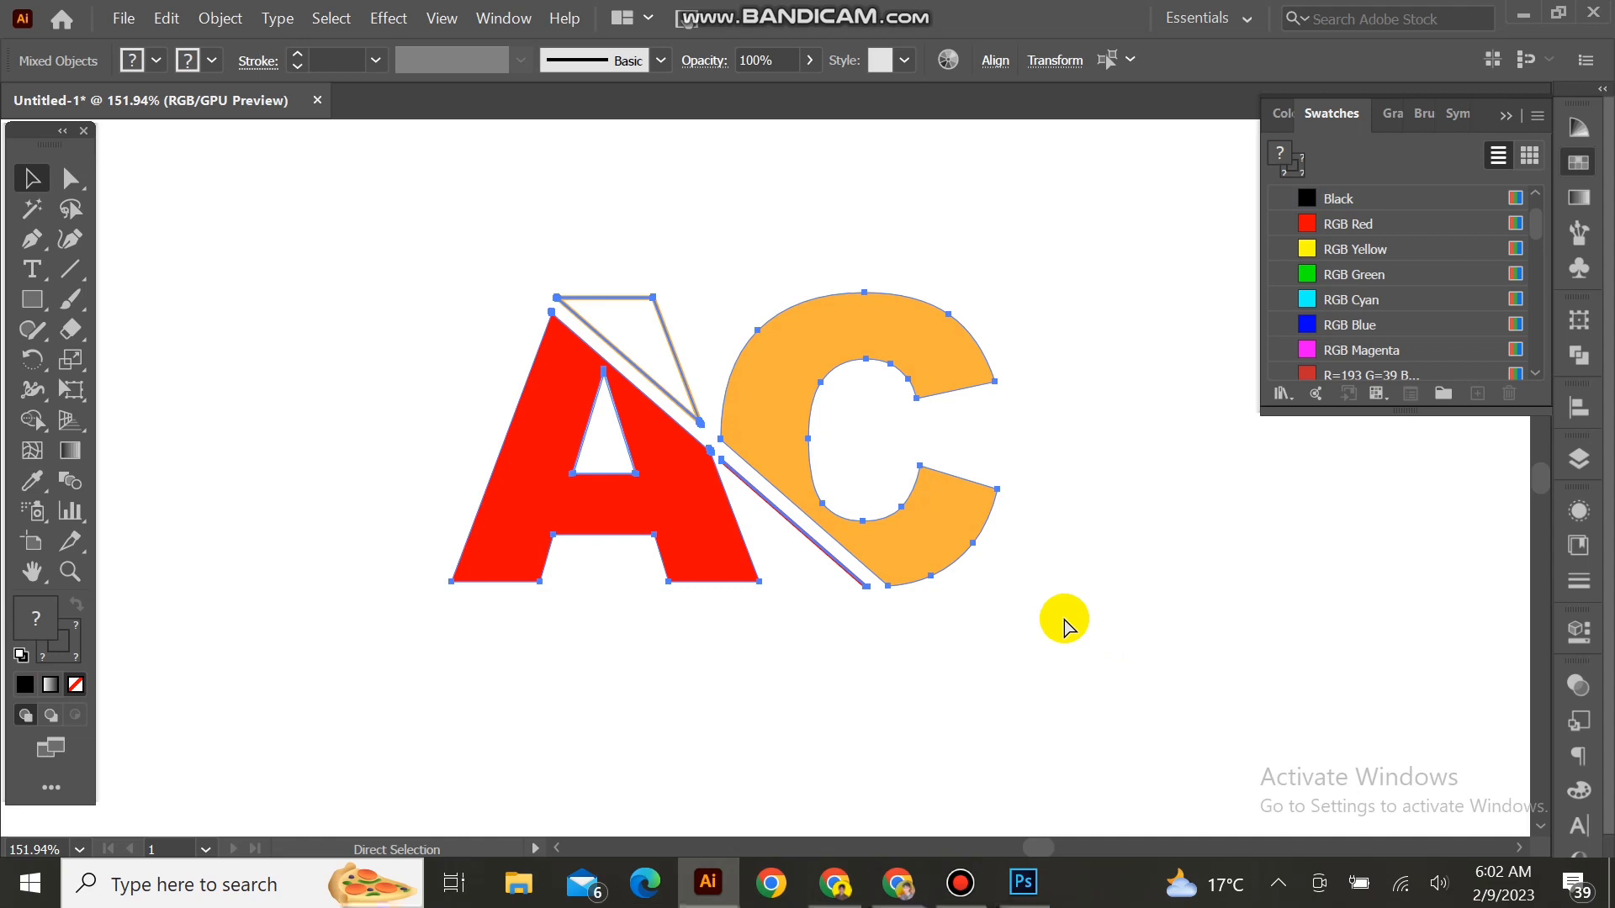
pyautogui.hotkey('ctrl', 'c')
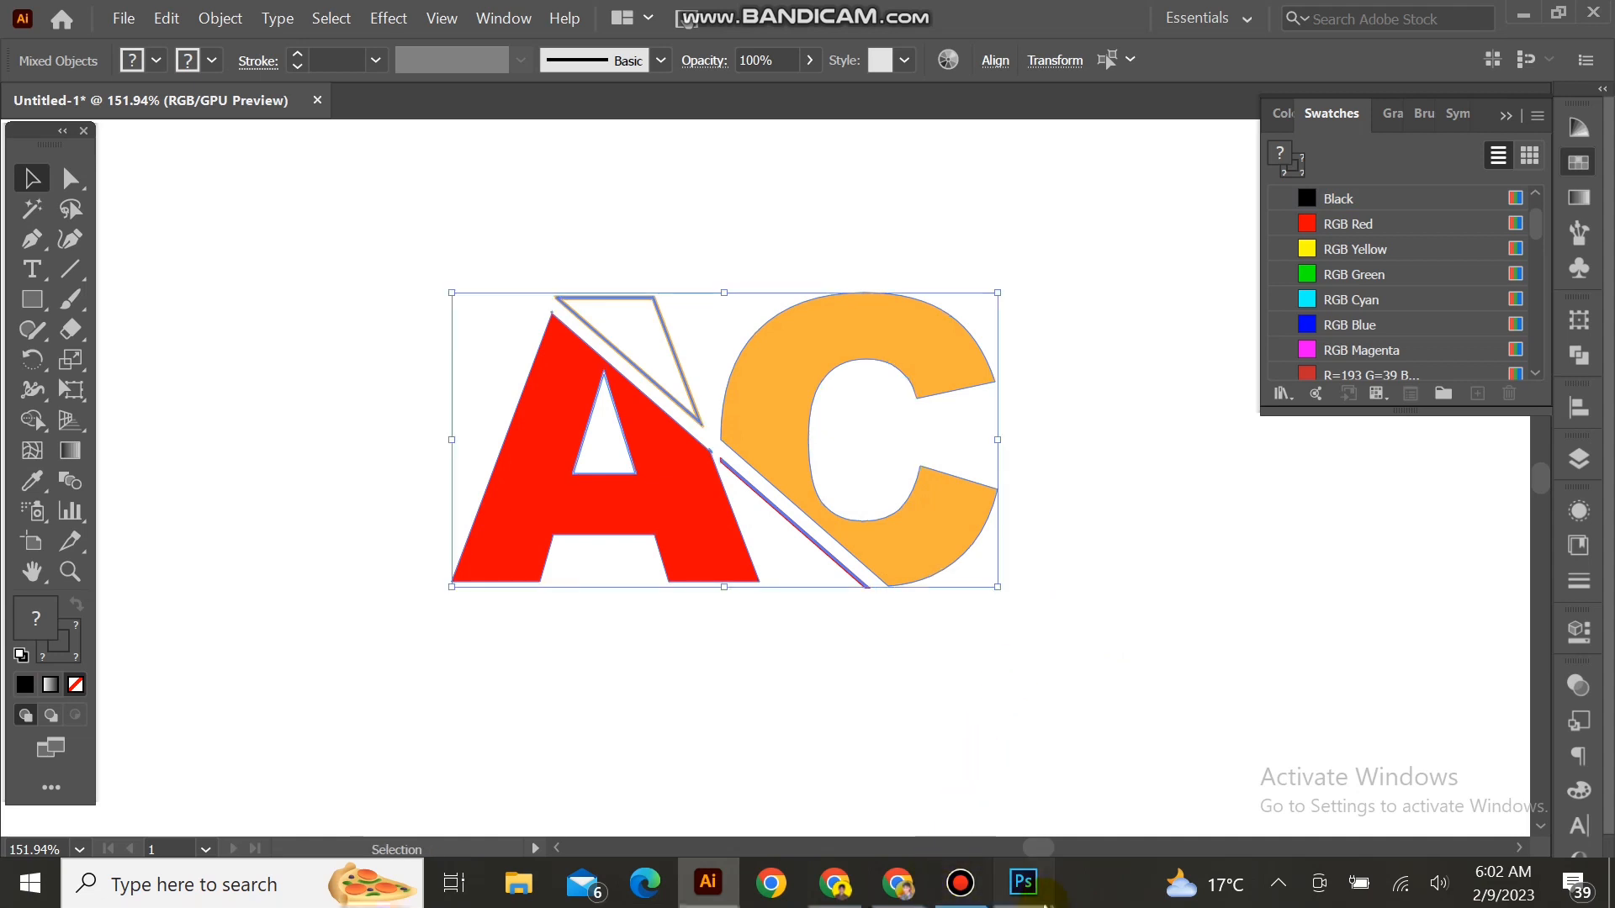
# Switch to Photoshop and open the contents of the "Place your design here" smart object in the 6500664.psd mockup
pyautogui.click(1036, 887)
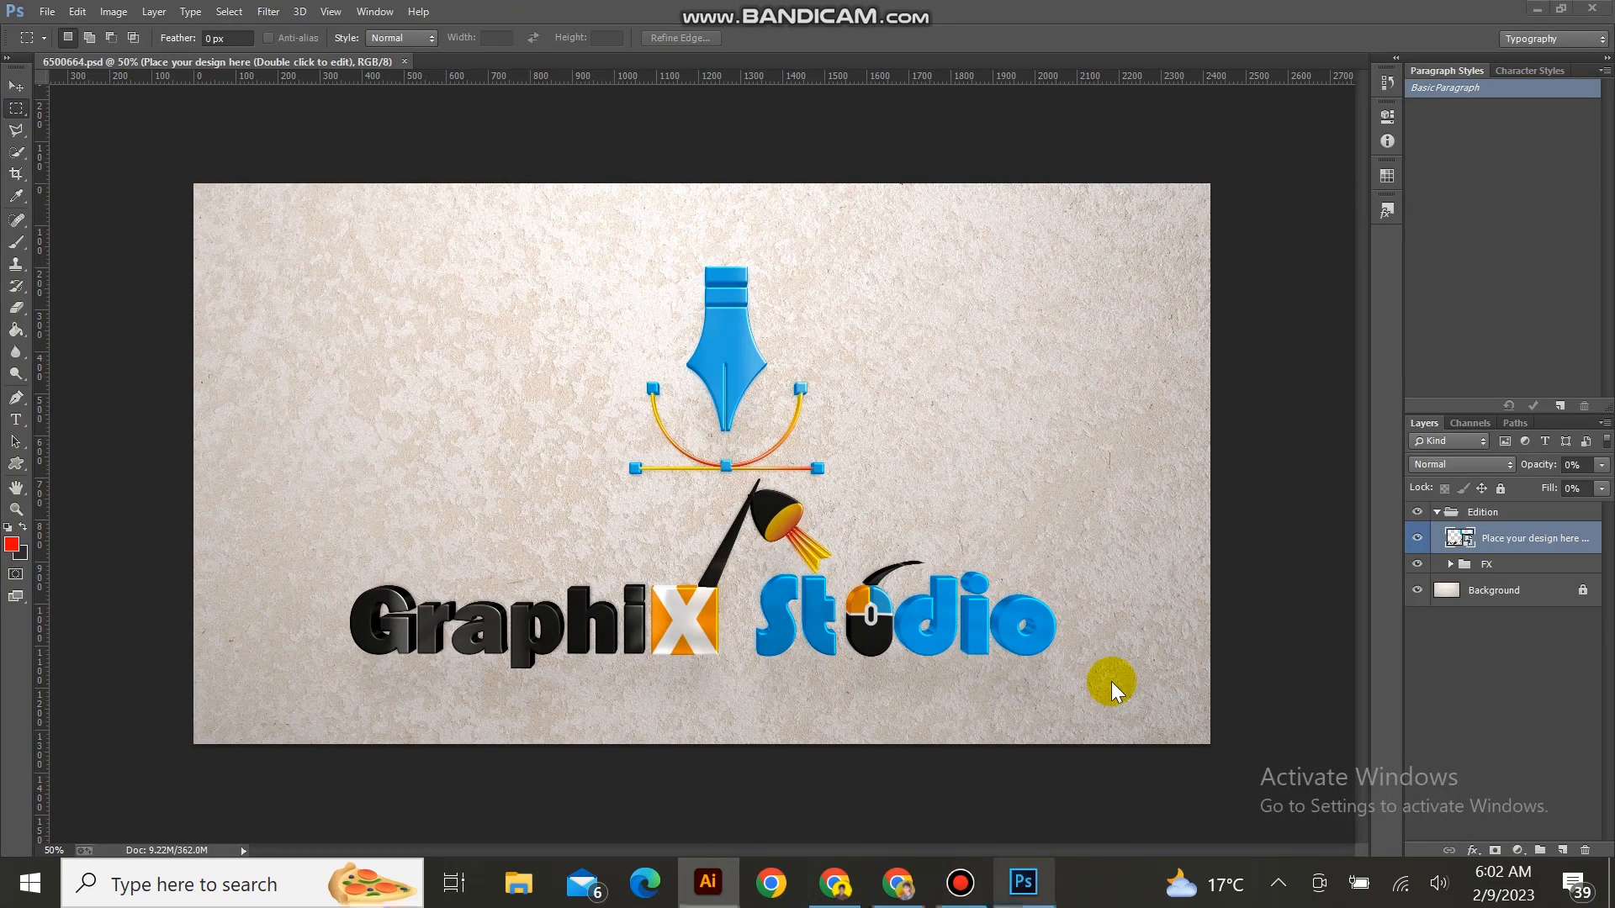
pyautogui.doubleClick(1462, 538)
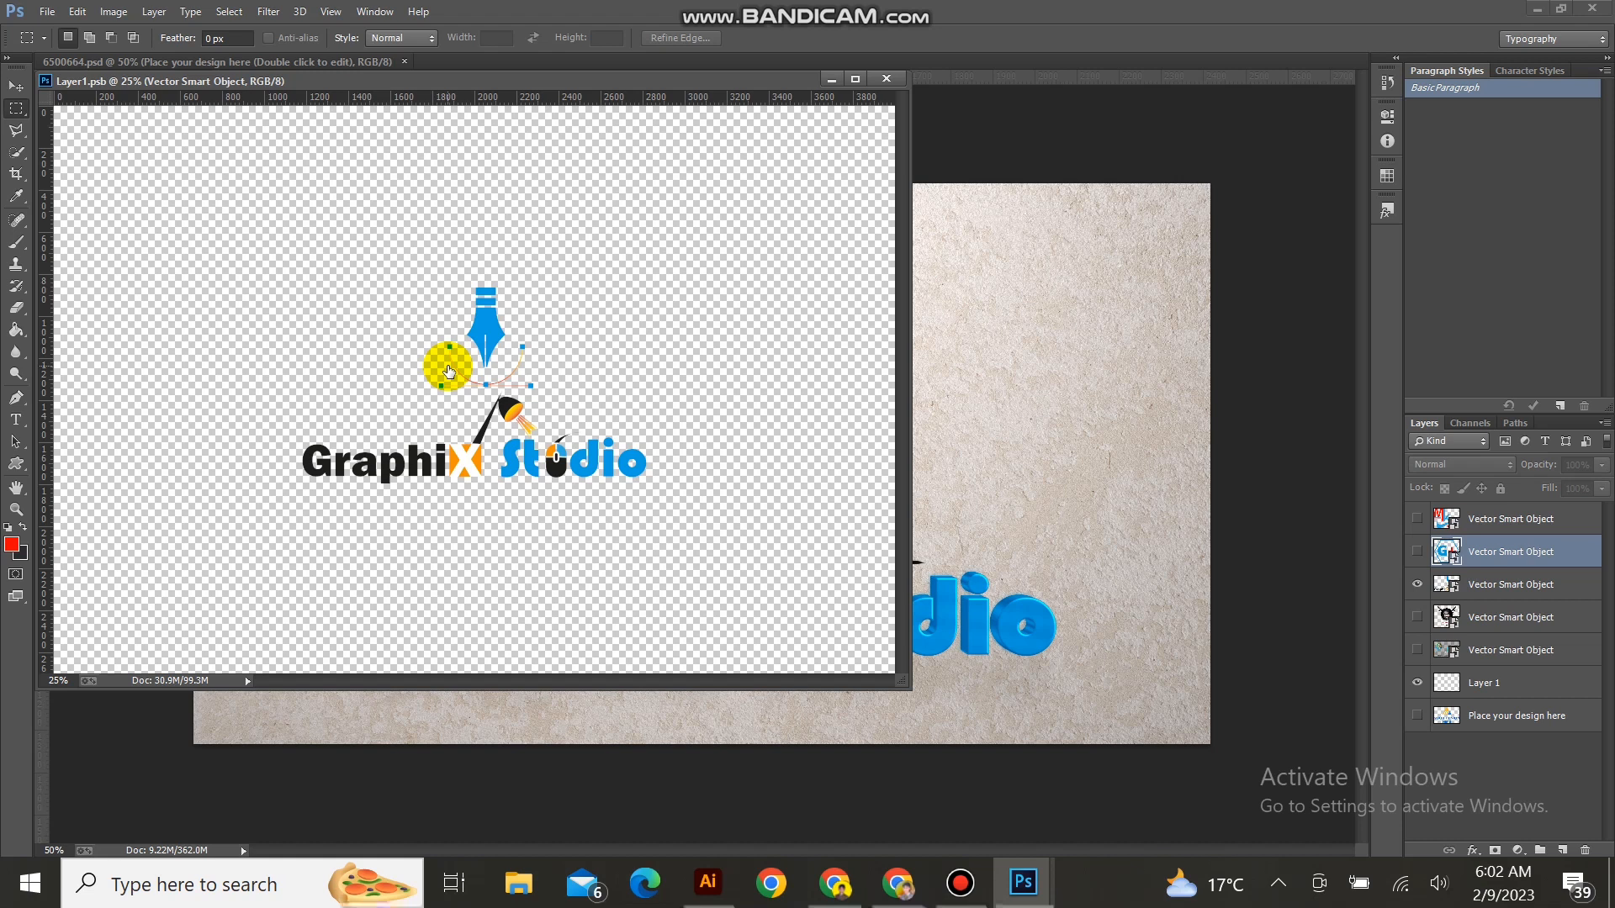
pyautogui.moveTo(448, 370); pyautogui.dragTo(470, 315)
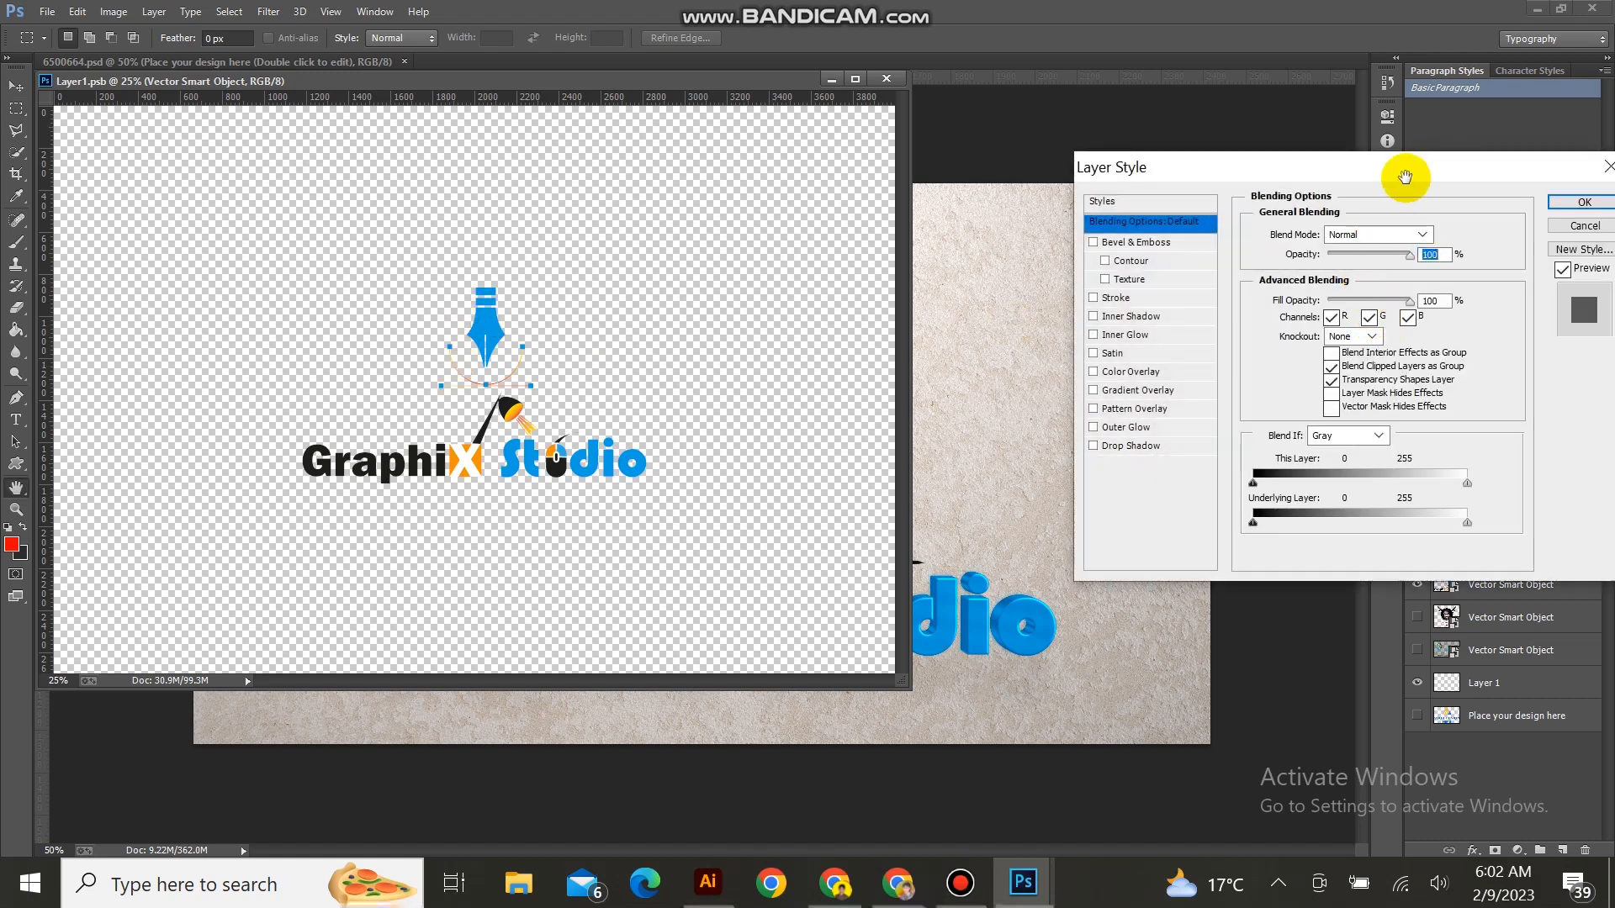
pyautogui.click(1597, 229)
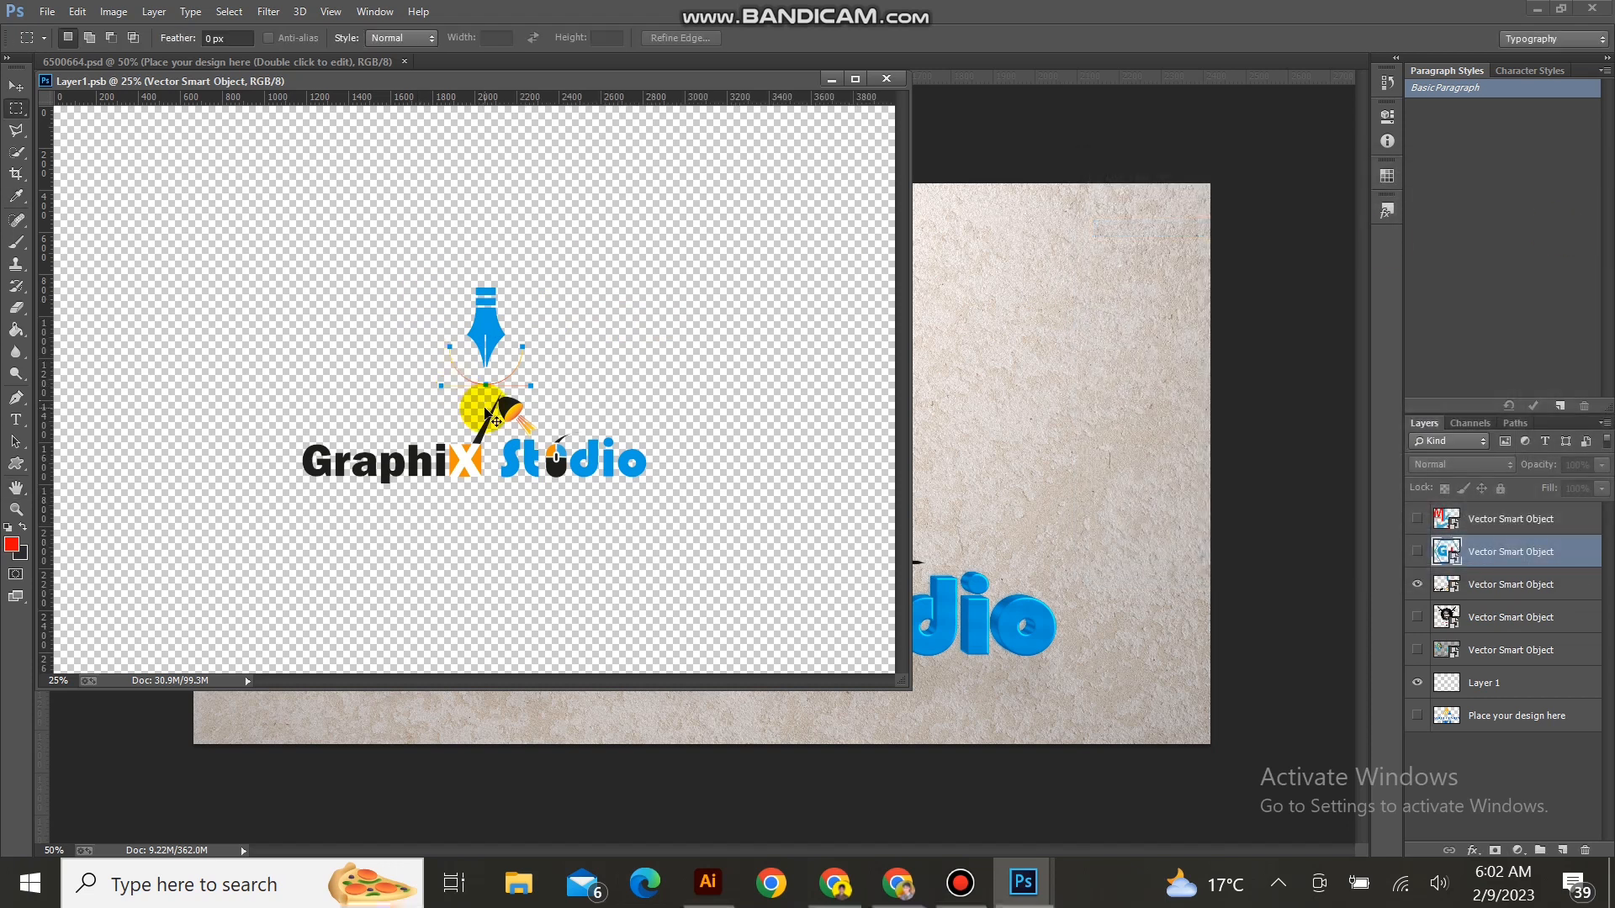
# Paste the copied AC logo into the smart object document and scale it up from its centre to about 151%
pyautogui.hotkey('ctrl', 'v')
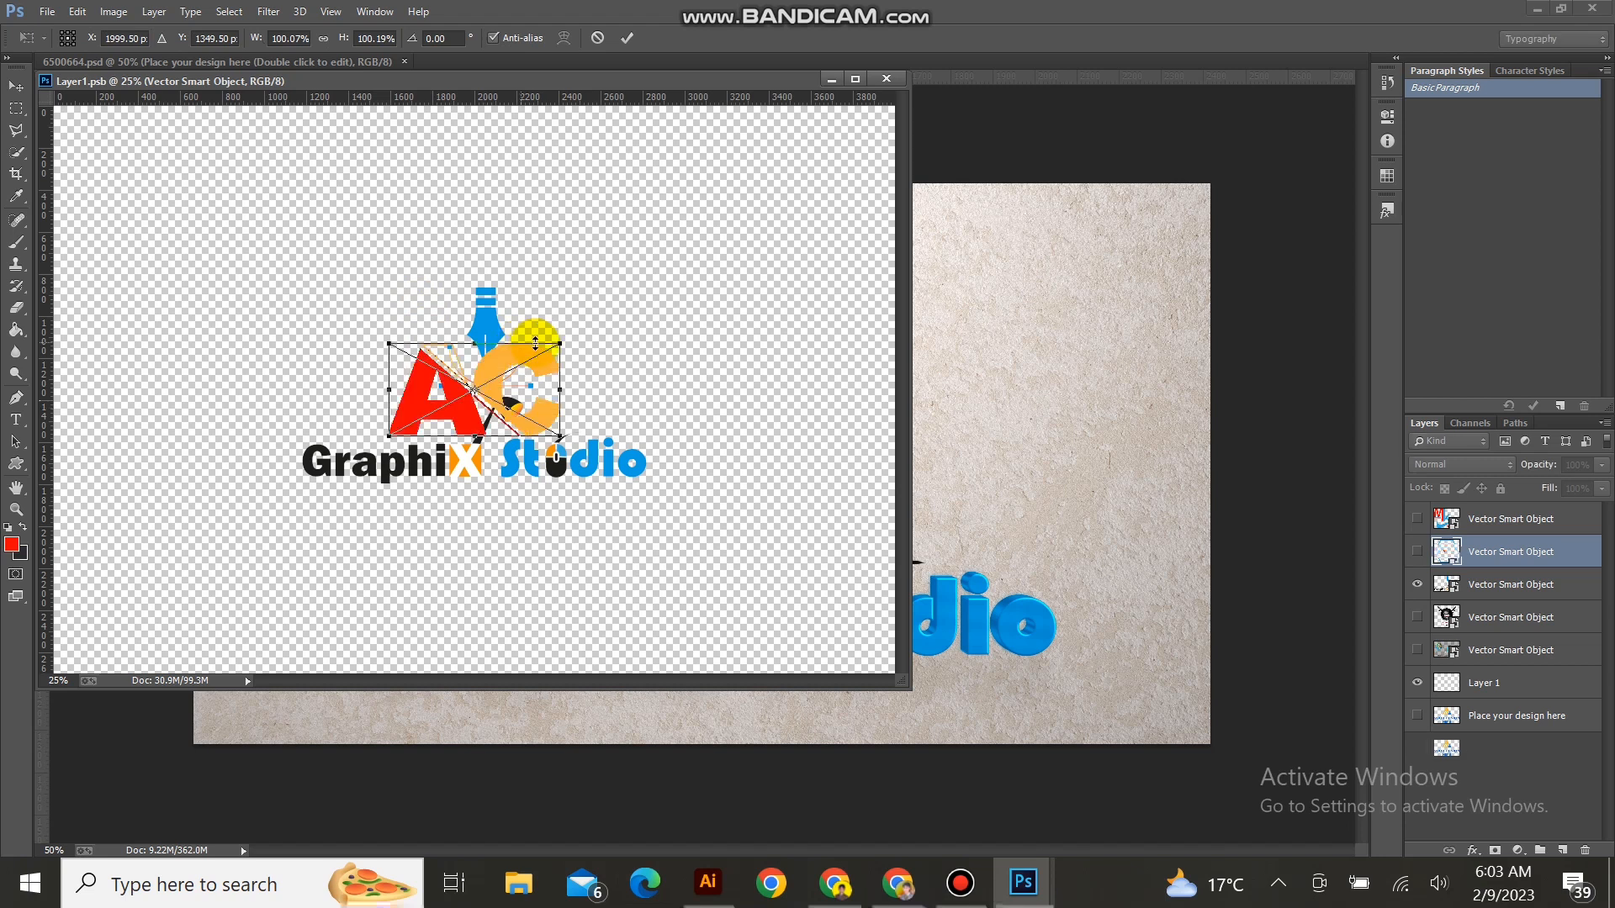
pyautogui.moveTo(572, 332); pyautogui.dragTo(594, 299)
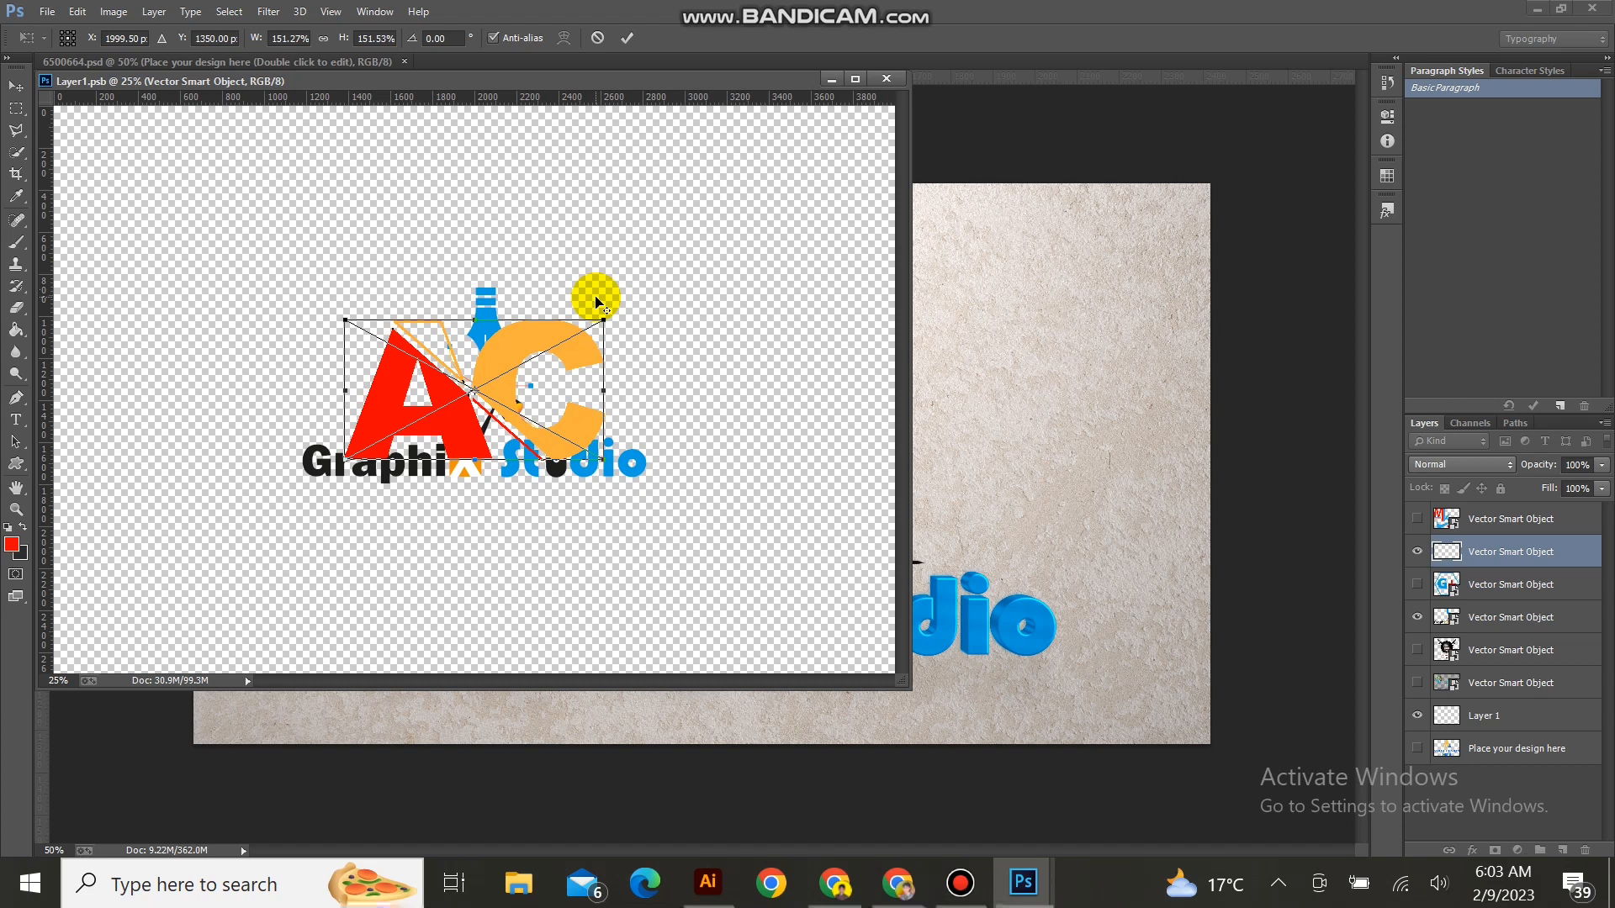
pyautogui.click(637, 37)
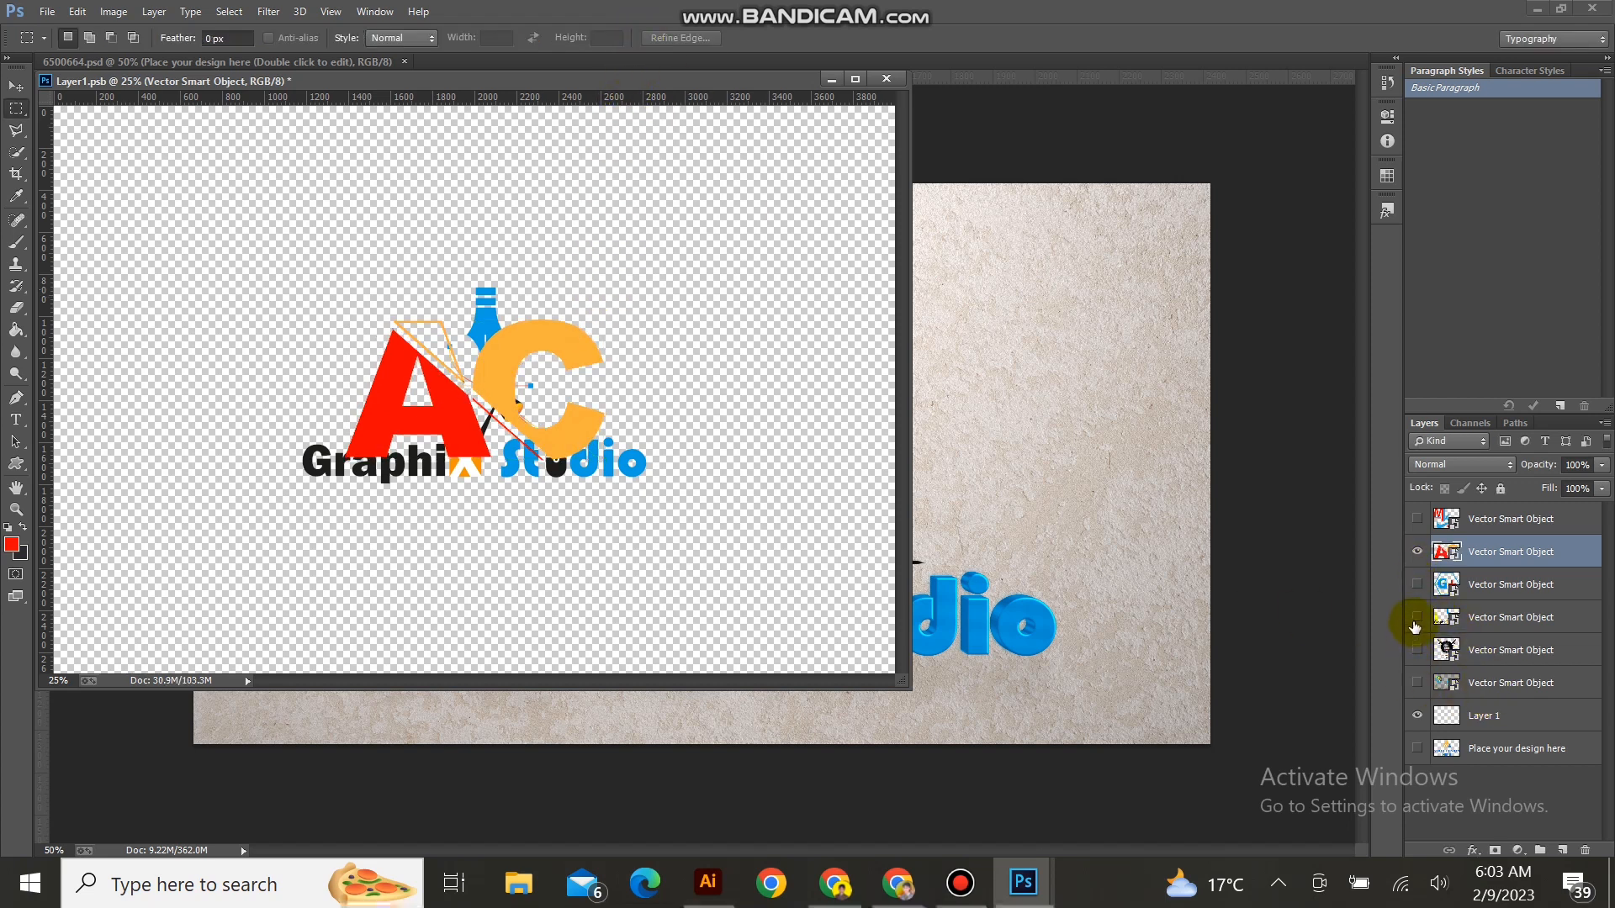
# Save the edited smart object document Layer1.psb and close it to return to the mockup
pyautogui.click(48, 12)
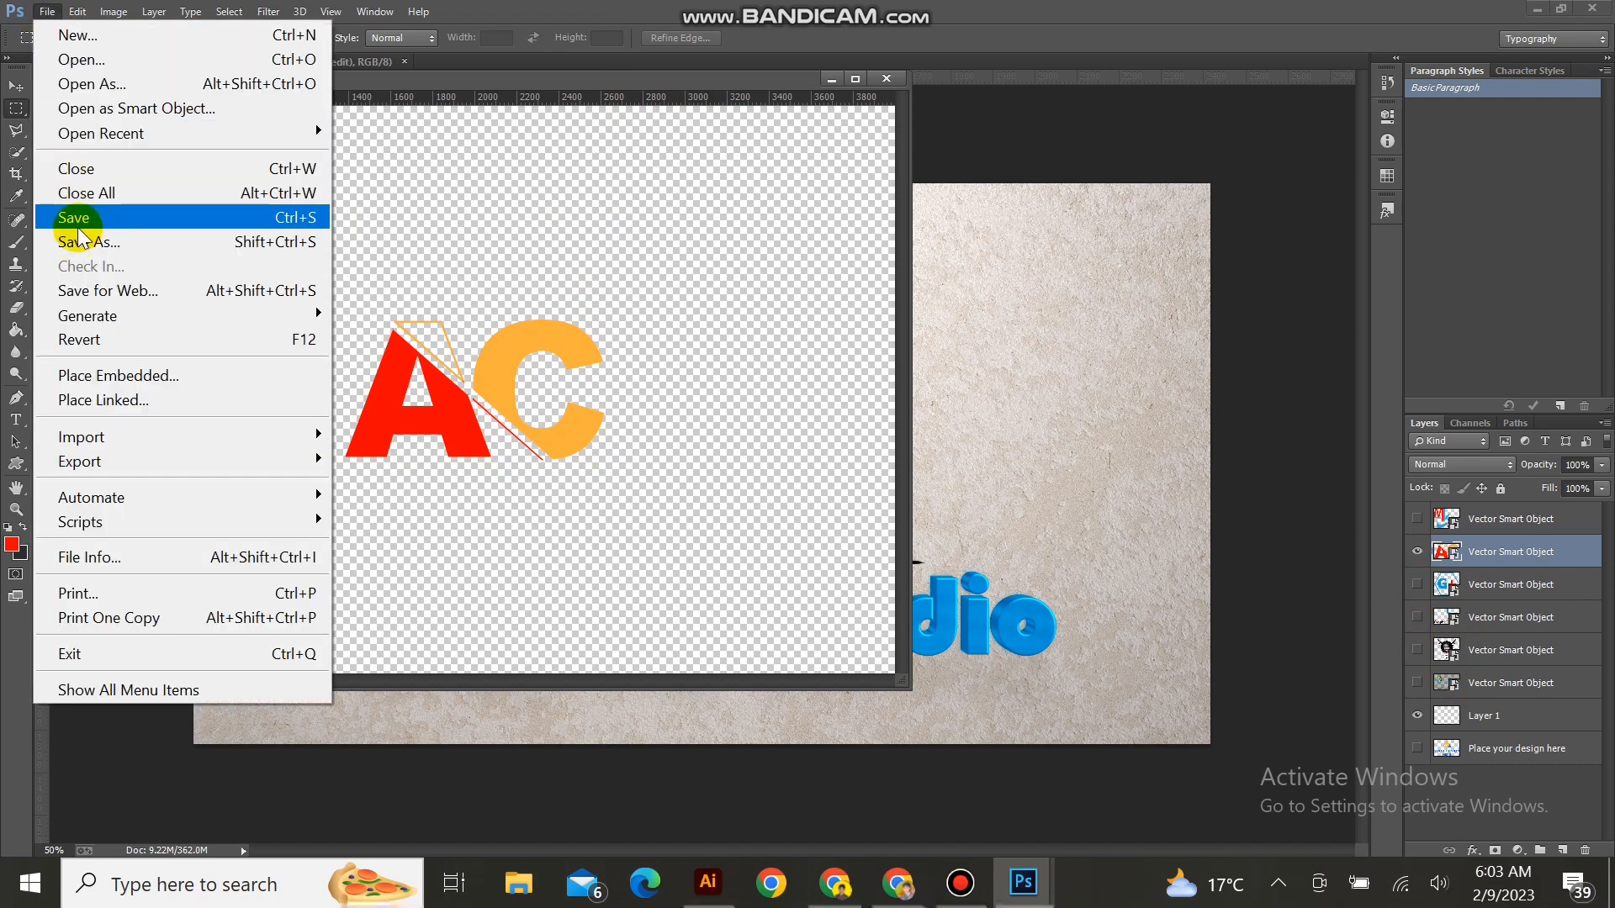
pyautogui.click(78, 223)
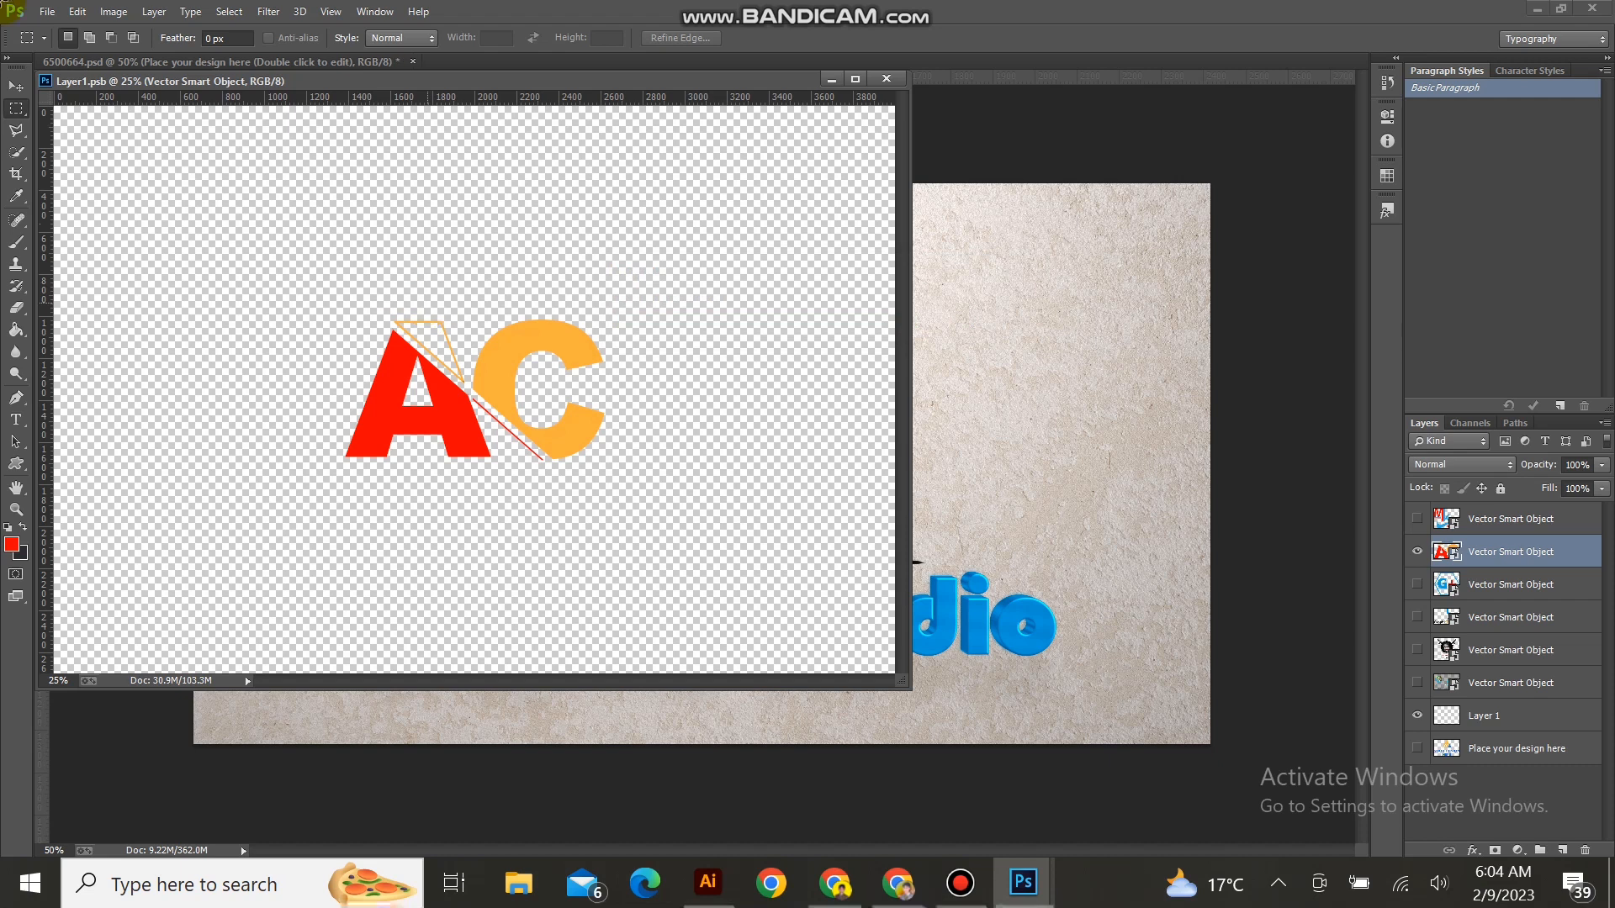
pyautogui.click(47, 12)
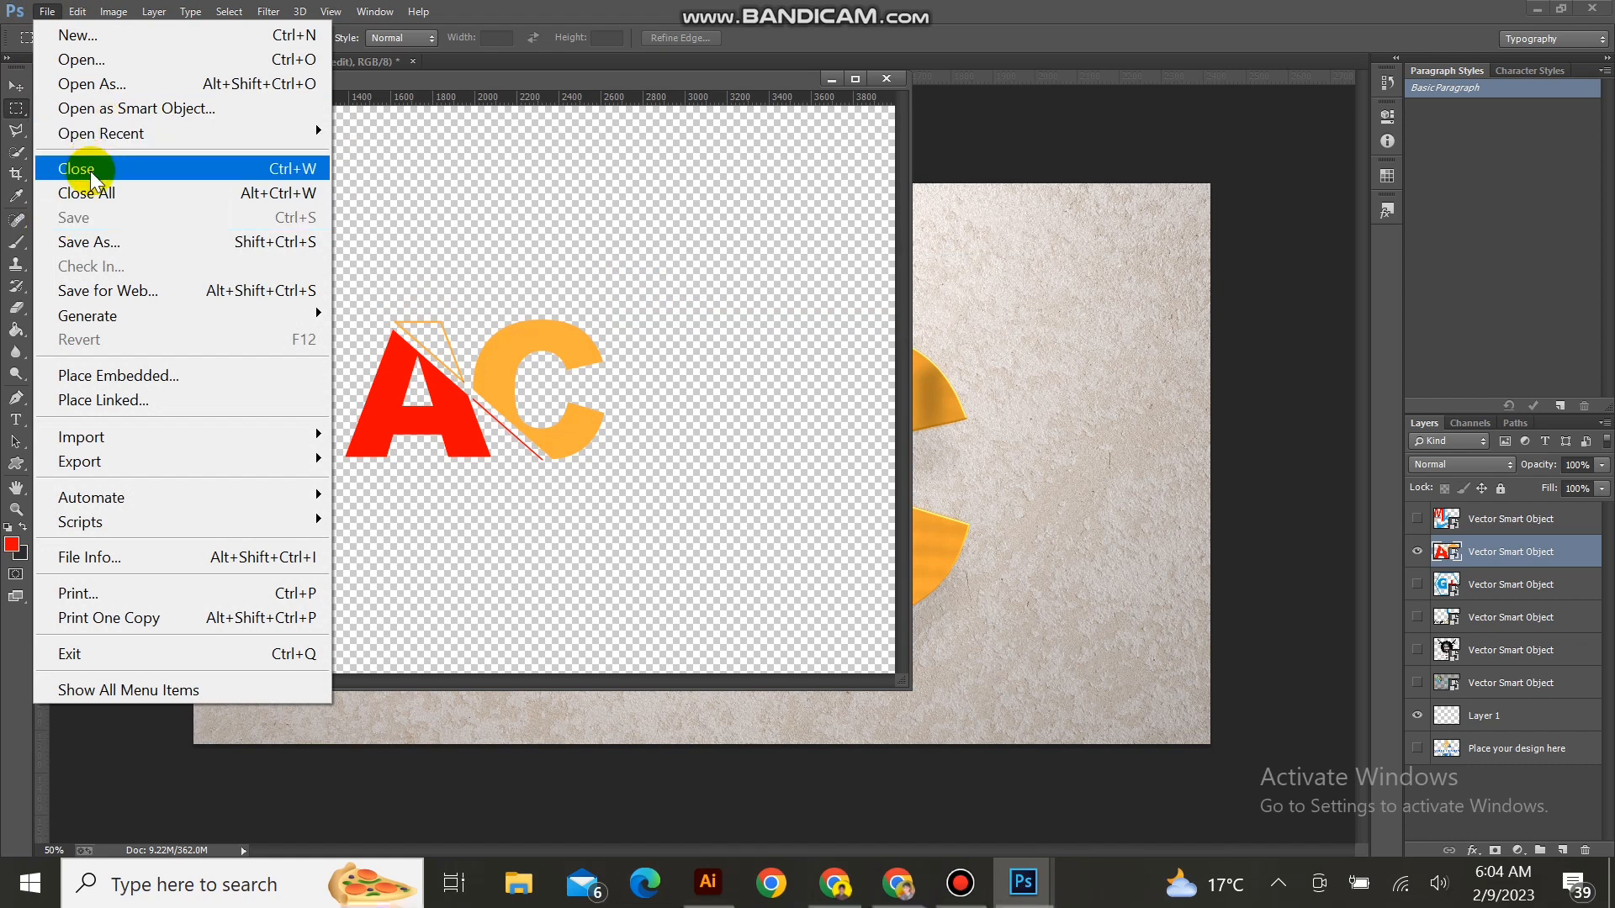
pyautogui.click(89, 170)
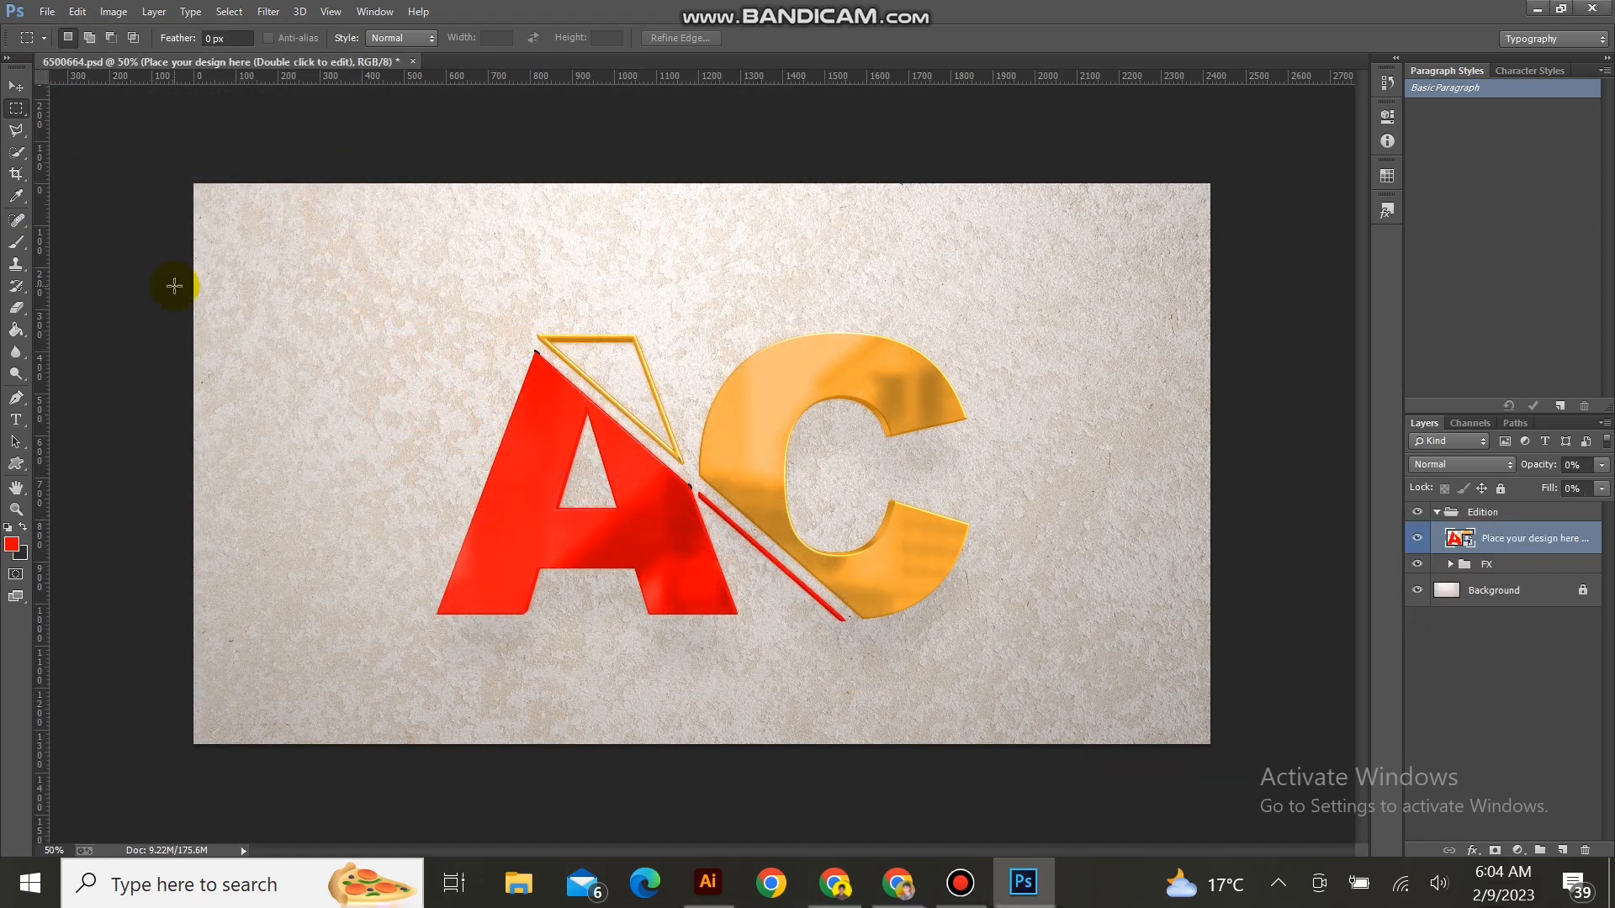